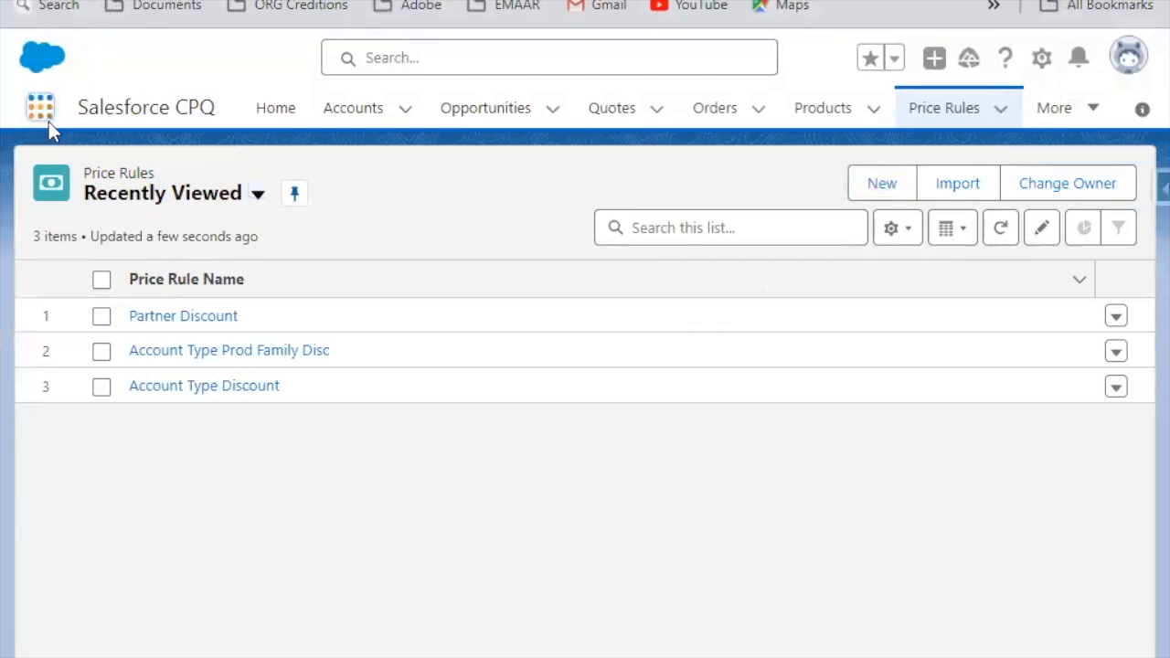
Step: Open the Partner Discount price rule, open its product family lookup query separately, and review the rule's details
click(1055, 109)
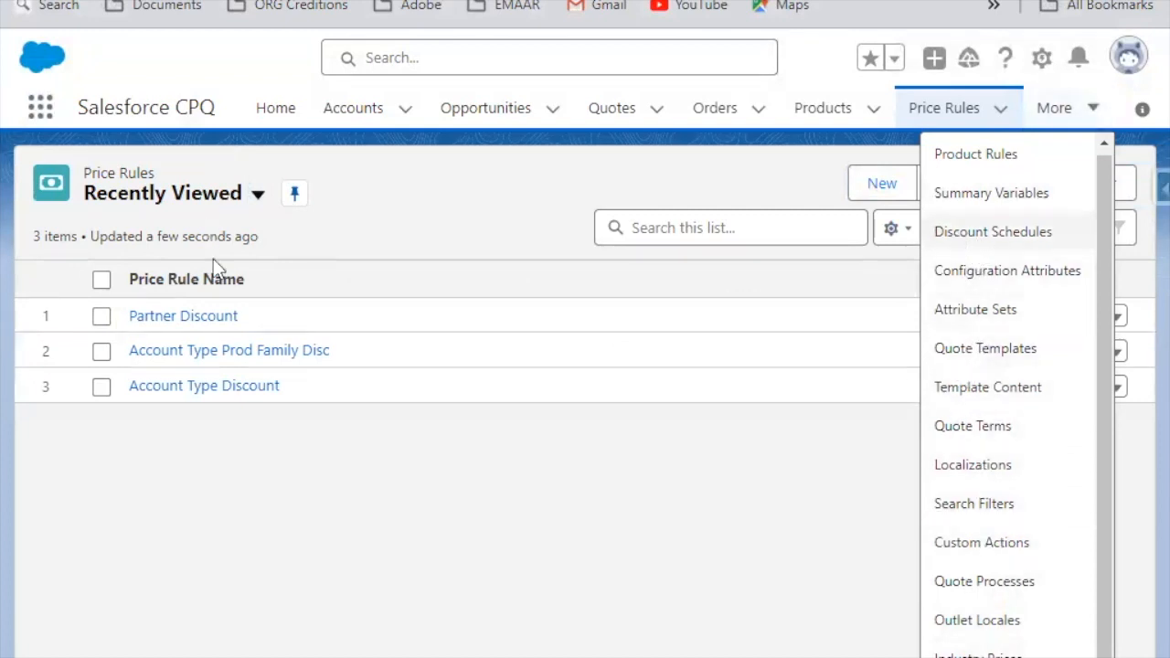
click(199, 325)
click(199, 318)
scroll(460, 353, down, 5)
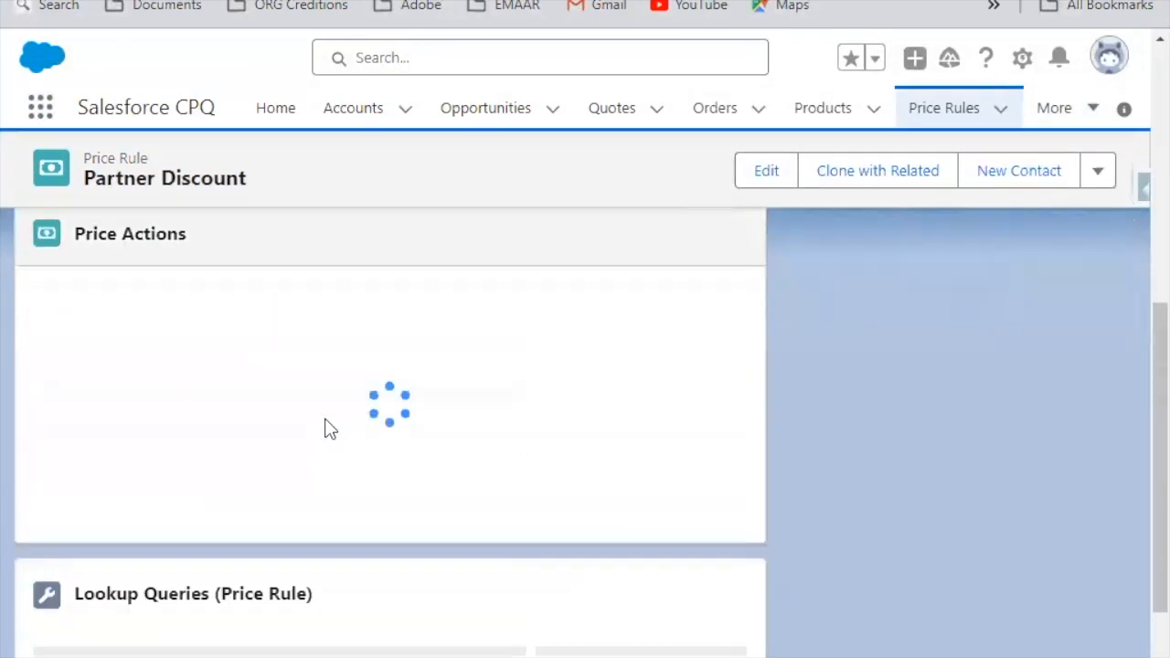
click(30, 613)
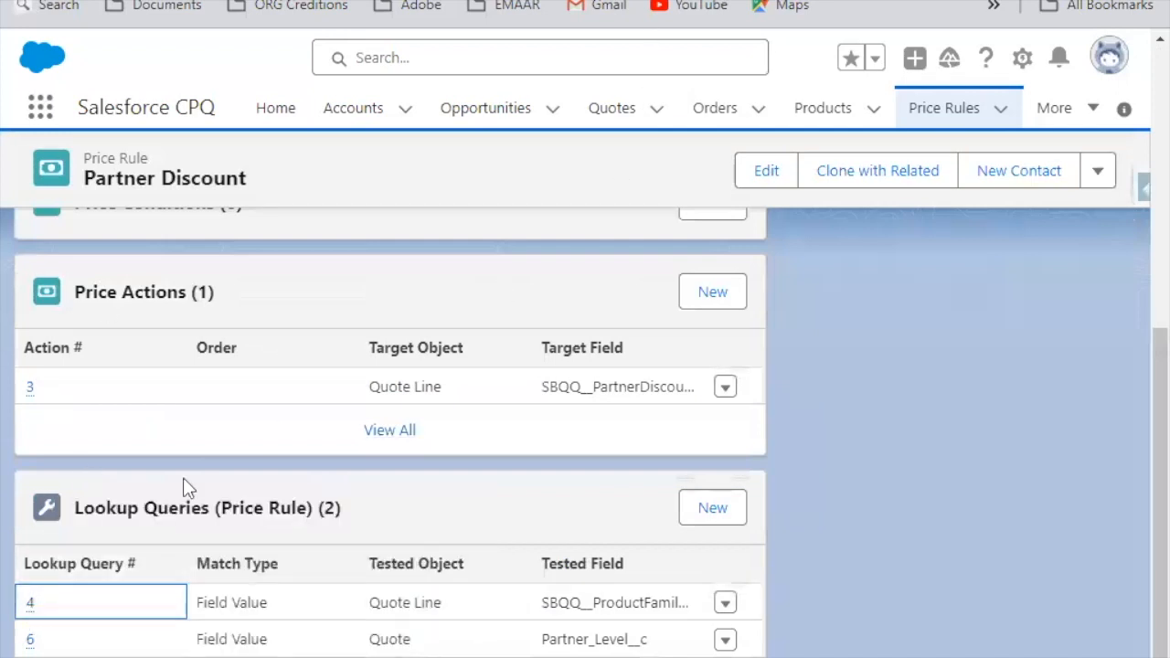
scroll(336, 316, up, 5)
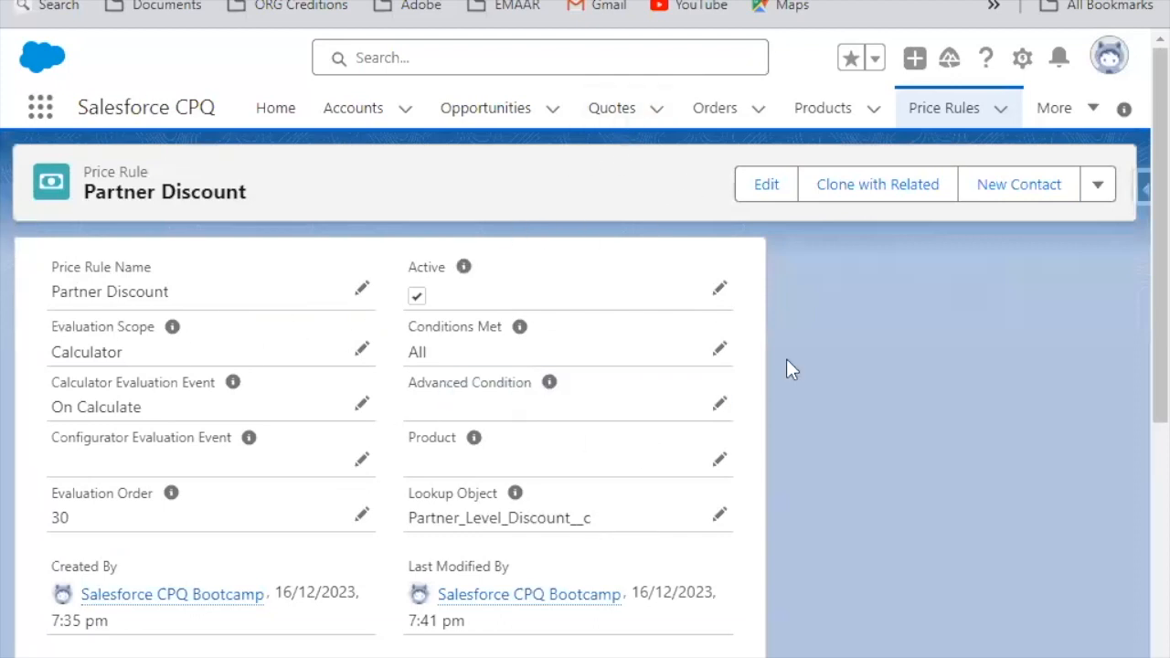
Step: Open the Suggest USB Hub product rule and examine its lookup query fields and related lists
click(1074, 107)
scroll(1001, 516, down, 5)
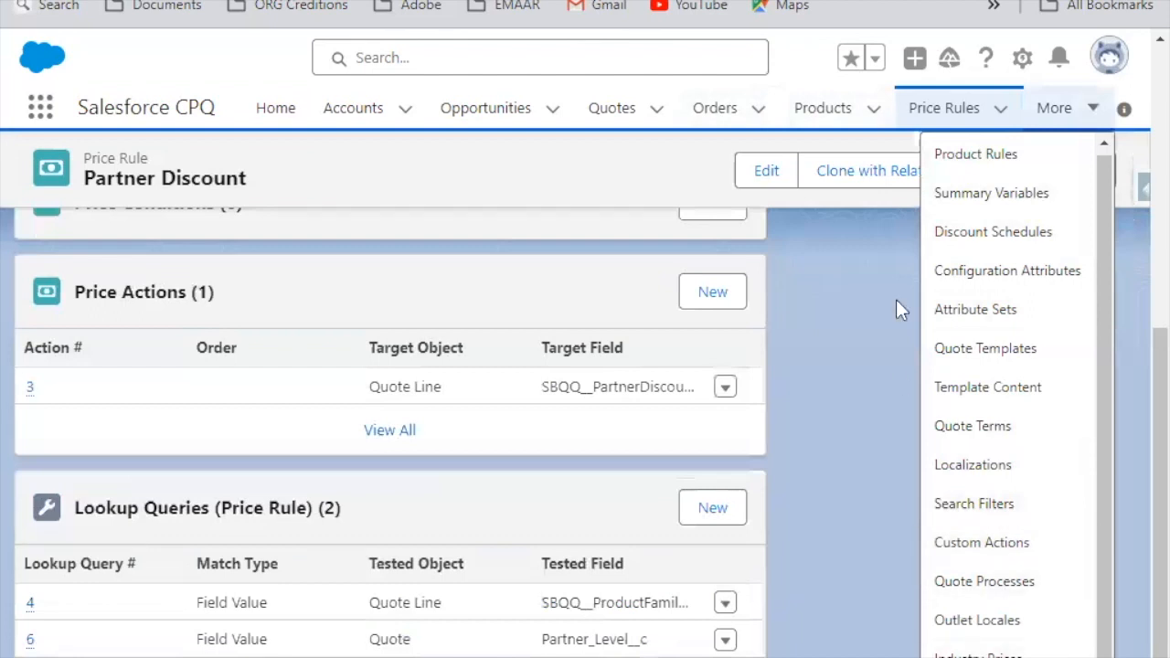
click(977, 155)
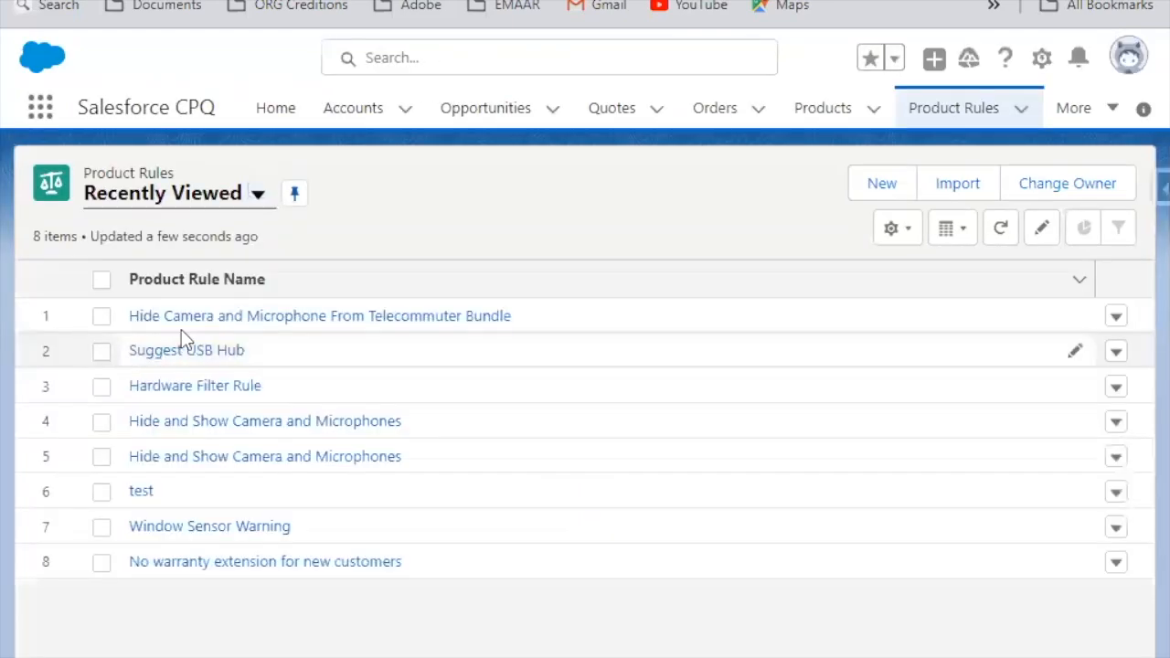
click(210, 359)
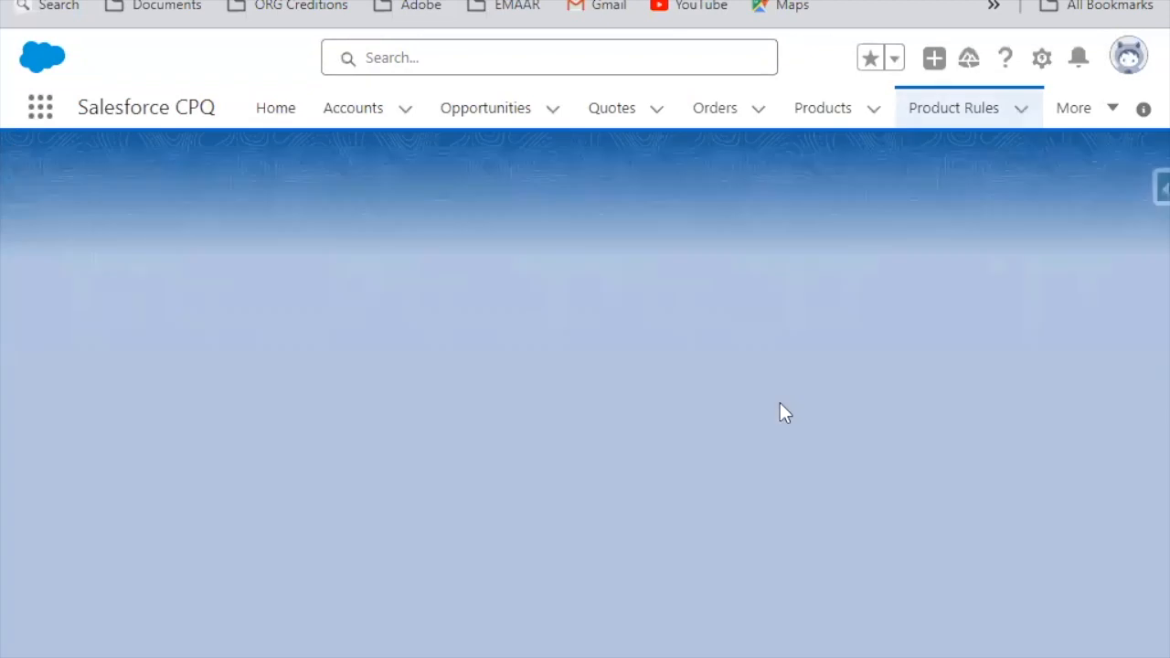
scroll(429, 554, down, 5)
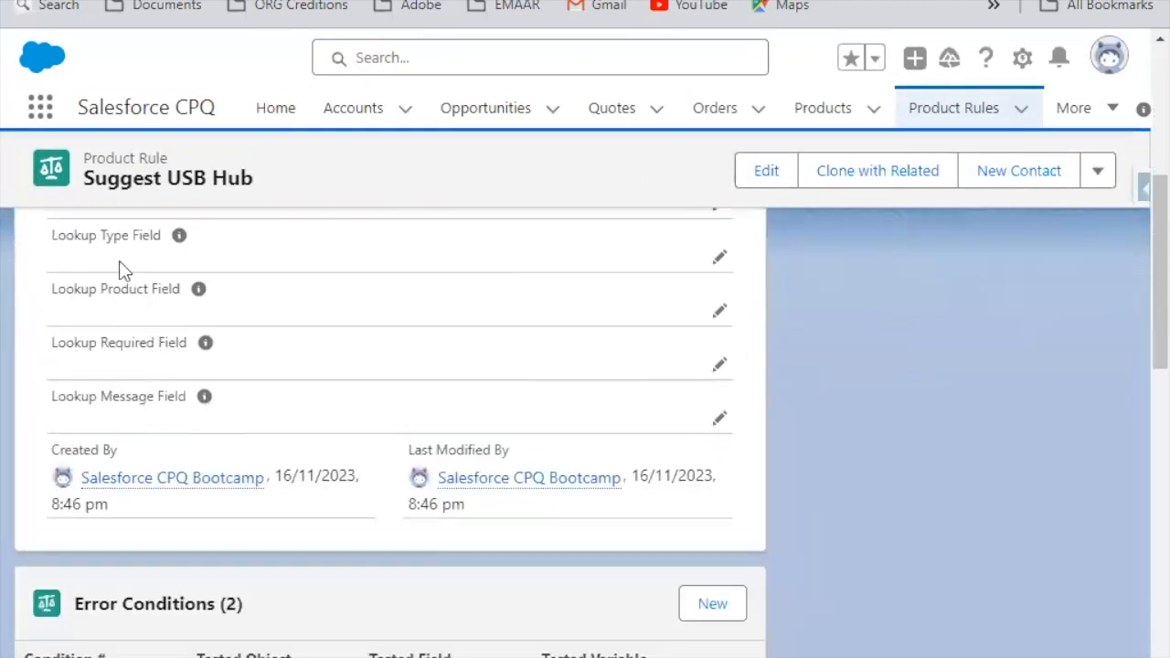
scroll(92, 267, up, 1)
scroll(92, 268, up, 1)
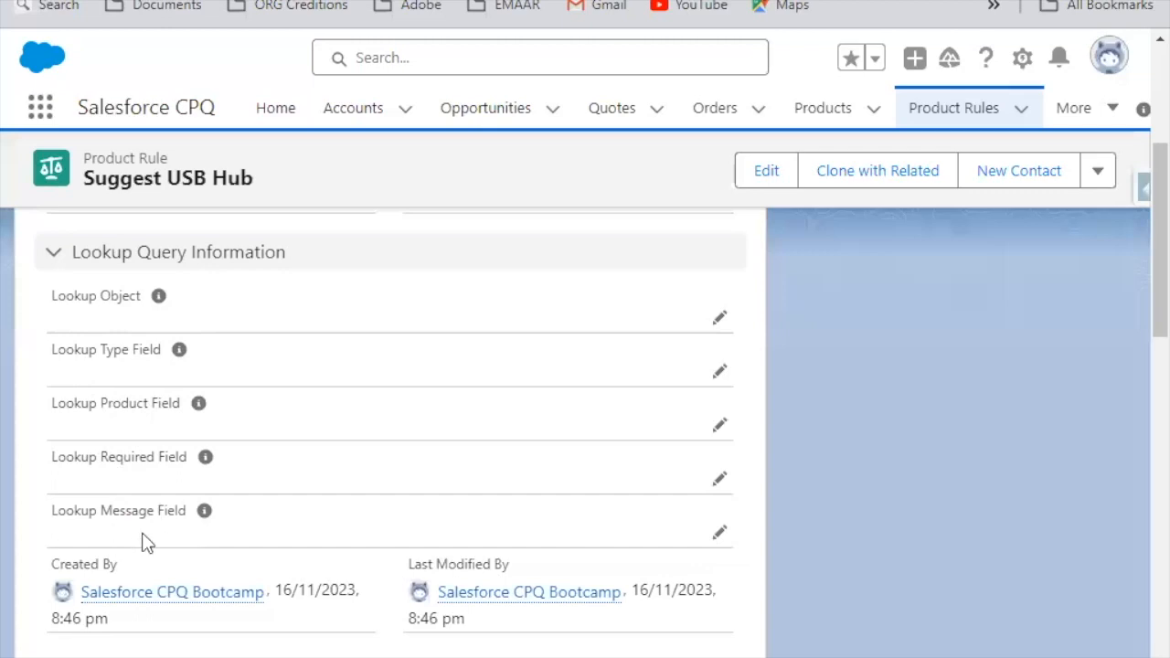
scroll(286, 416, down, 7)
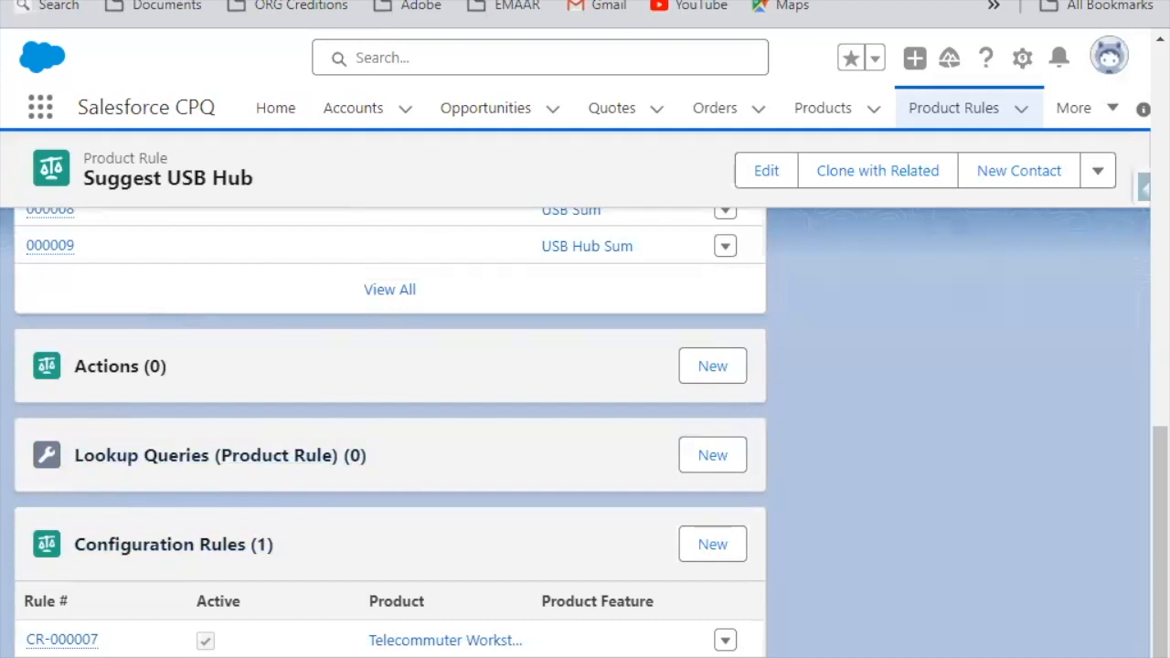
Step: Switch to the lookup query 4 record and review its match type, tested fields and lookup information
click(402, 0)
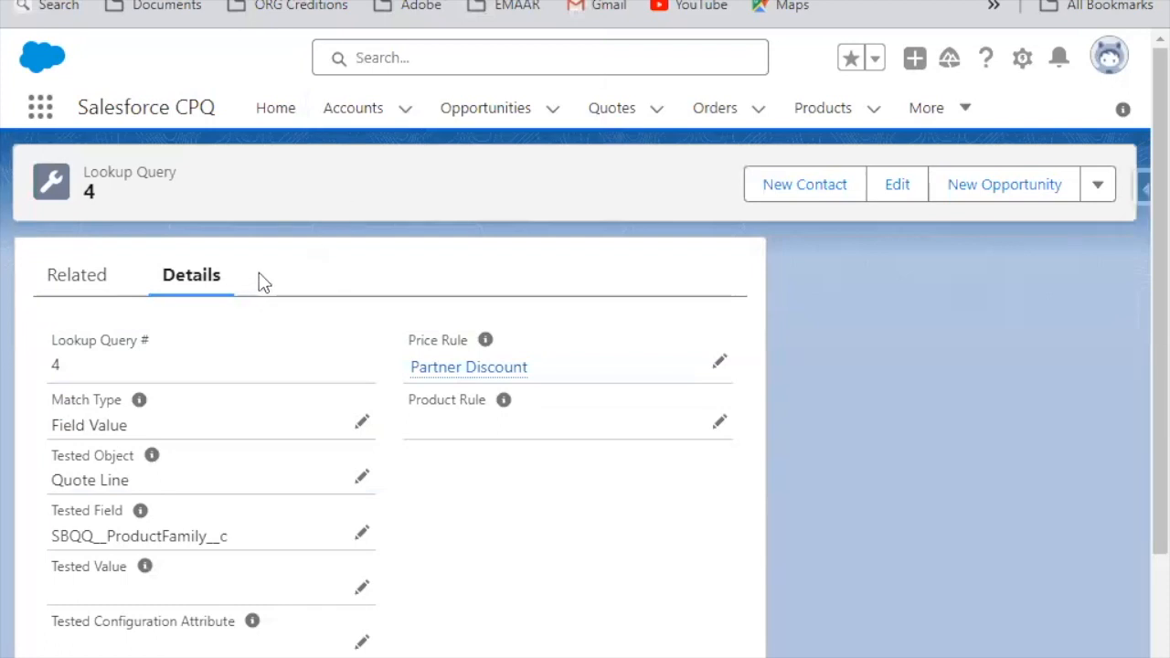
scroll(228, 288, down, 3)
scroll(110, 269, up, 2)
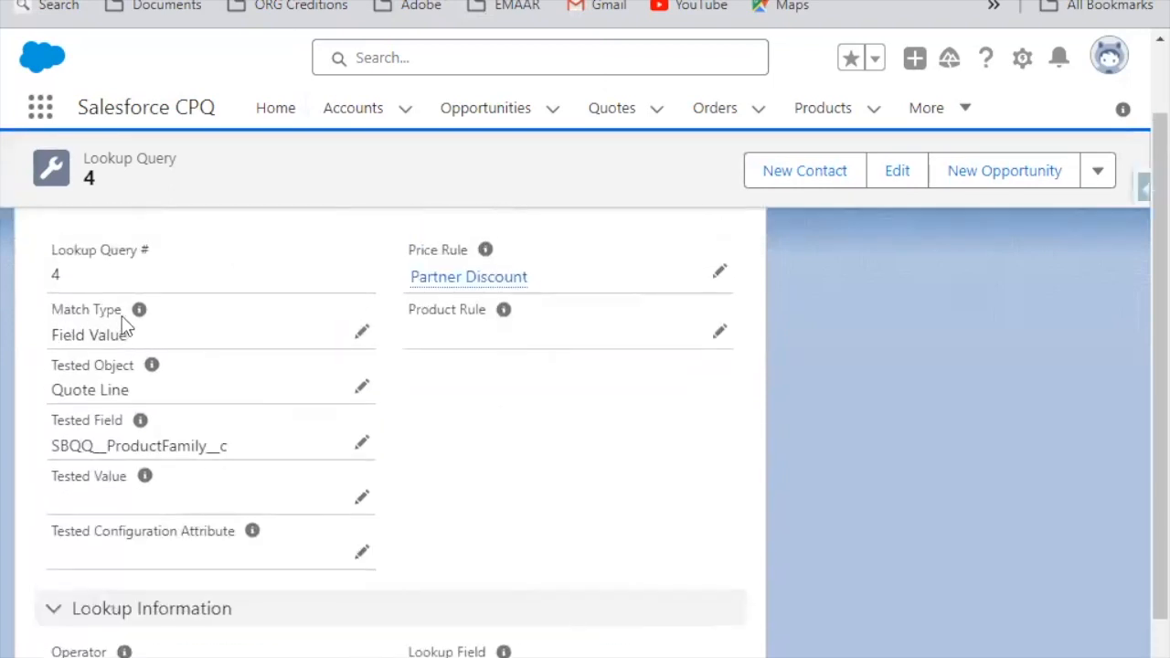
Step: Try Configuration Attribute Value as the lookup query's Match Type and check the Tested Configuration Attribute field
click(361, 336)
click(164, 410)
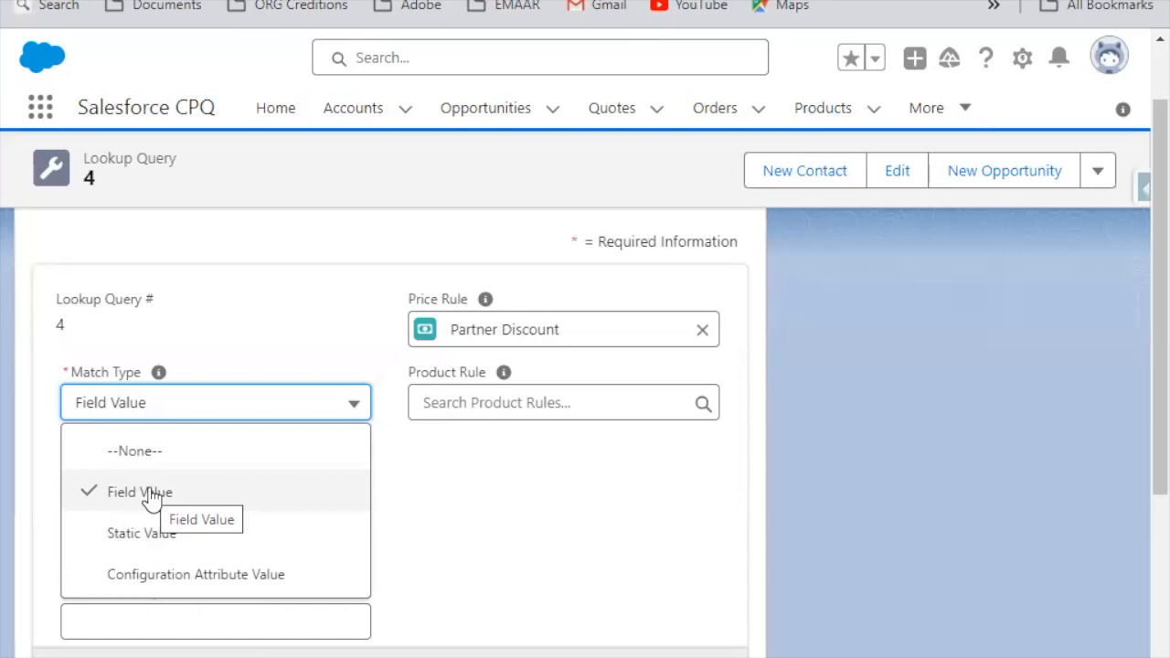
click(256, 576)
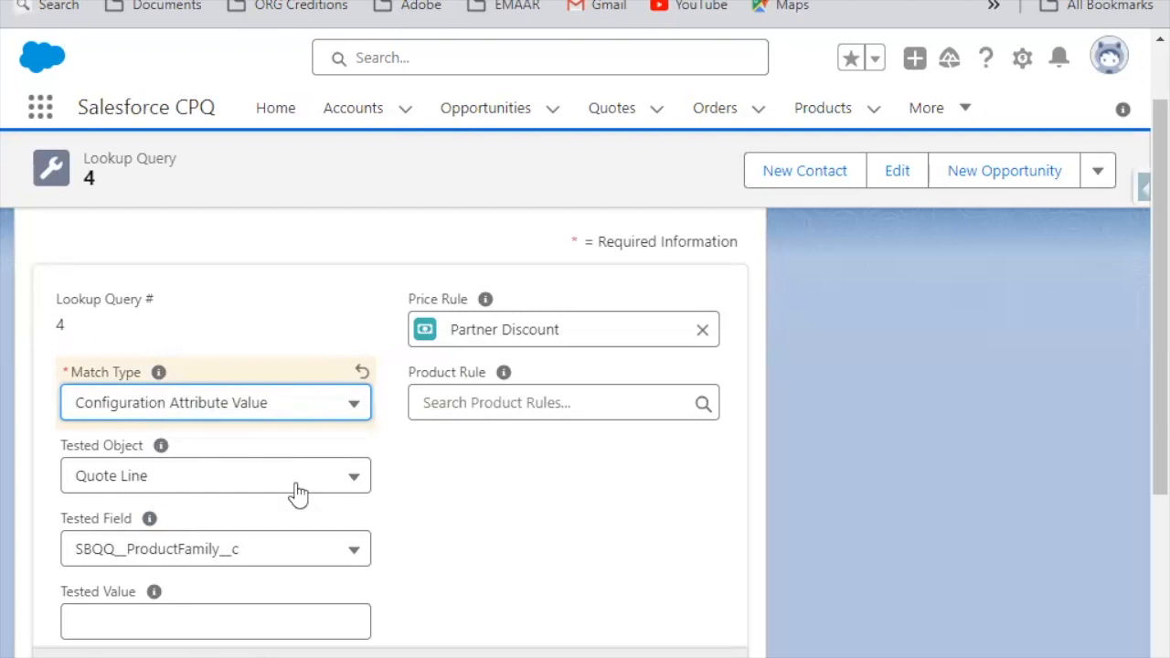
scroll(301, 520, down, 3)
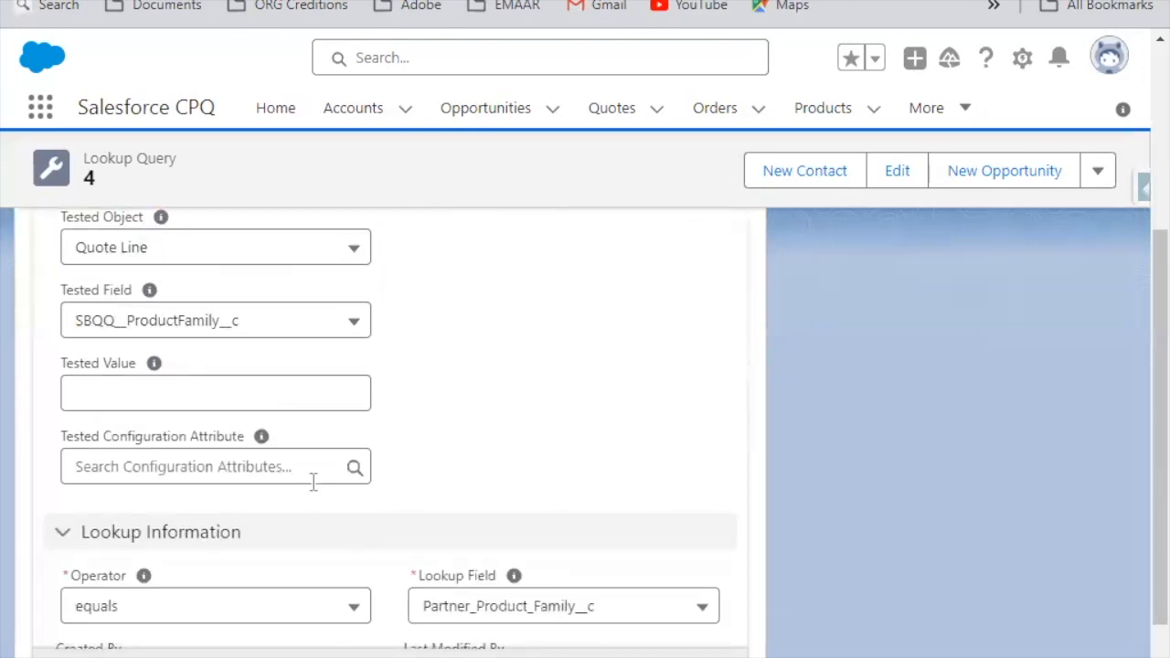
scroll(230, 448, up, 3)
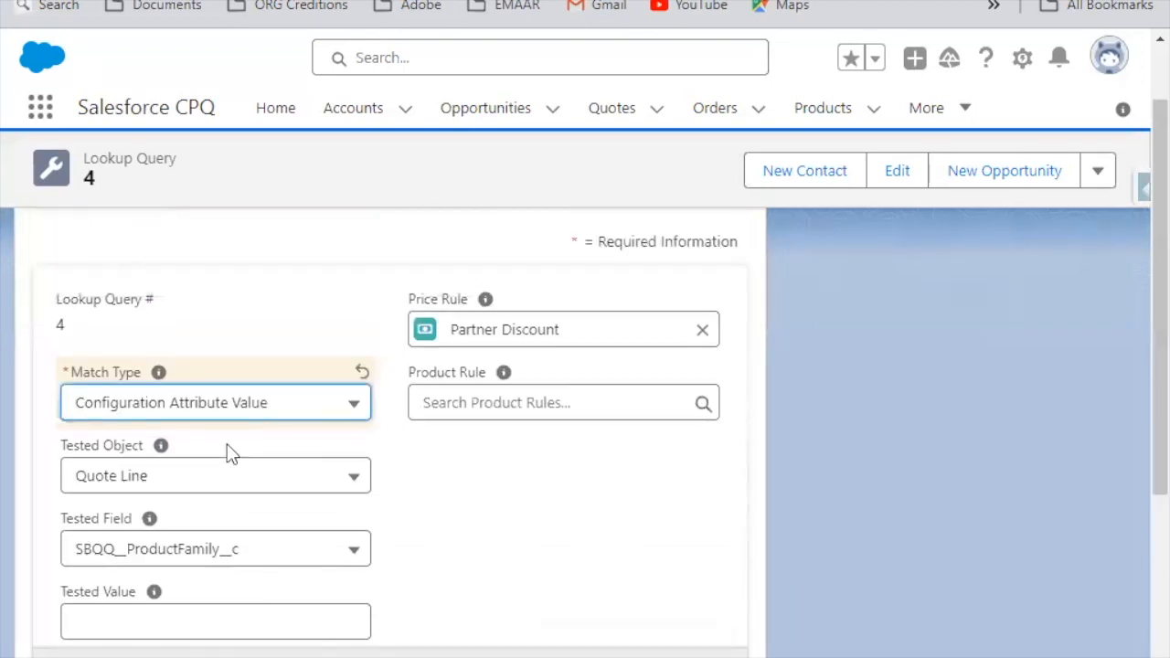
scroll(236, 366, down, 1)
Step: Set the Match Type back to Field Value, review the tested and lookup fields, and discard the edit
click(227, 289)
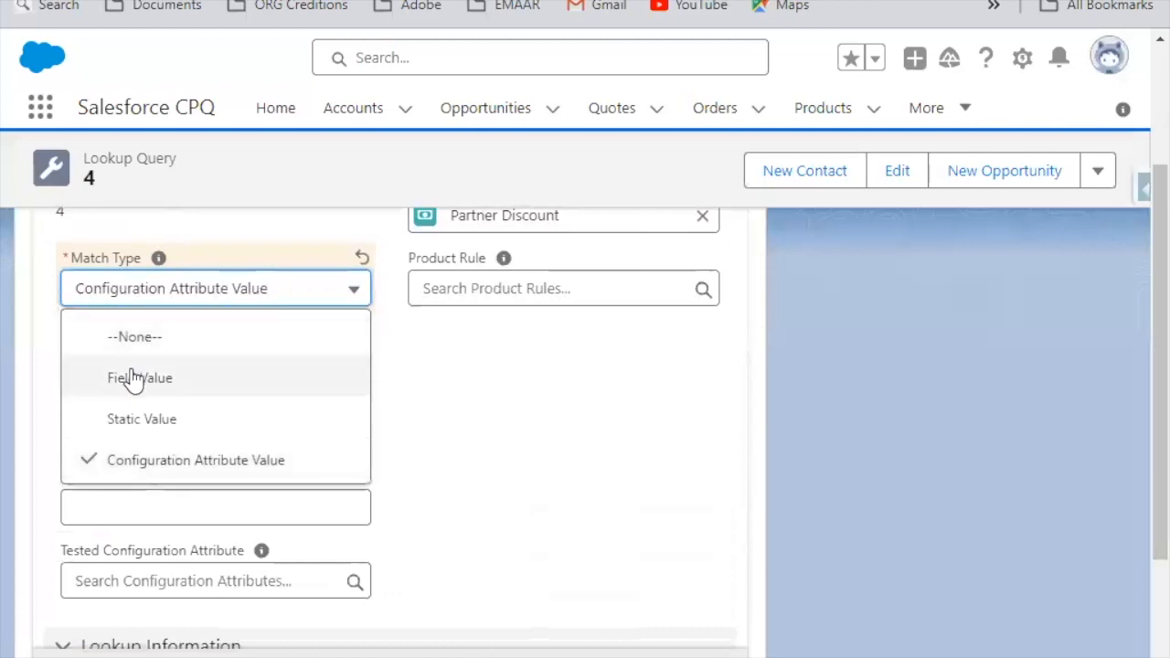
click(128, 377)
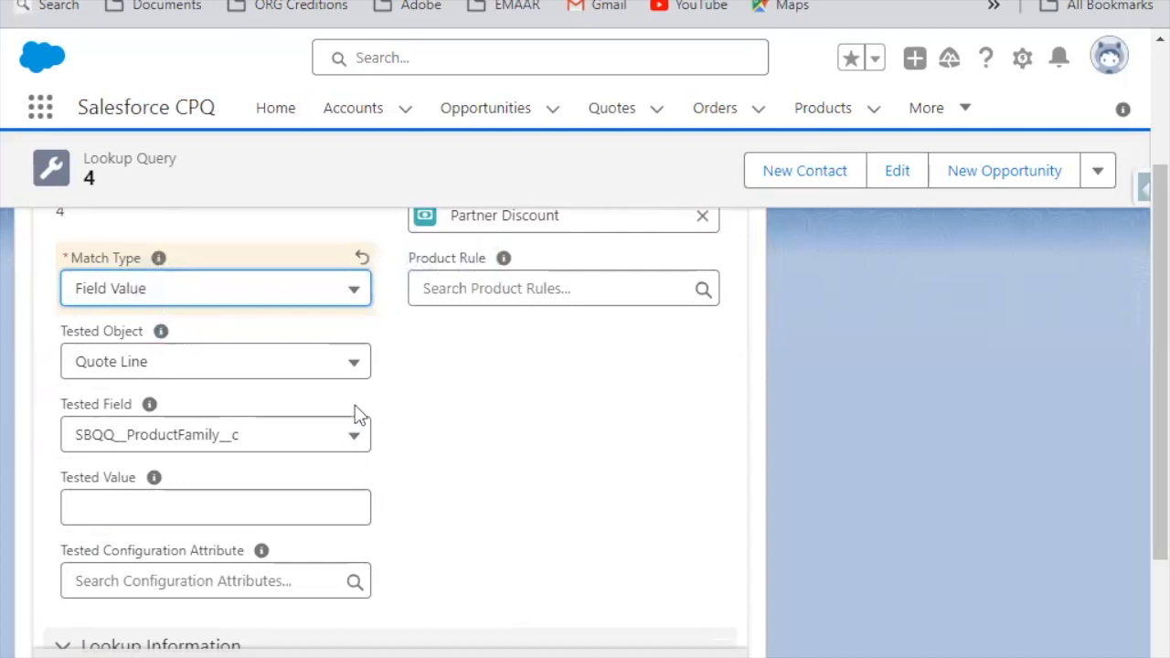
scroll(411, 438, down, 3)
scroll(188, 384, up, 3)
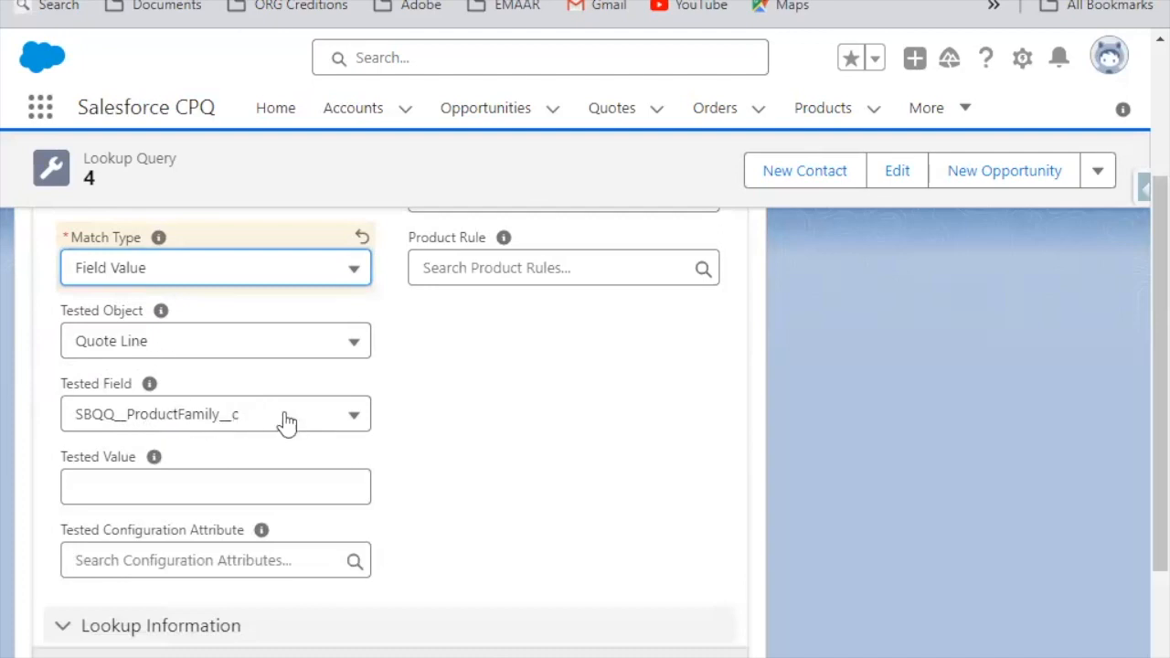
scroll(287, 423, down, 3)
click(351, 643)
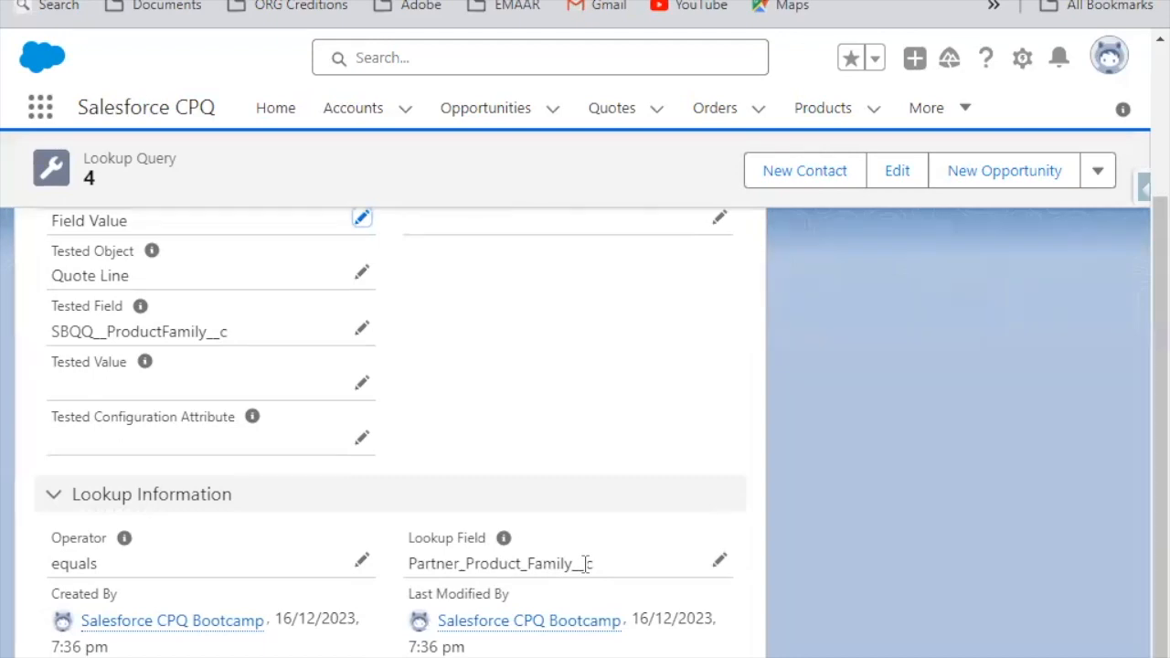
Step: Return to the Partner Discount price rule, search the App Launcher for "Part", and clear the search
scroll(606, 491, up, 3)
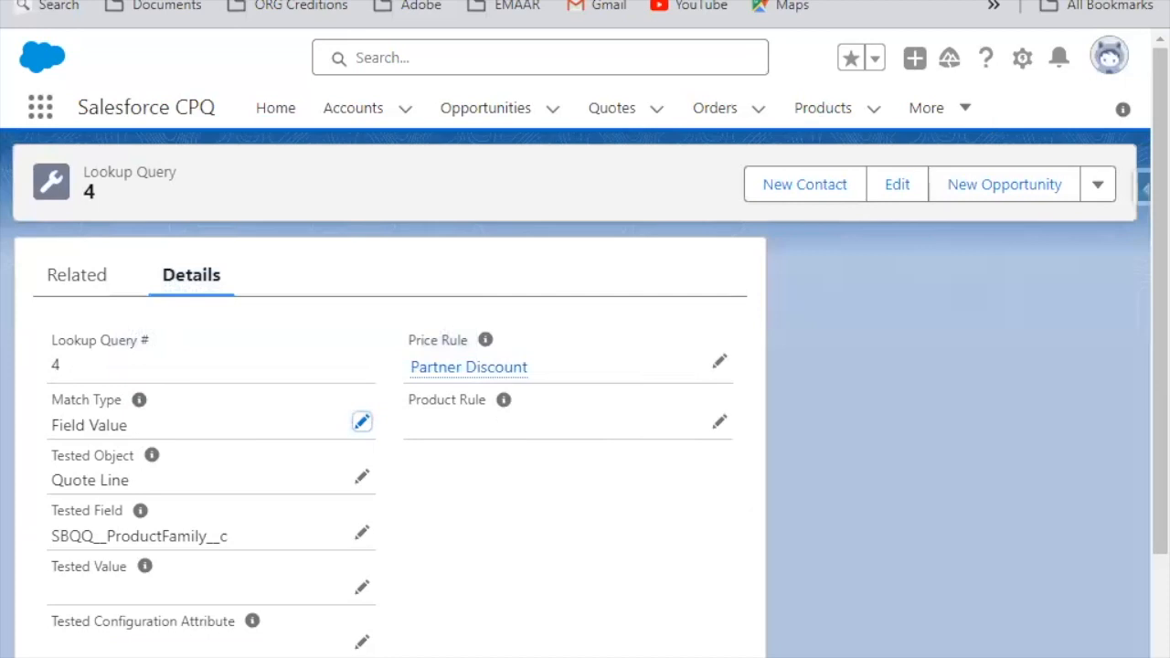
click(950, 117)
scroll(868, 585, down, 1)
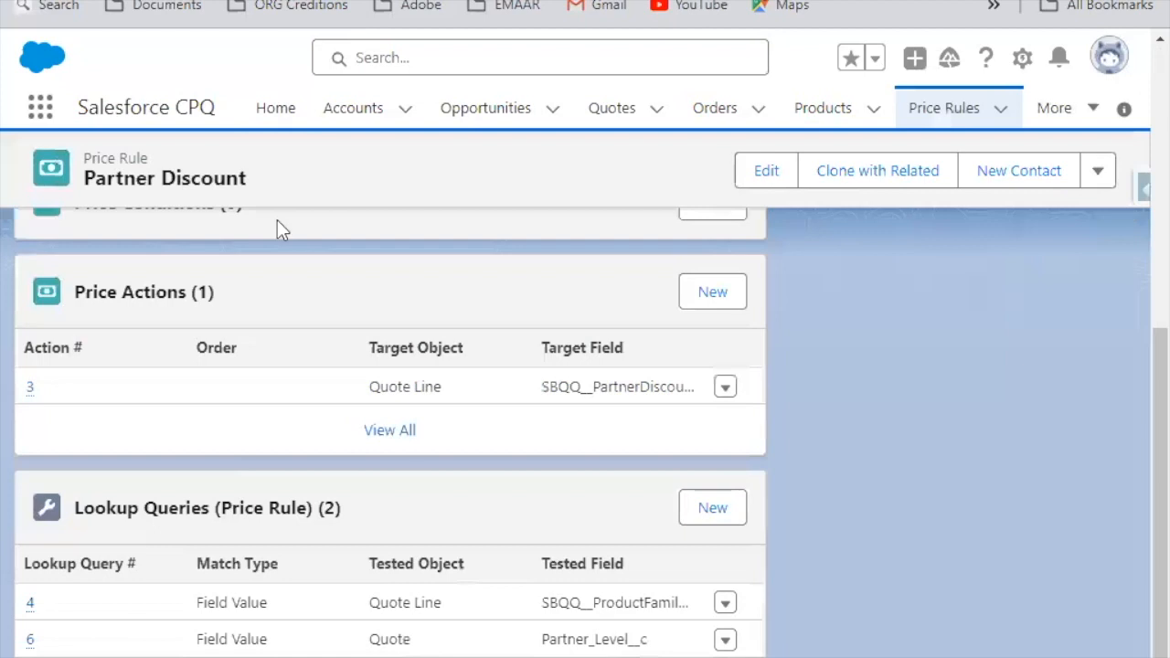
scroll(277, 221, up, 5)
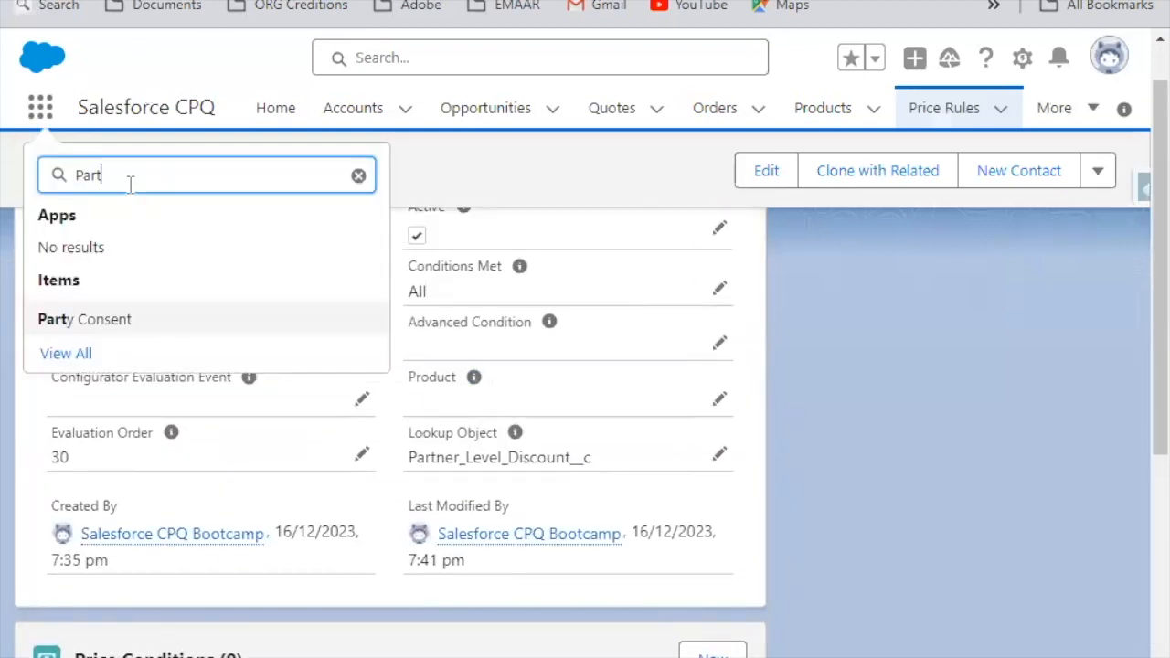
click(358, 175)
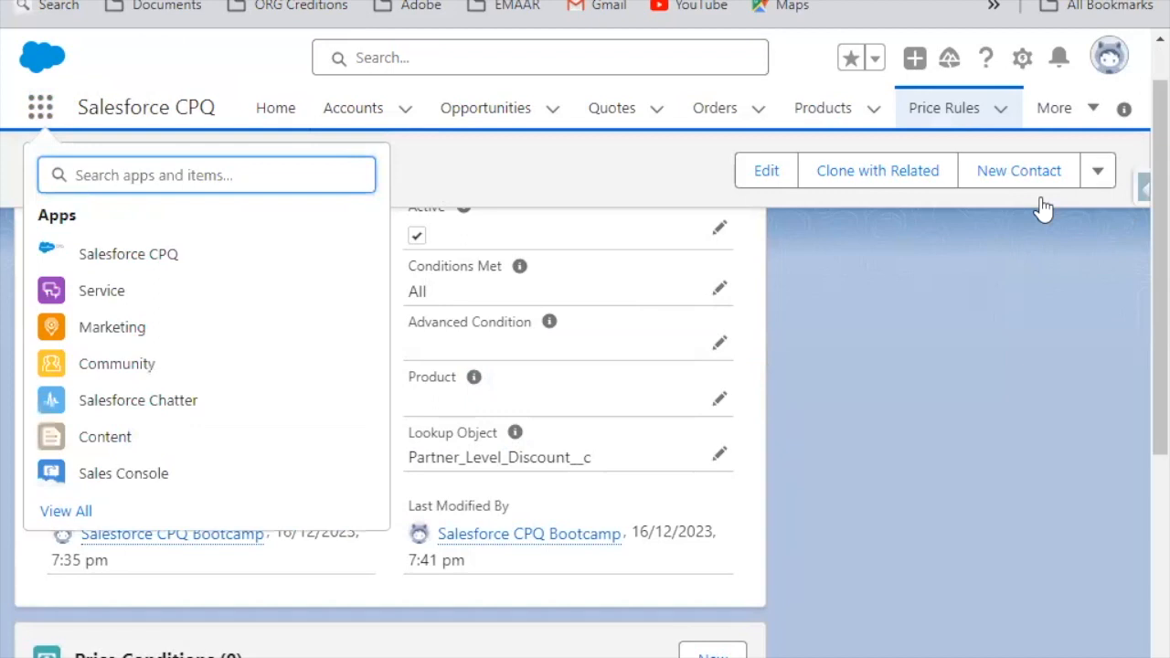
Step: Go to Setup, search for "Tabs", and open the Tabs page under User Interface
click(1022, 57)
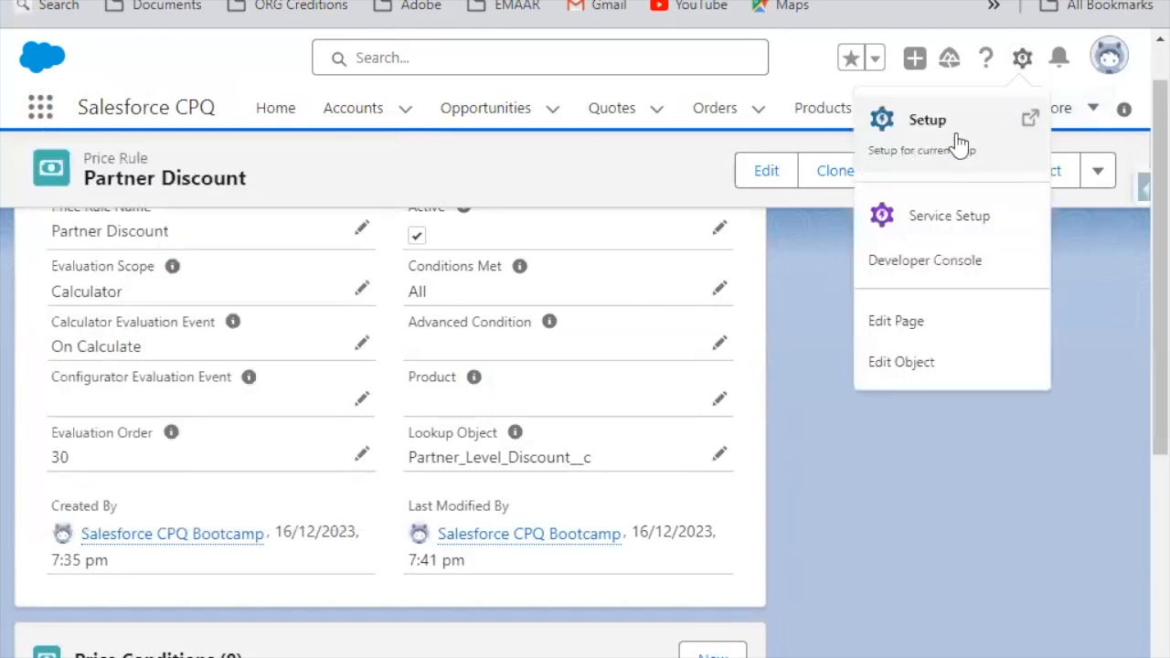
click(925, 118)
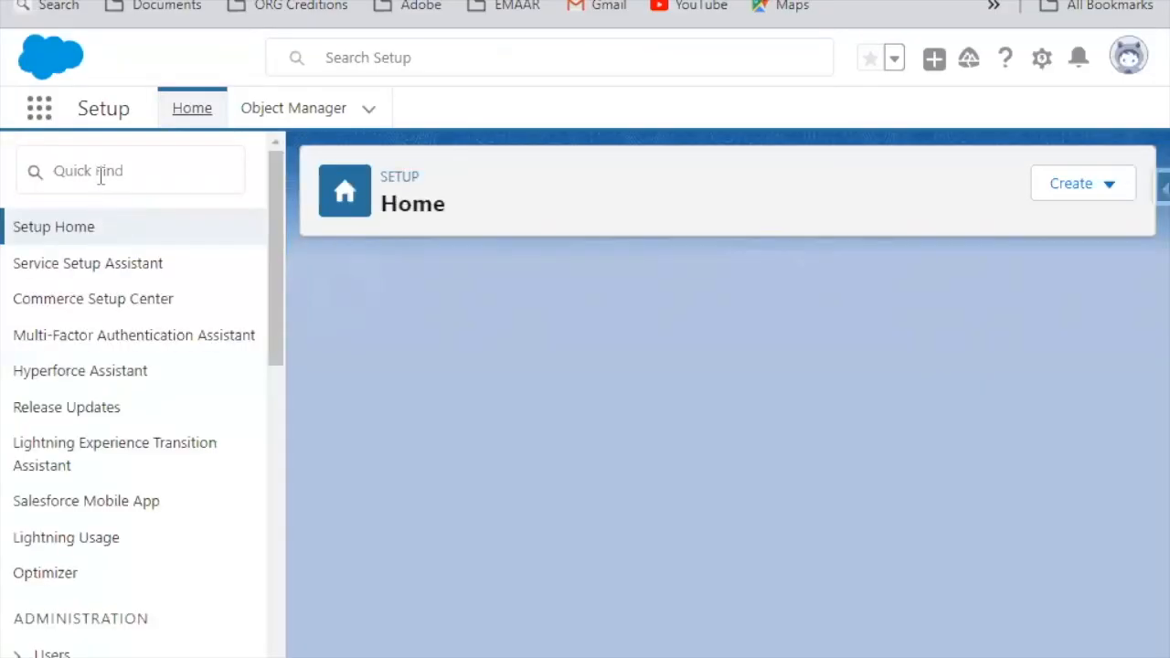
click(101, 171)
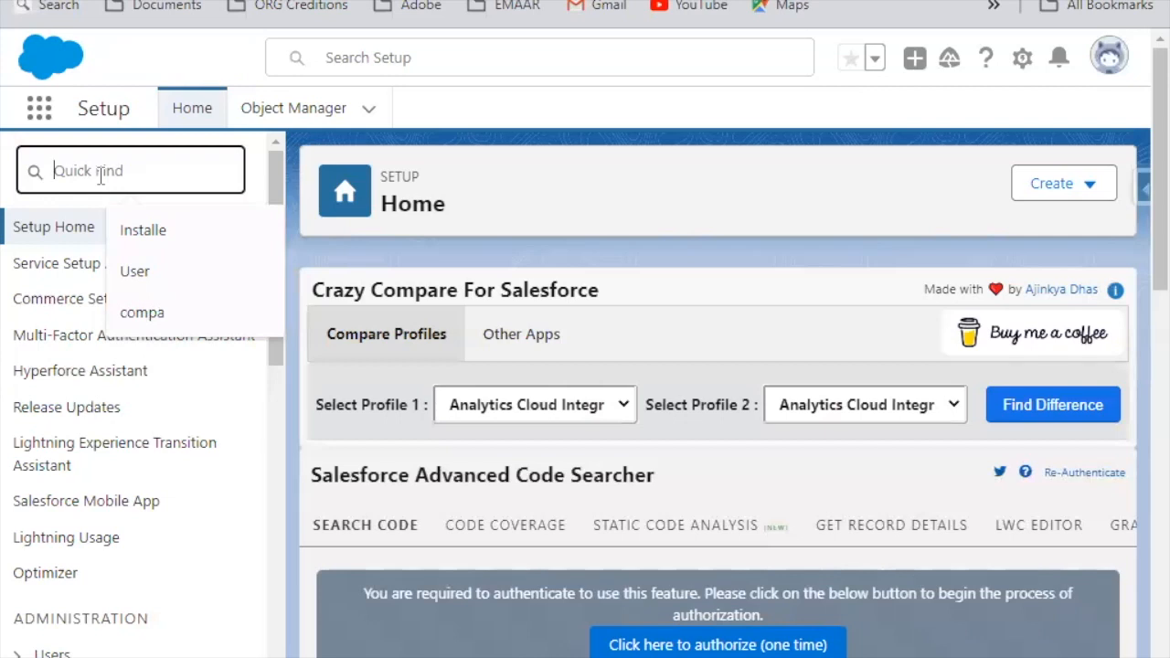
text(P)
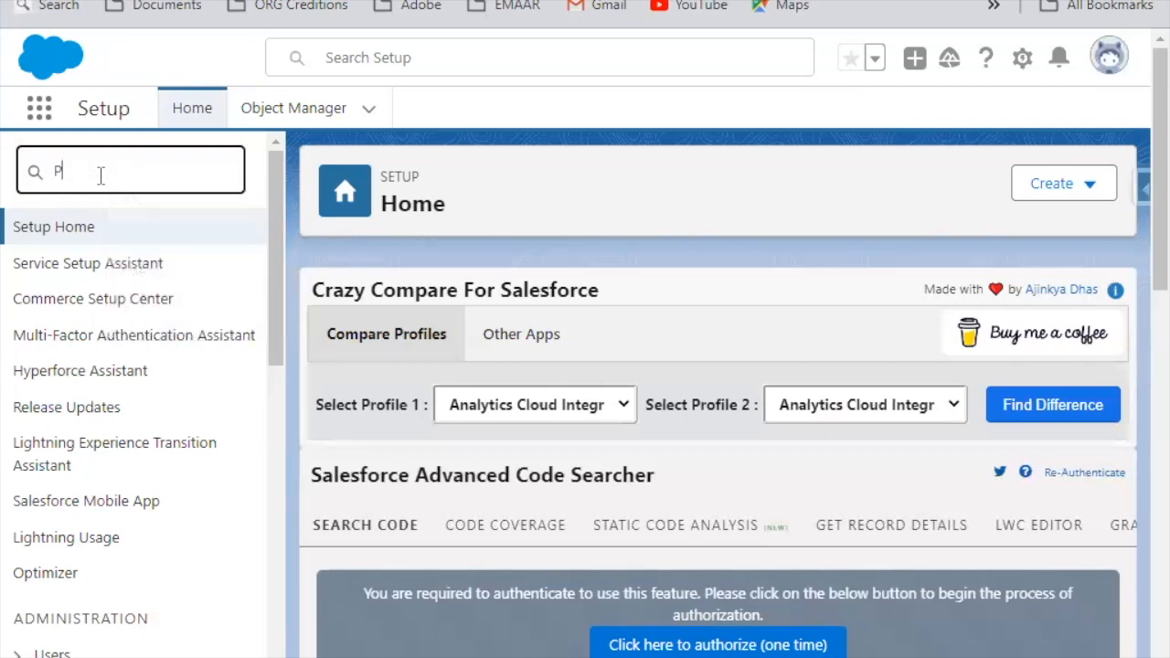
text(abs)
click(73, 307)
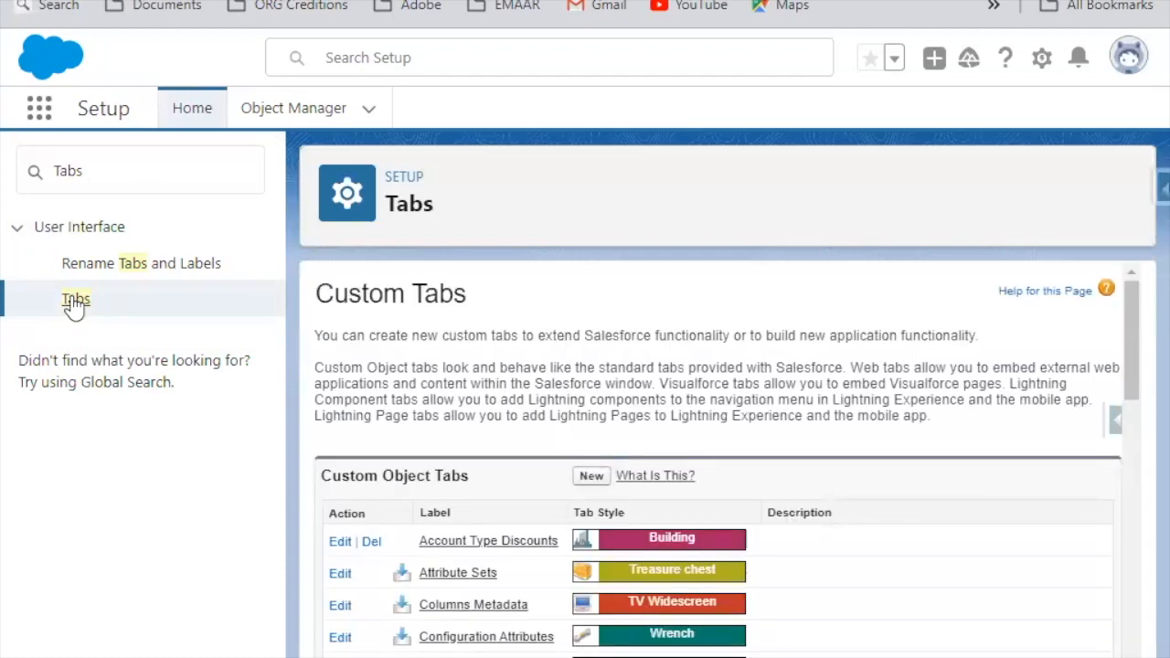
Step: Create a custom object tab for the Partner Level Discount object with the Car tab style
scroll(730, 390, down, 4)
scroll(590, 400, up, 4)
click(591, 476)
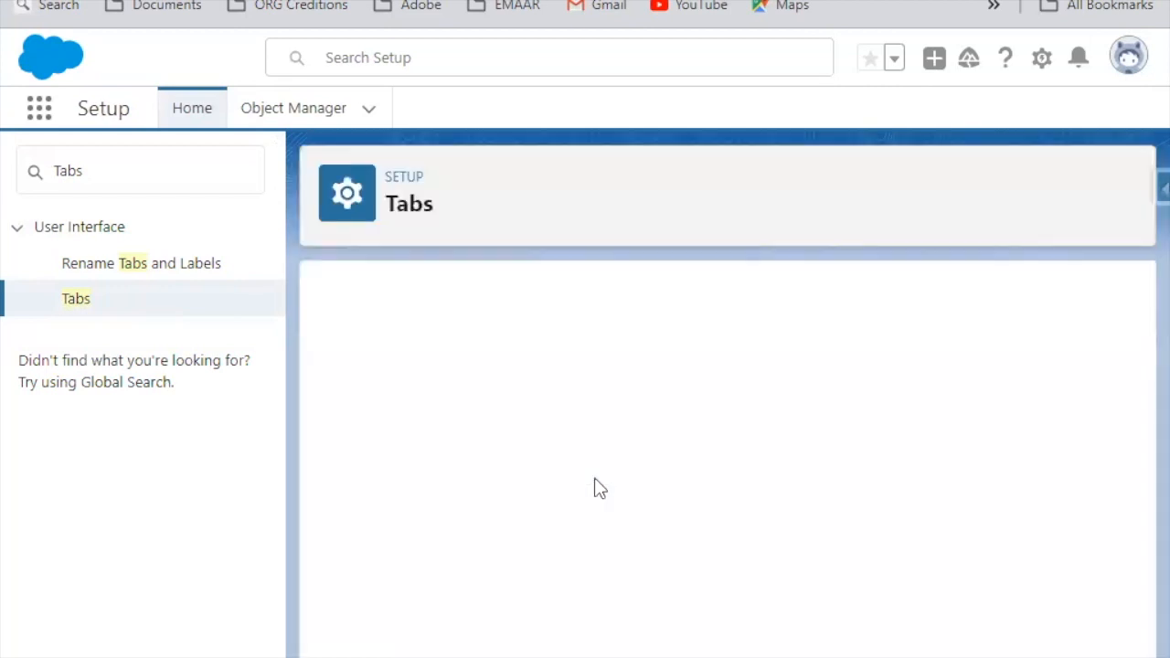
click(649, 477)
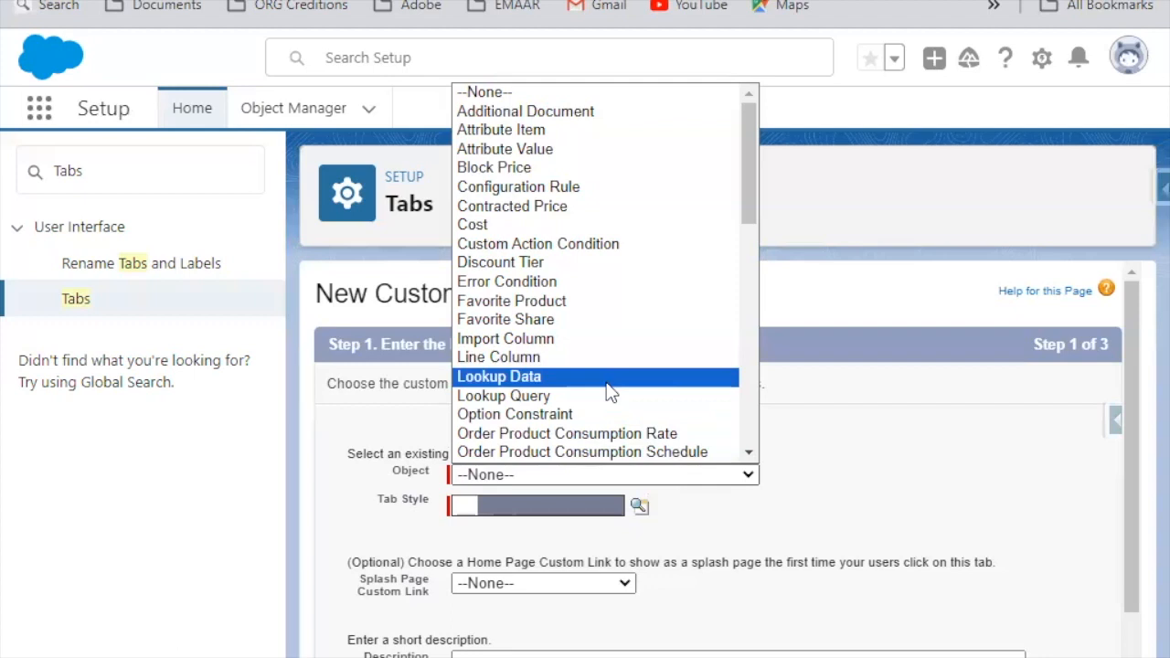
key(p)
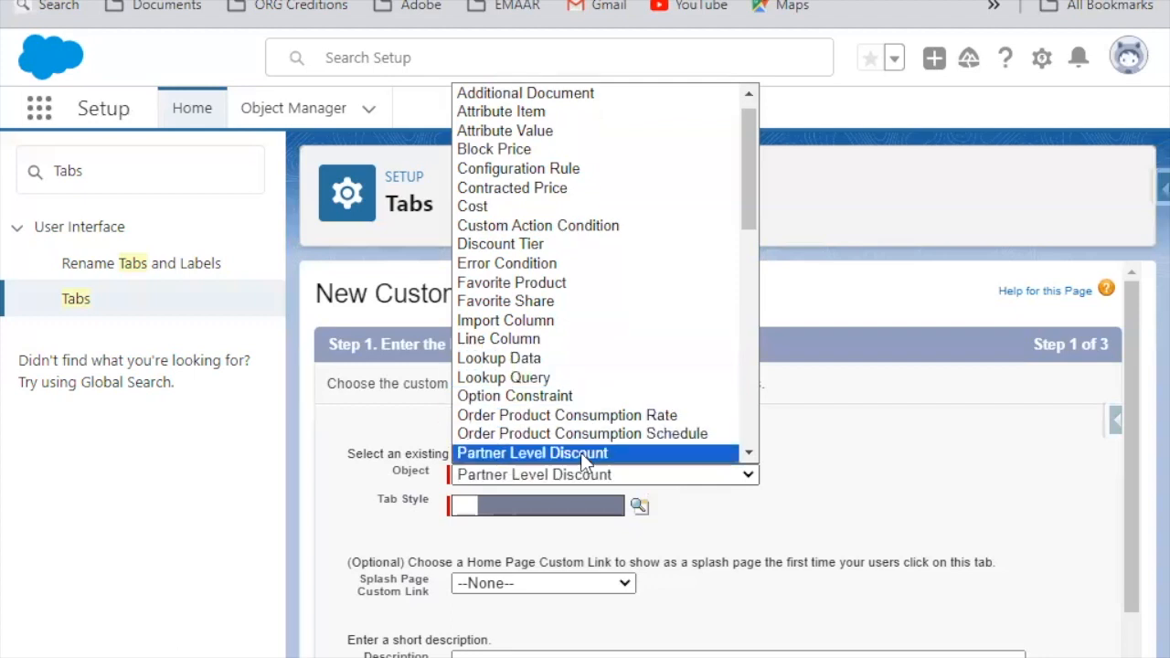
click(581, 452)
scroll(646, 454, down, 1)
click(639, 405)
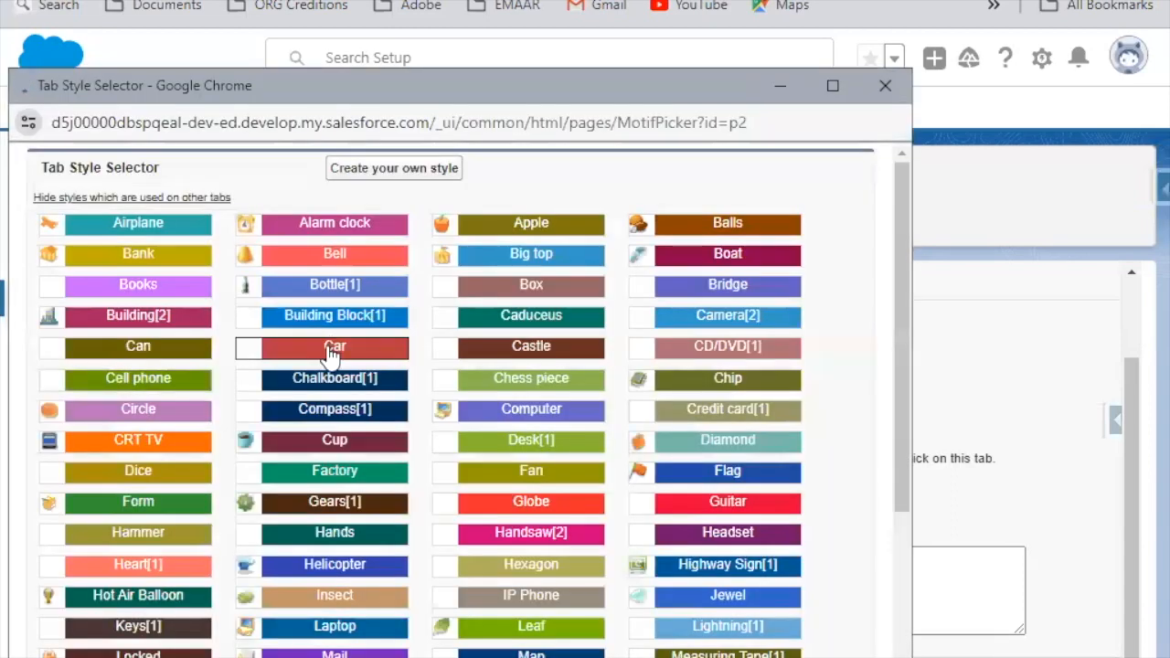
click(330, 345)
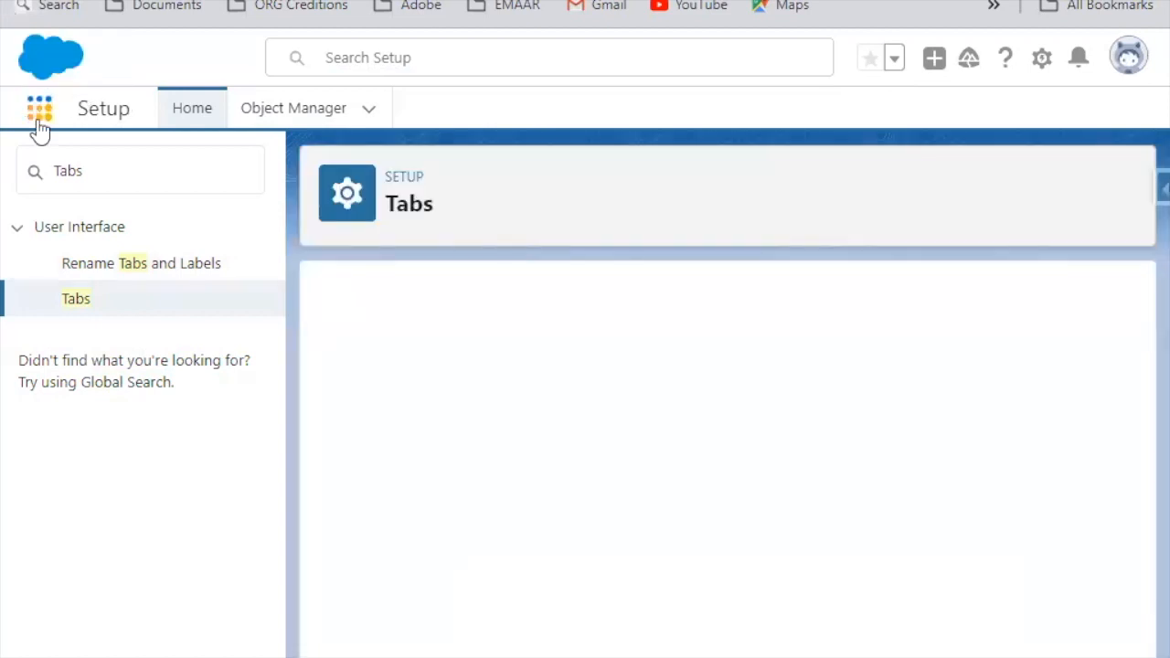
Step: Find Partner Level Discounts by searching the App Launcher for "Part", open it, and switch to the All list view
click(40, 112)
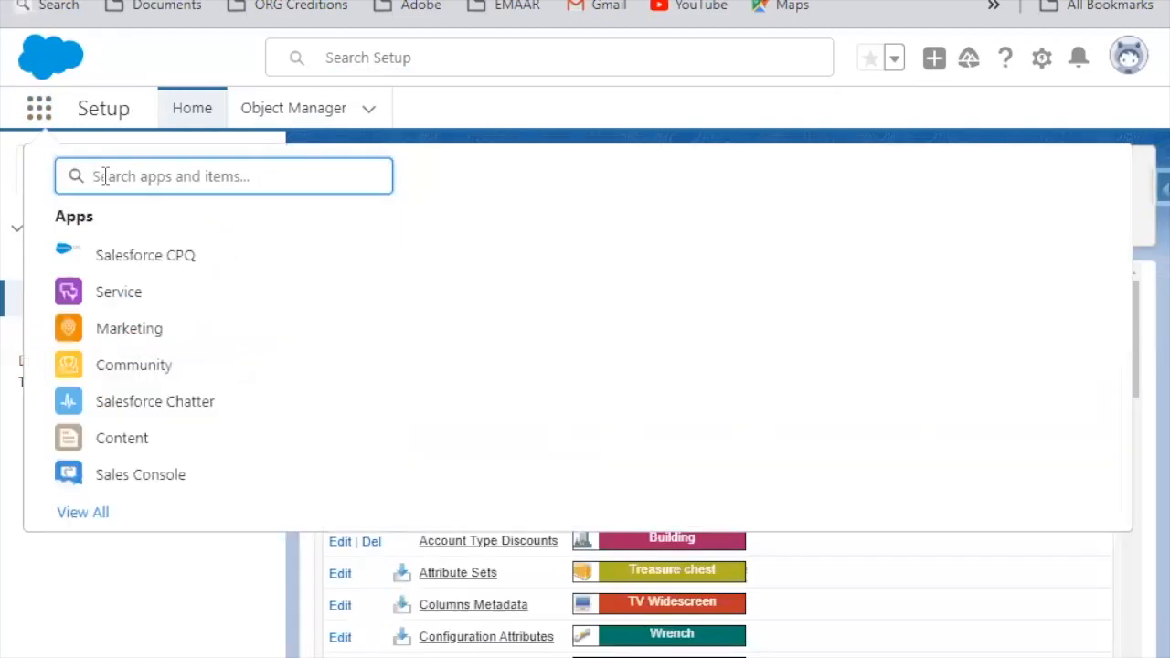
text(Part)
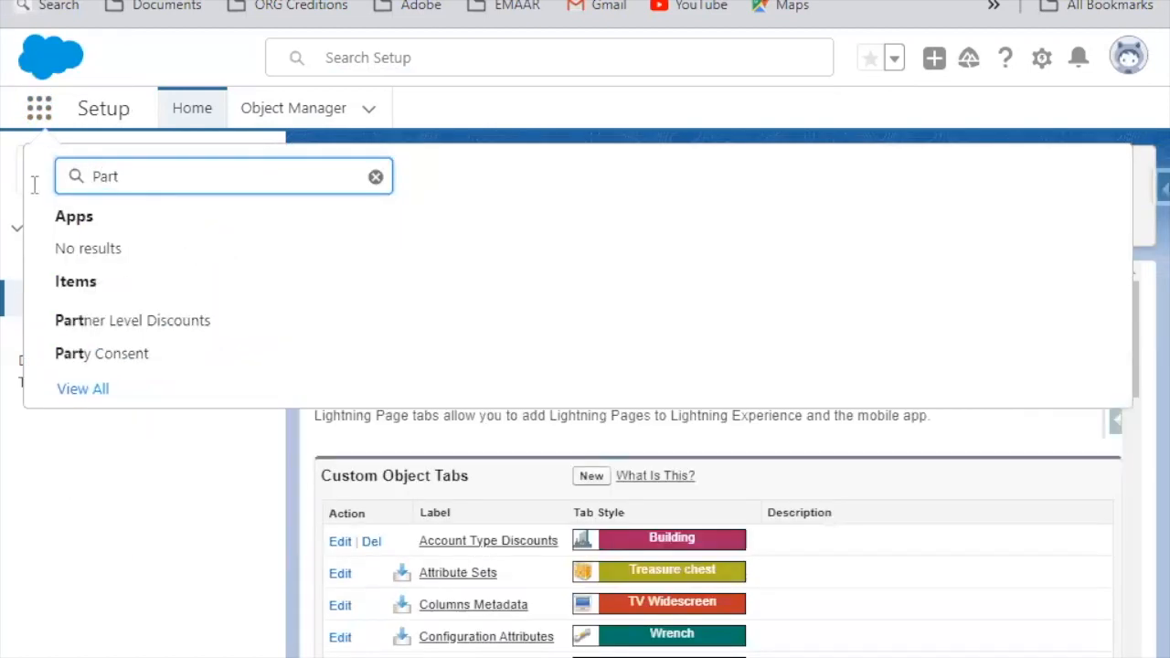
click(193, 320)
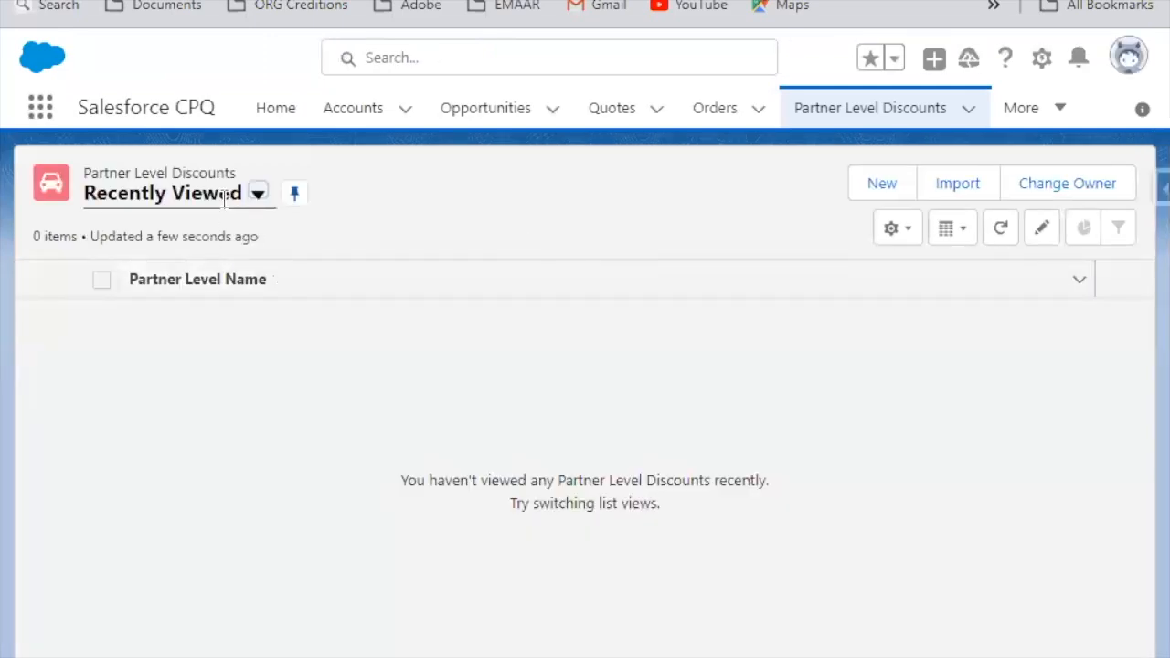
click(226, 193)
click(150, 279)
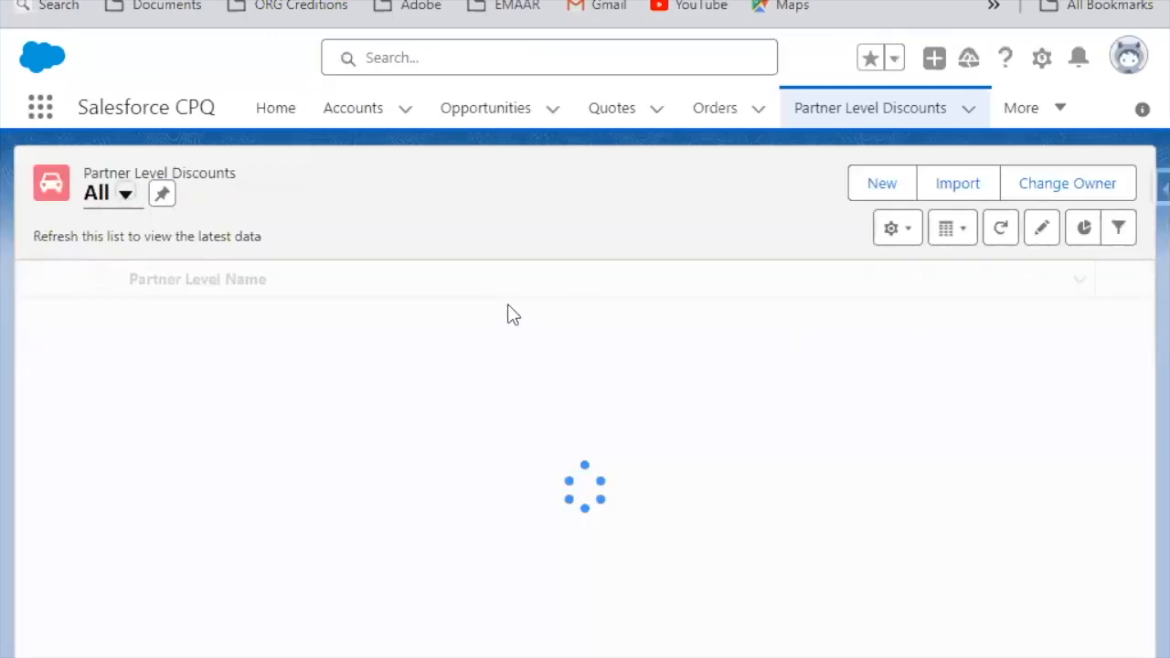
Step: Add Product Family, Partner Level and Partner Discount to the All list view's visible fields and save
click(896, 229)
click(813, 512)
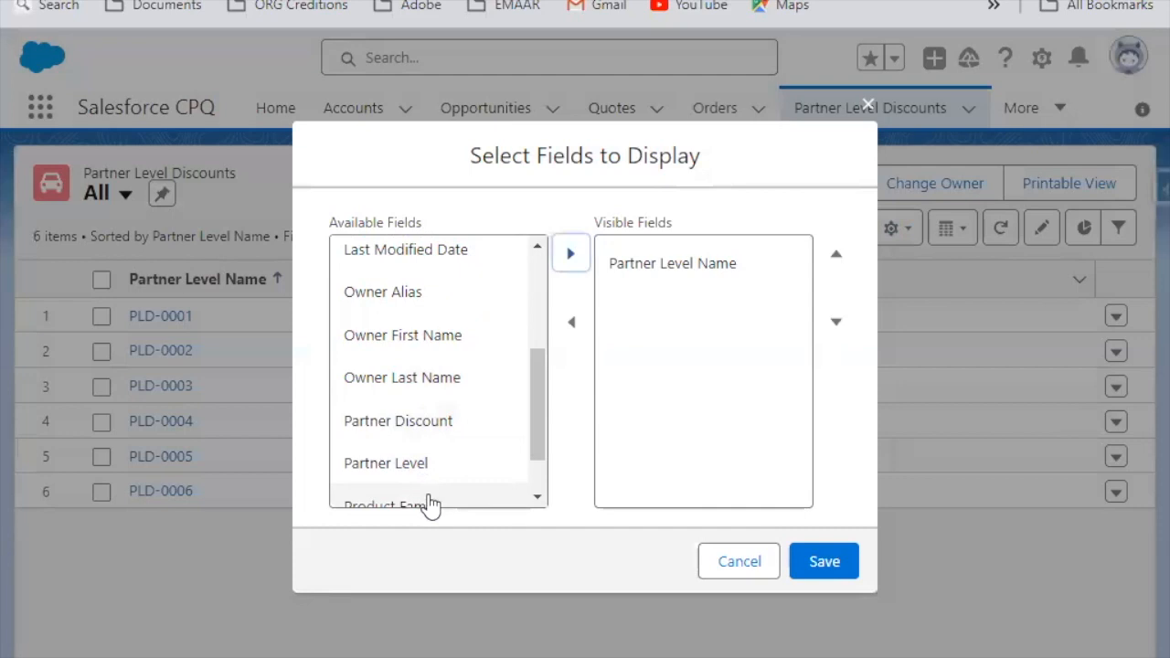
click(428, 505)
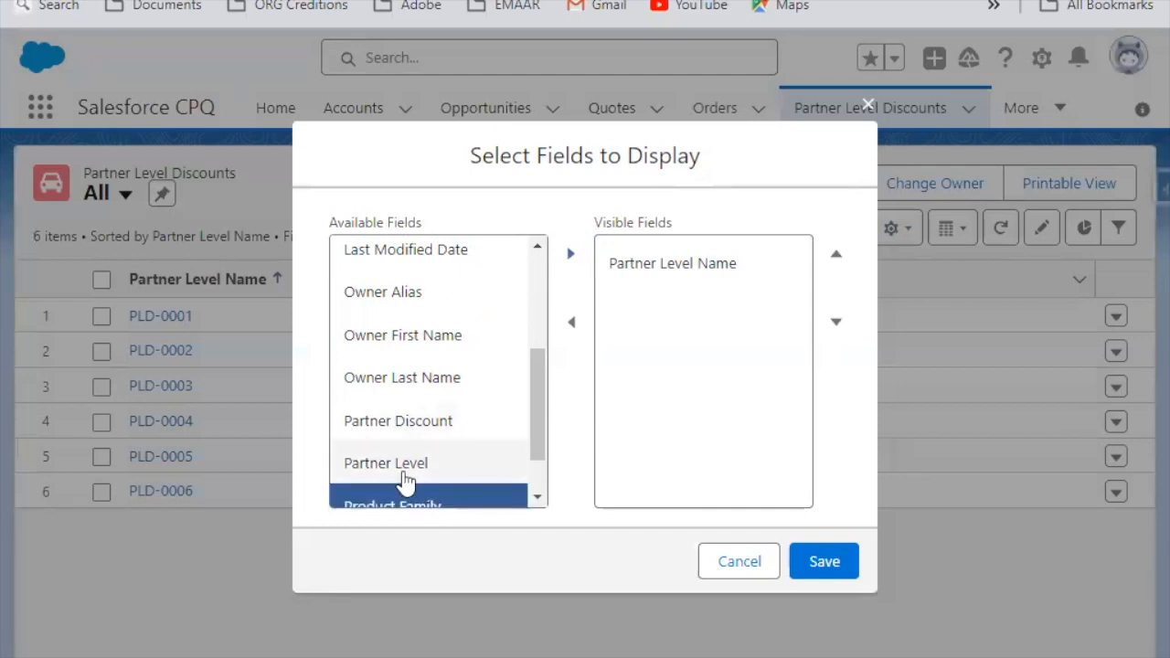
shift+click(405, 479)
shift+click(416, 425)
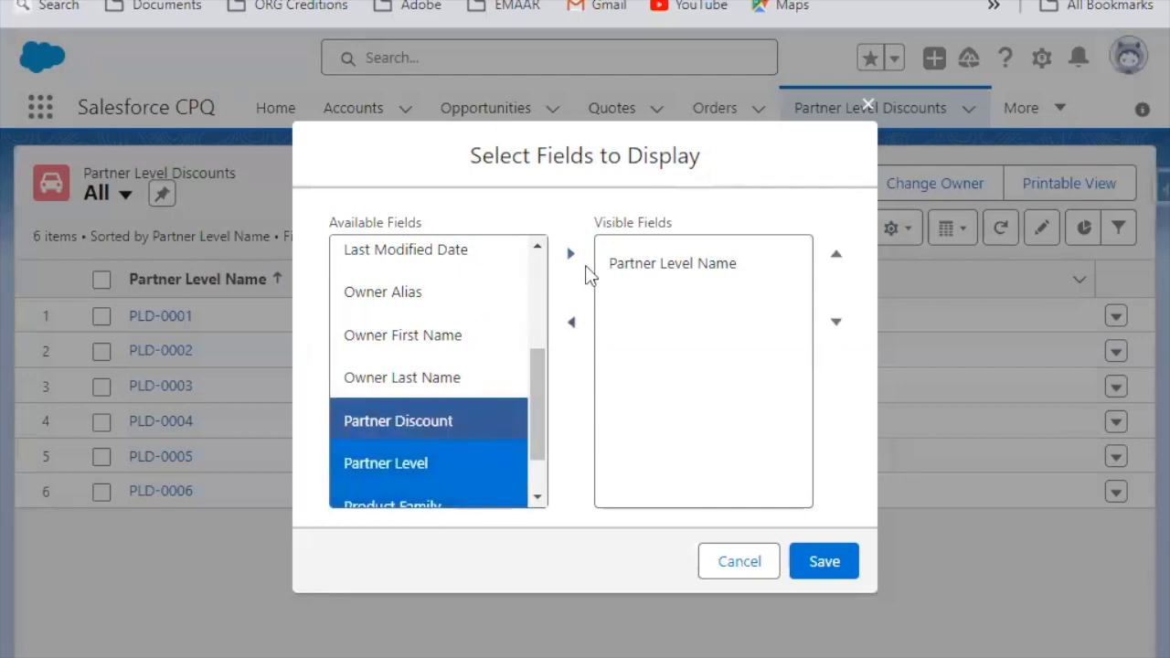
click(570, 255)
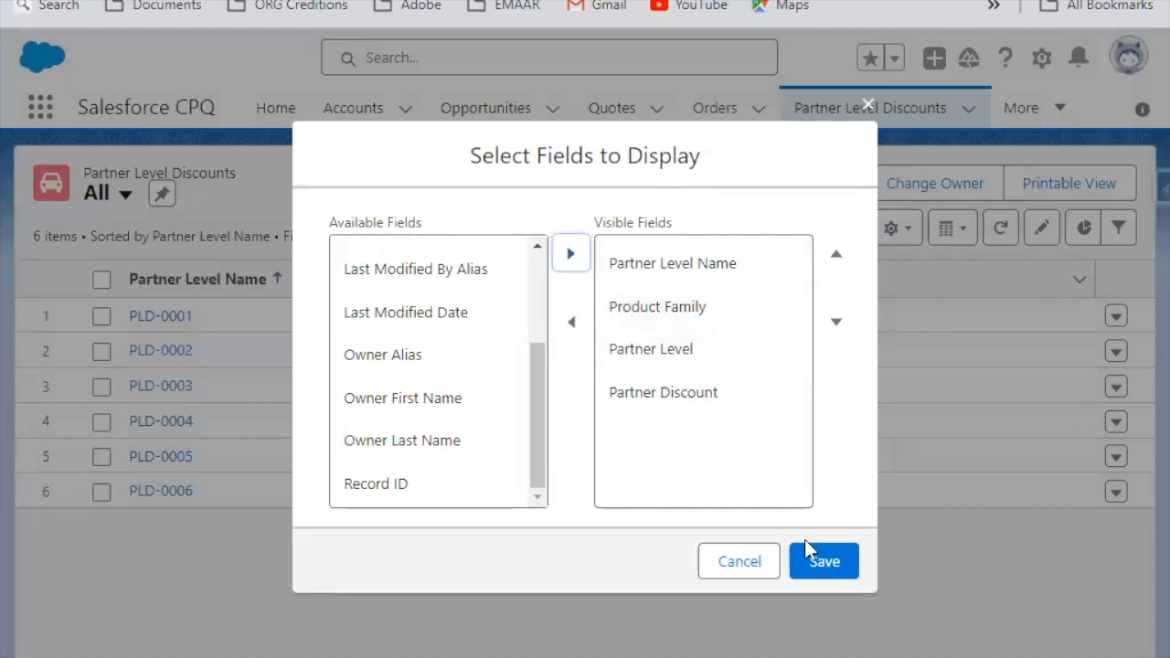
click(822, 561)
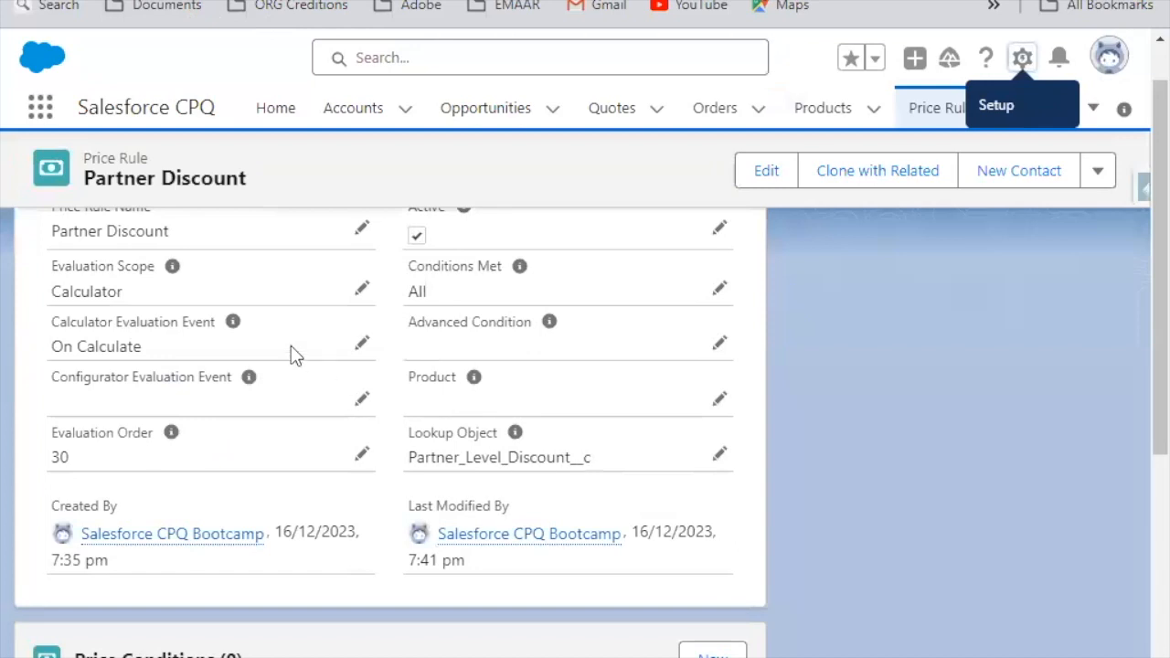
Step: Review the Partner Discount price rule, and open the Price Rule object's Fields & Relationships in Setup
scroll(323, 325, down, 3)
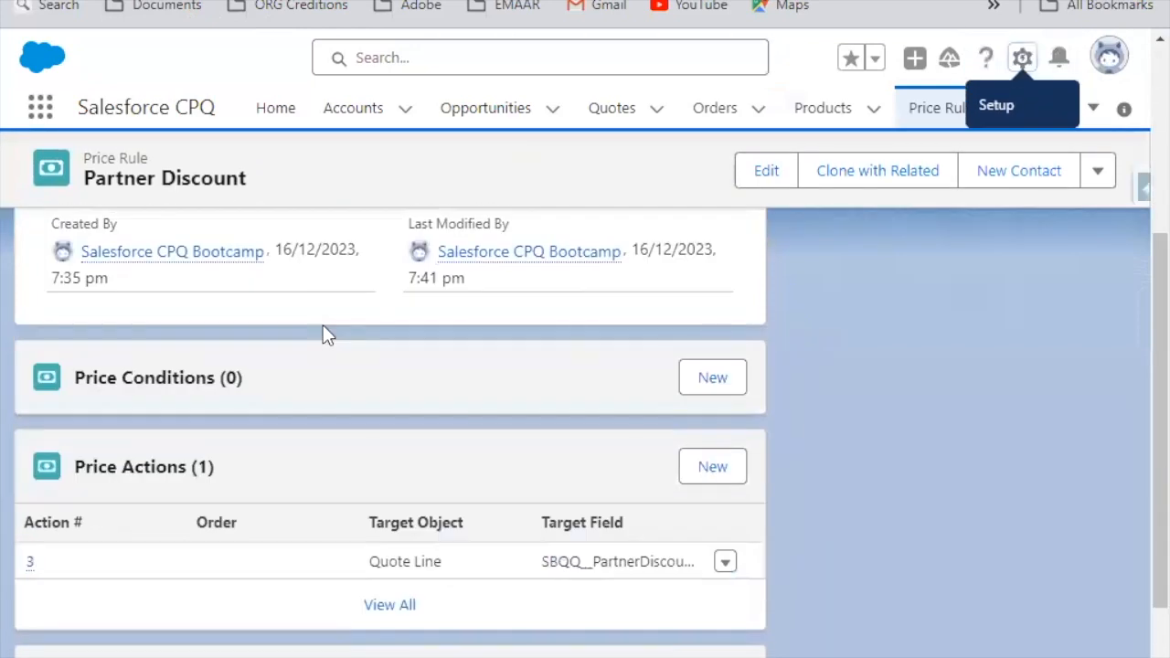
scroll(297, 345, up, 4)
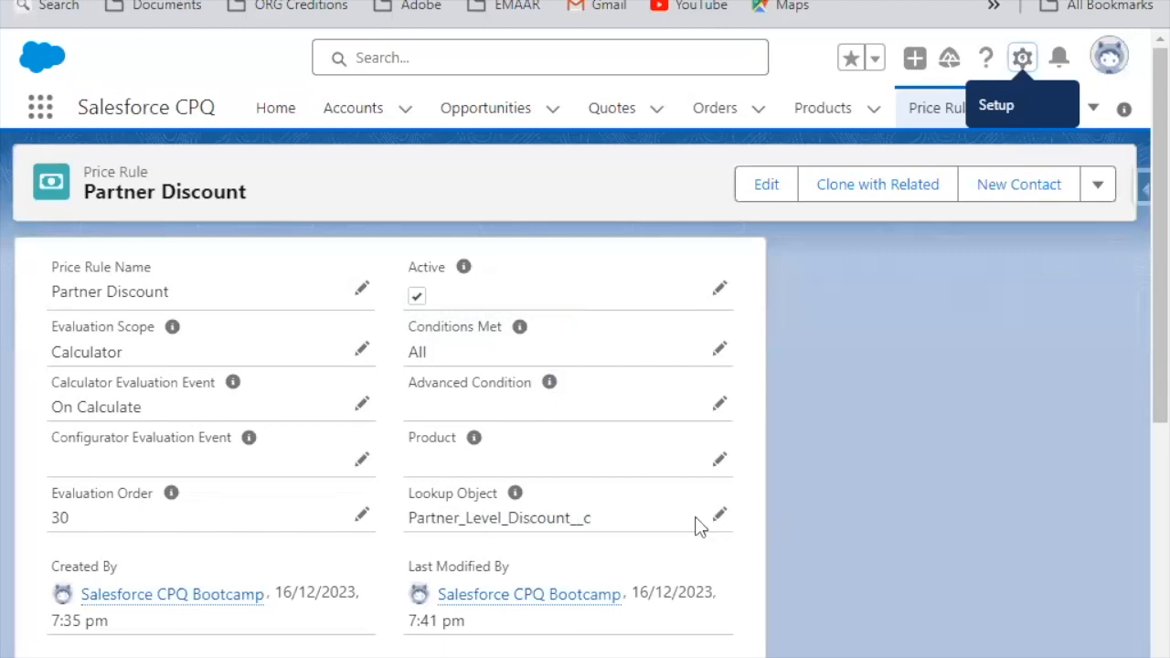
click(1022, 64)
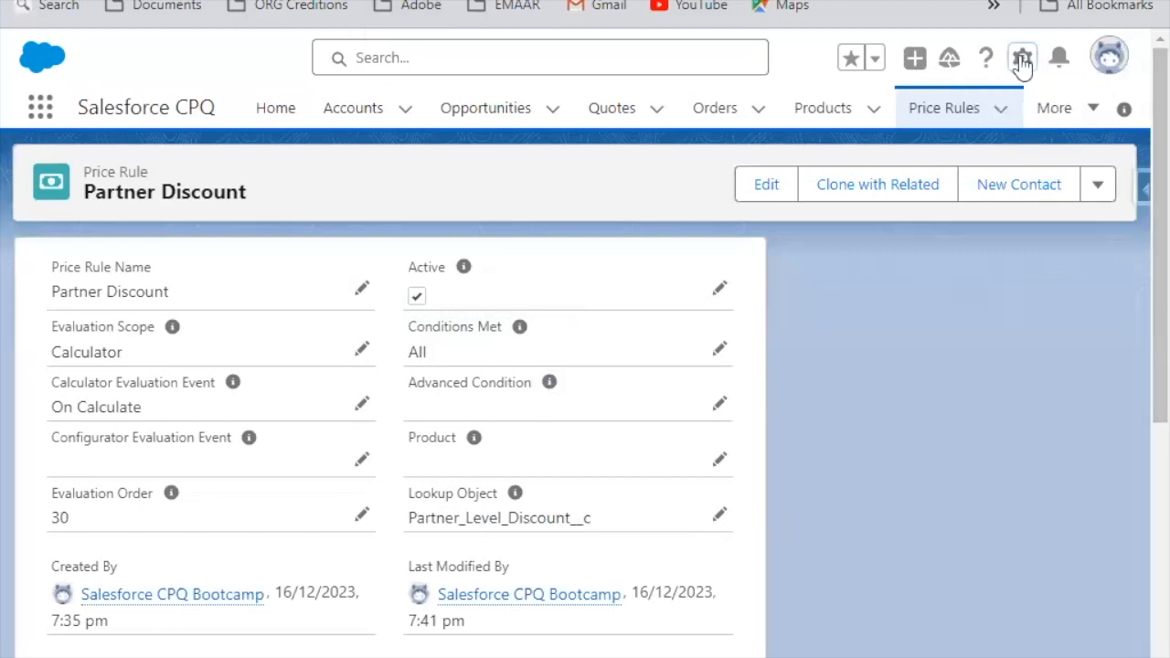
click(917, 360)
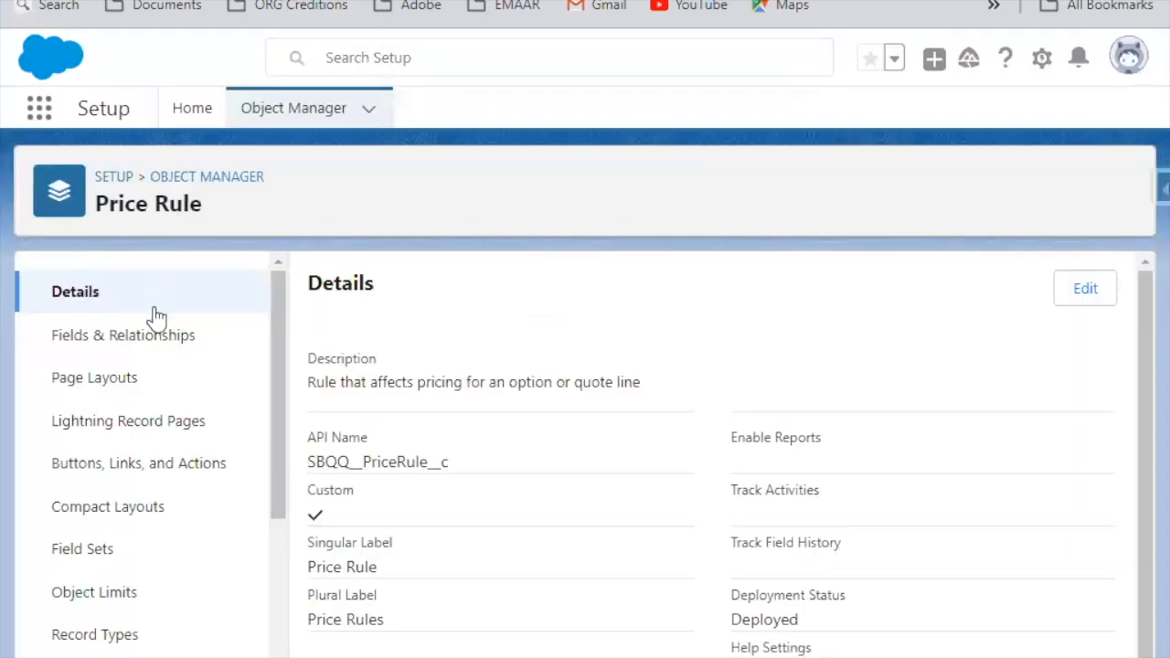
click(165, 340)
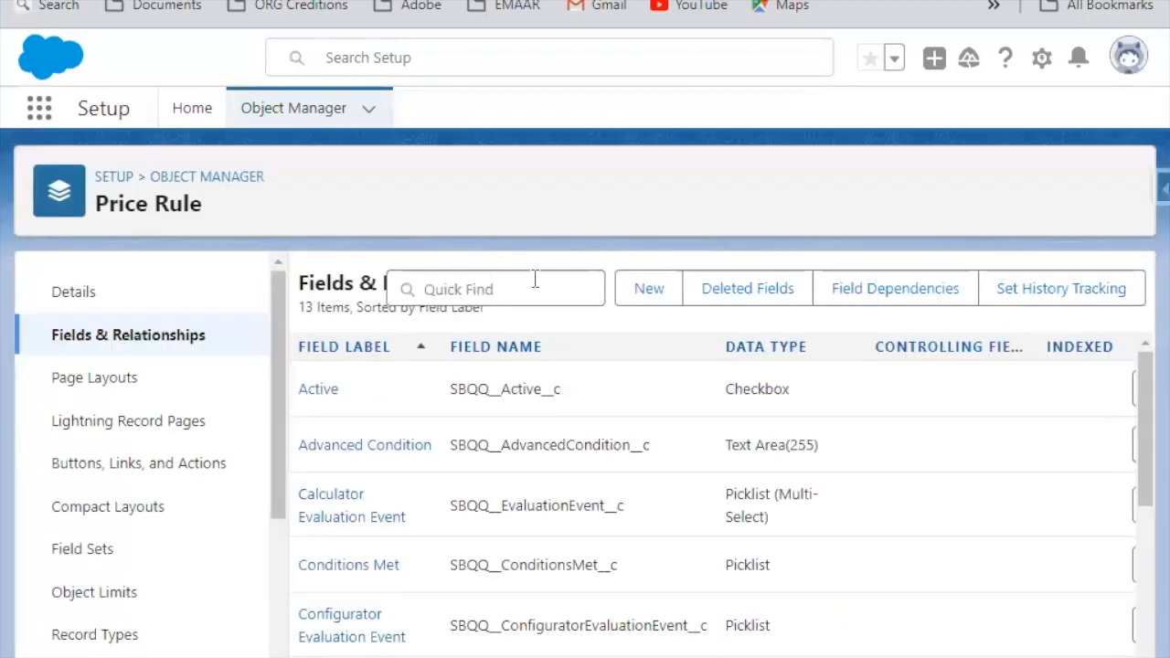
Step: Search the Price Rule fields for "Lookup", open Lookup Object, and highlight its Partner_Level_Discount__c picklist value
click(521, 287)
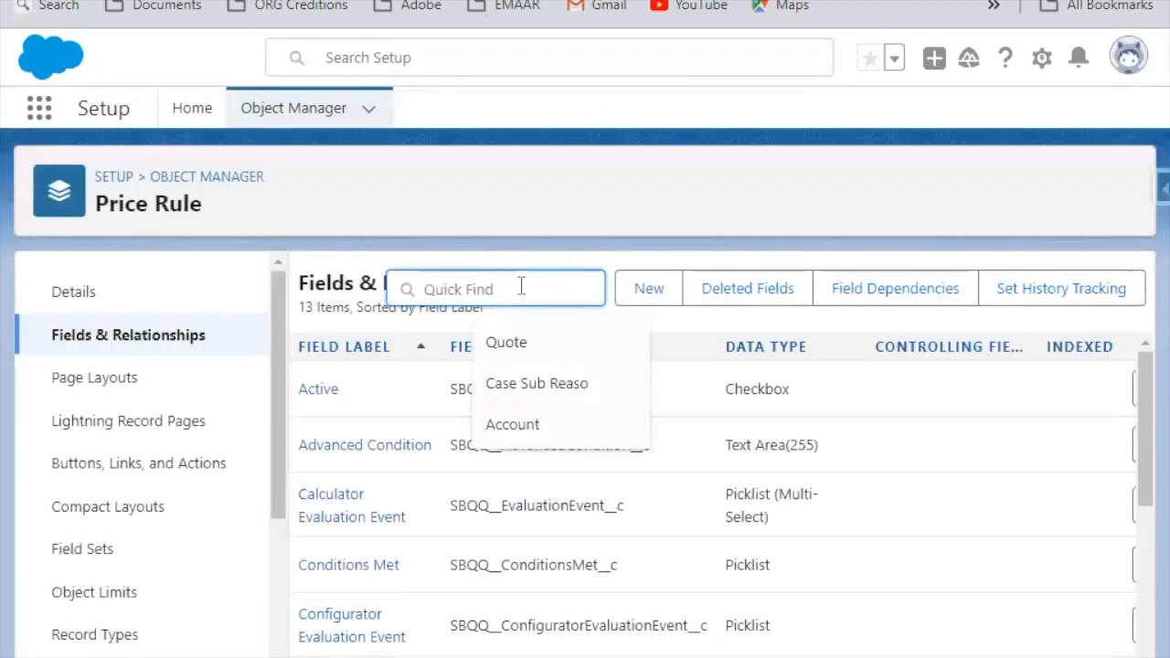
text(Look)
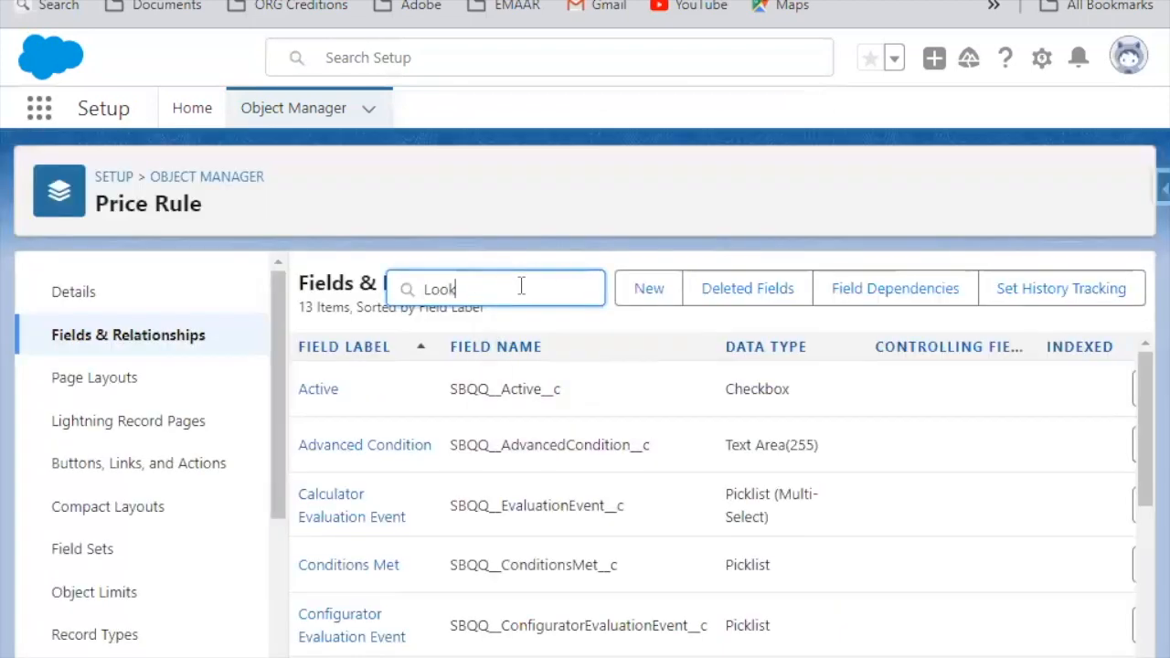
text(up)
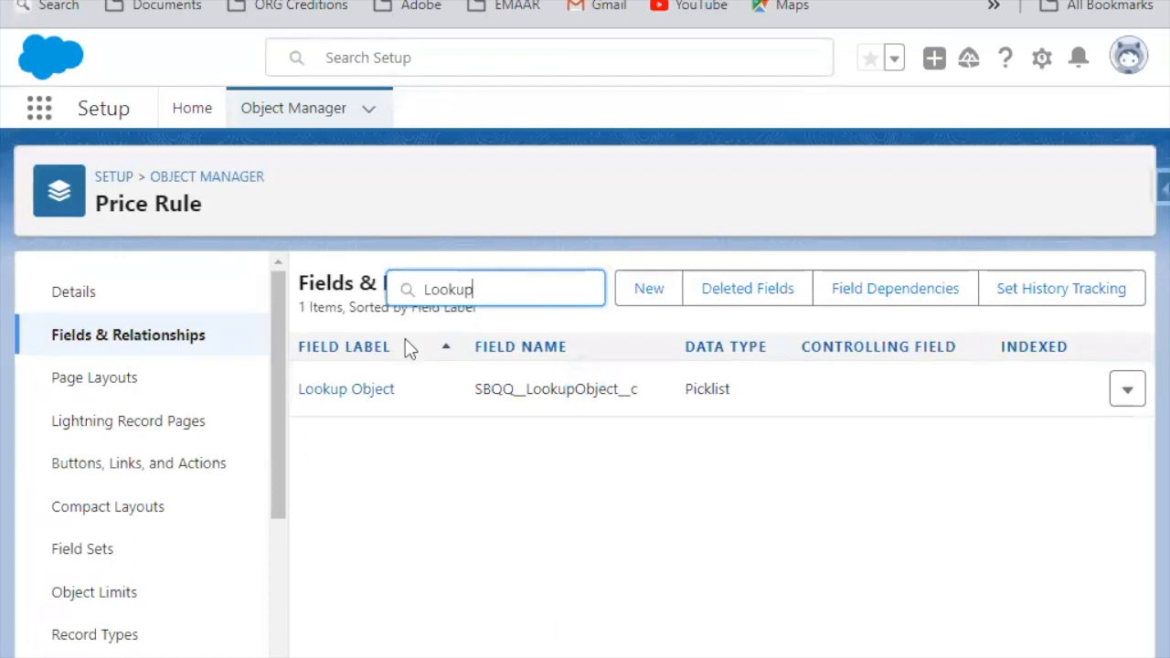
click(365, 393)
scroll(517, 515, down, 10)
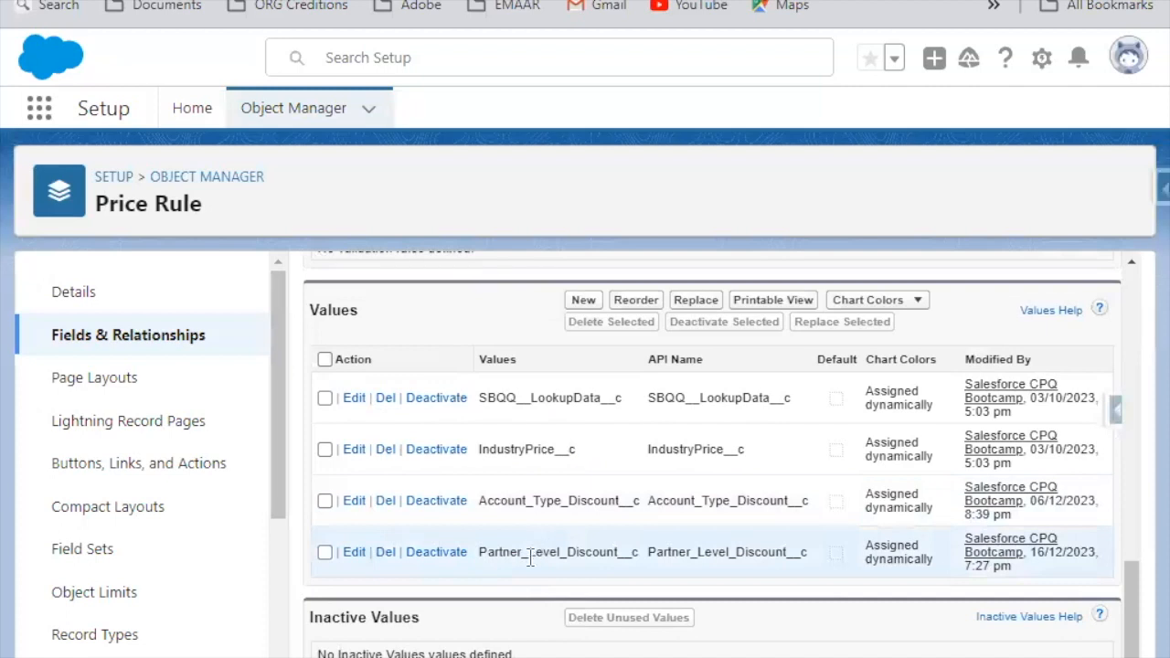
double_click(531, 553)
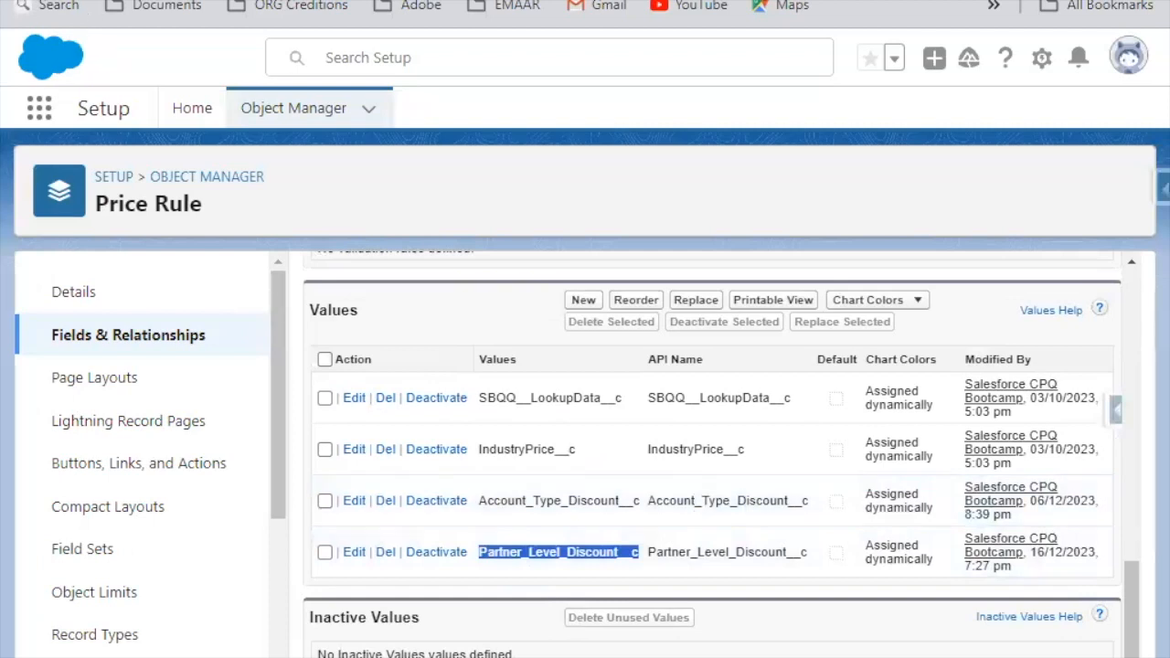
Step: Return to the Partner Discount price rule and review its lookup object, price conditions, price actions and lookup queries
click(62, 2)
scroll(424, 419, down, 3)
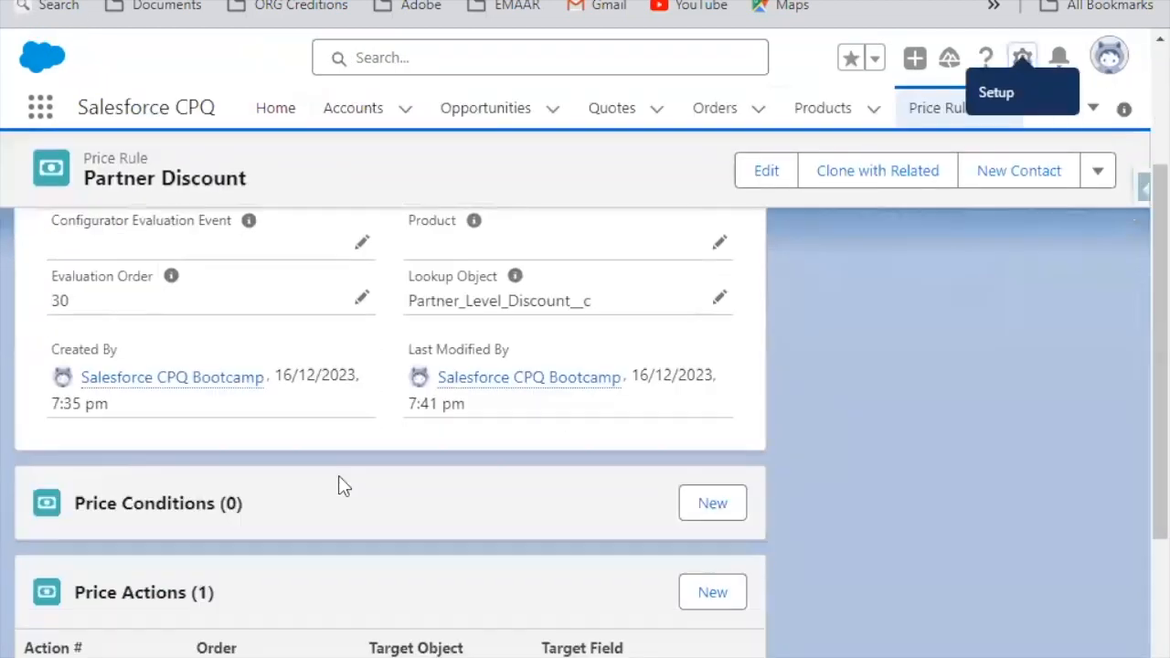
scroll(366, 454, down, 3)
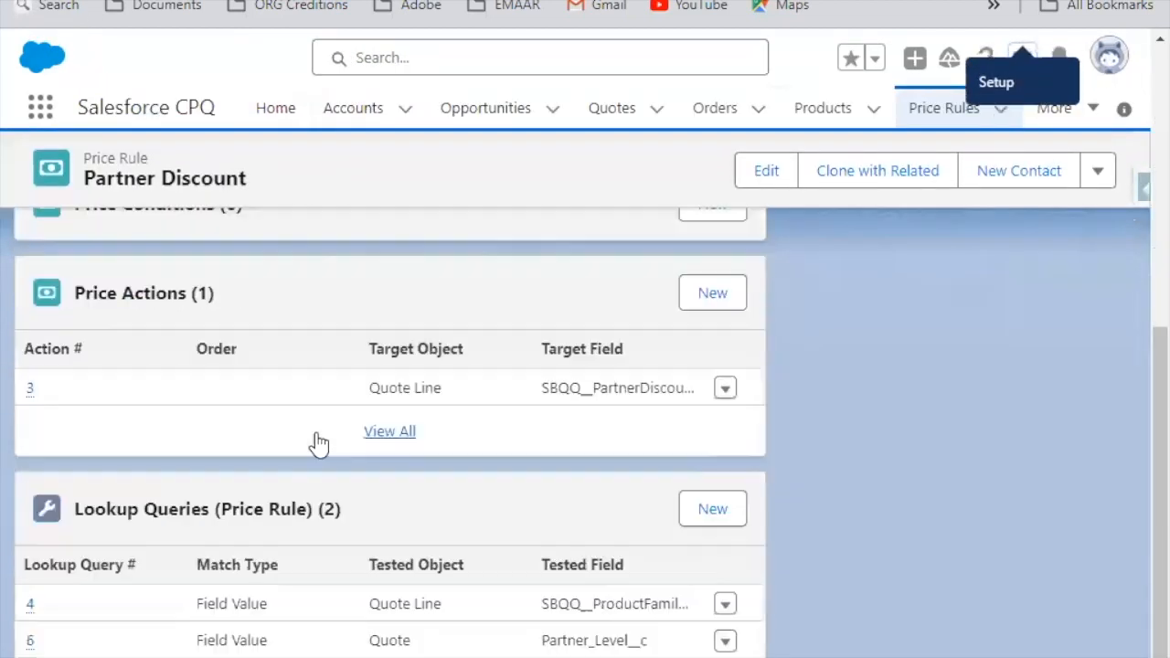
scroll(375, 395, up, 2)
scroll(376, 396, up, 1)
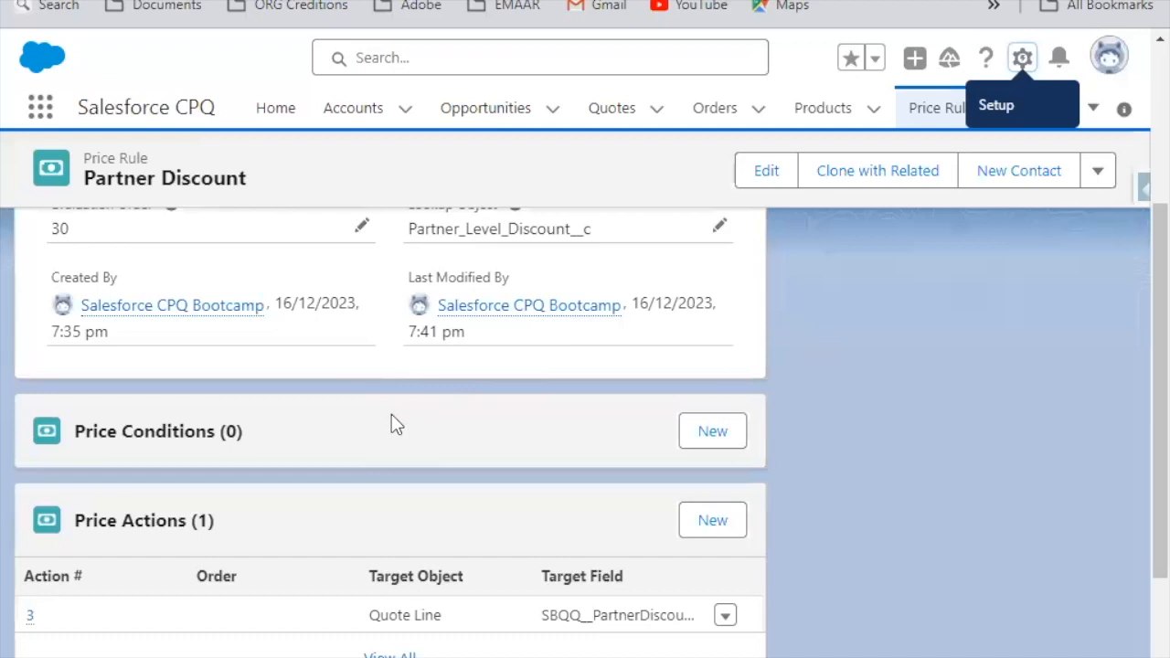
scroll(391, 423, down, 3)
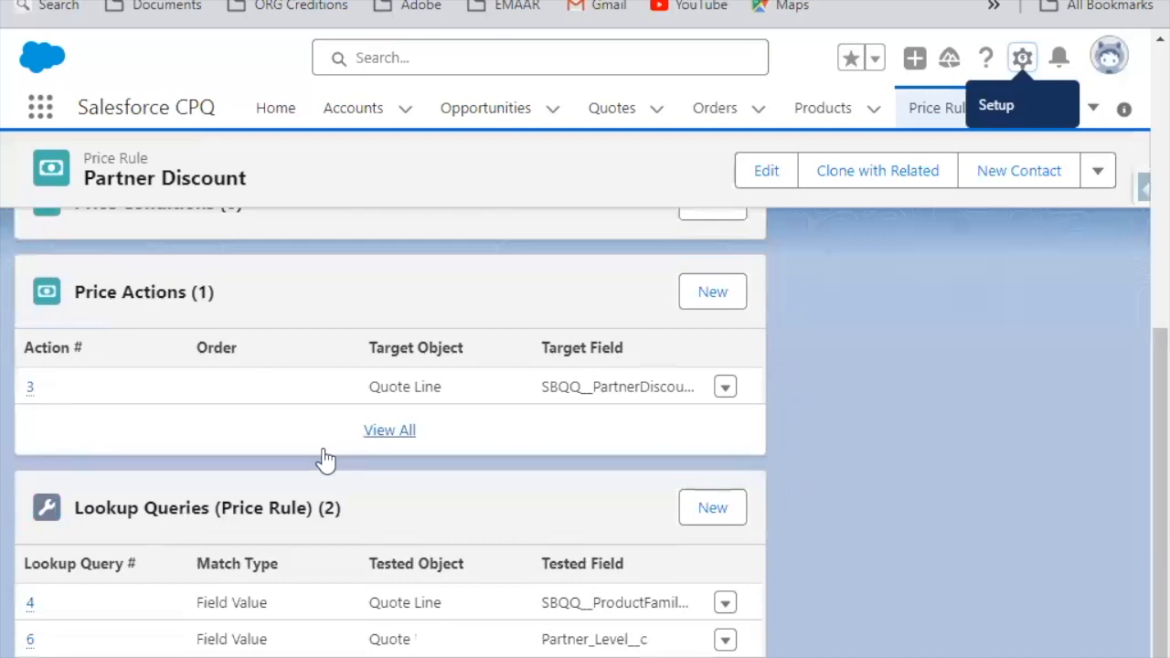
Step: Show all of the price rule's lookup queries, open Lookup Query 4, and examine its match type and tested fields
click(390, 656)
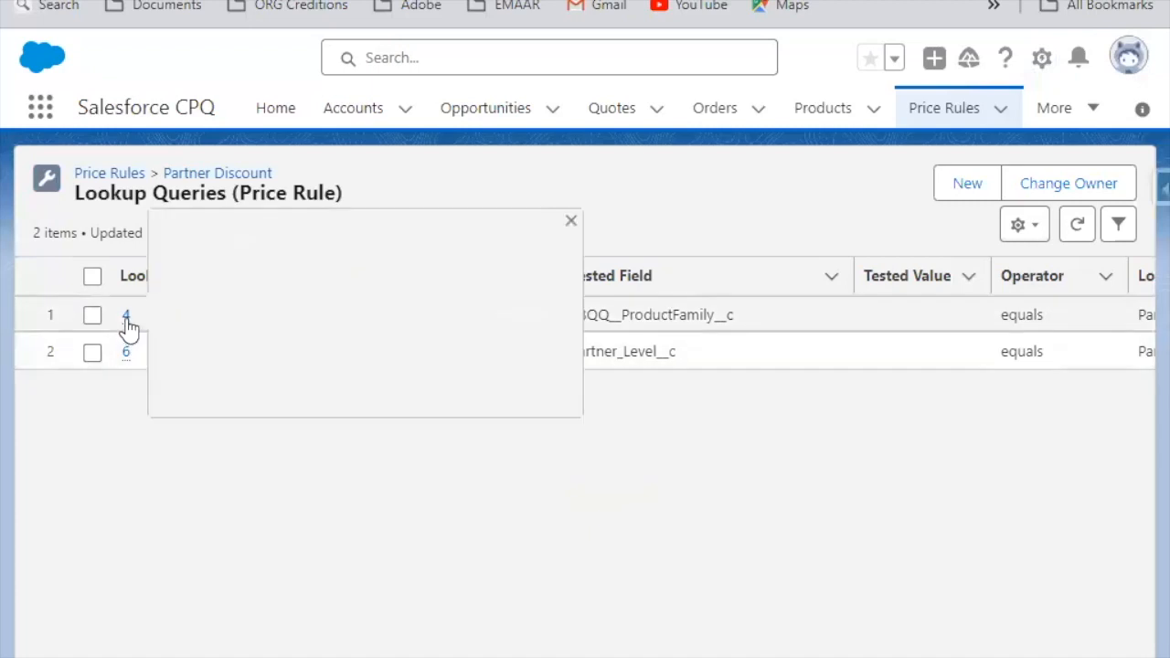
click(126, 316)
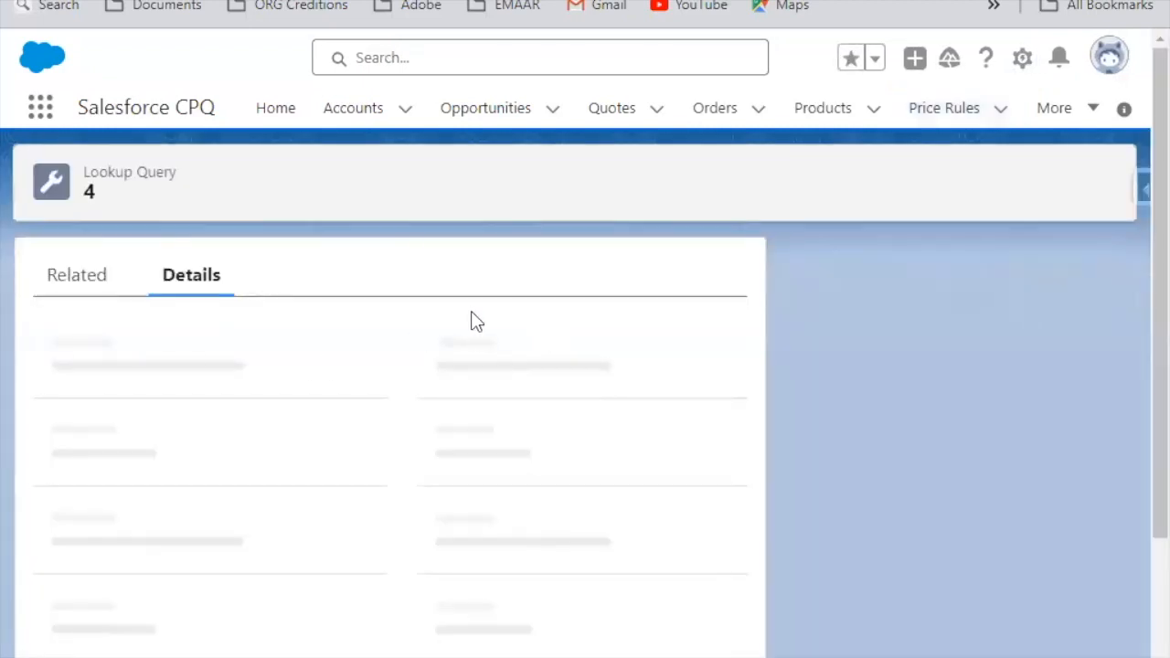
scroll(355, 319, down, 2)
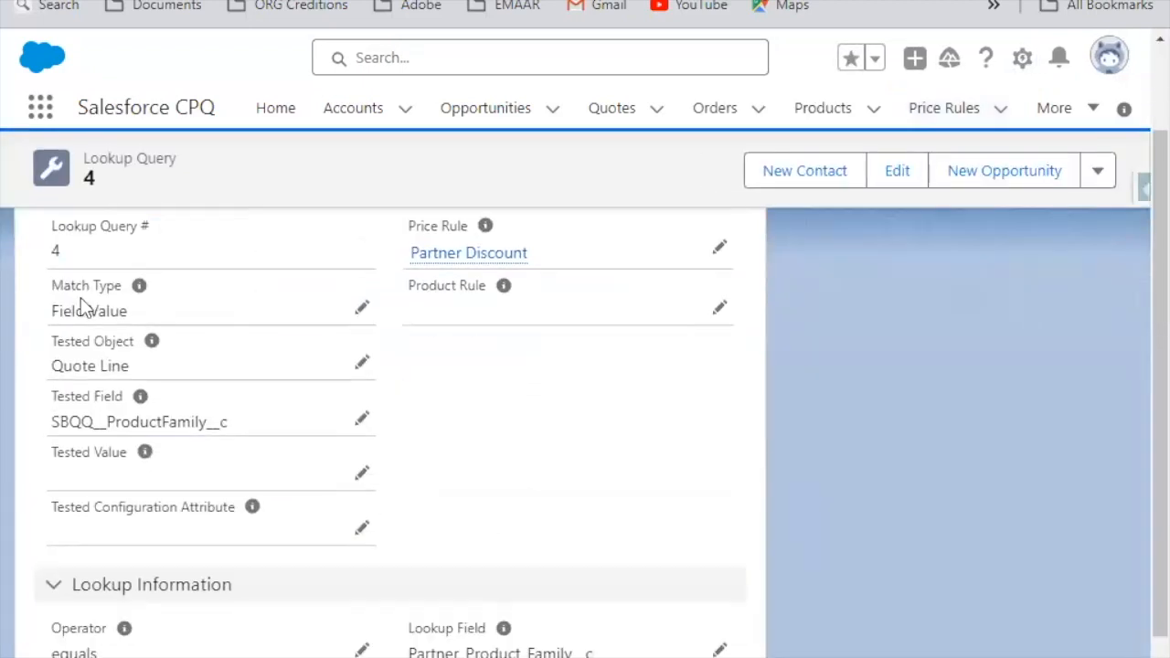
drag(70, 285, 93, 285)
Step: Open Lookup Query 4 for editing, view the Match Type options without changing them, and review the operator and lookup field
click(355, 308)
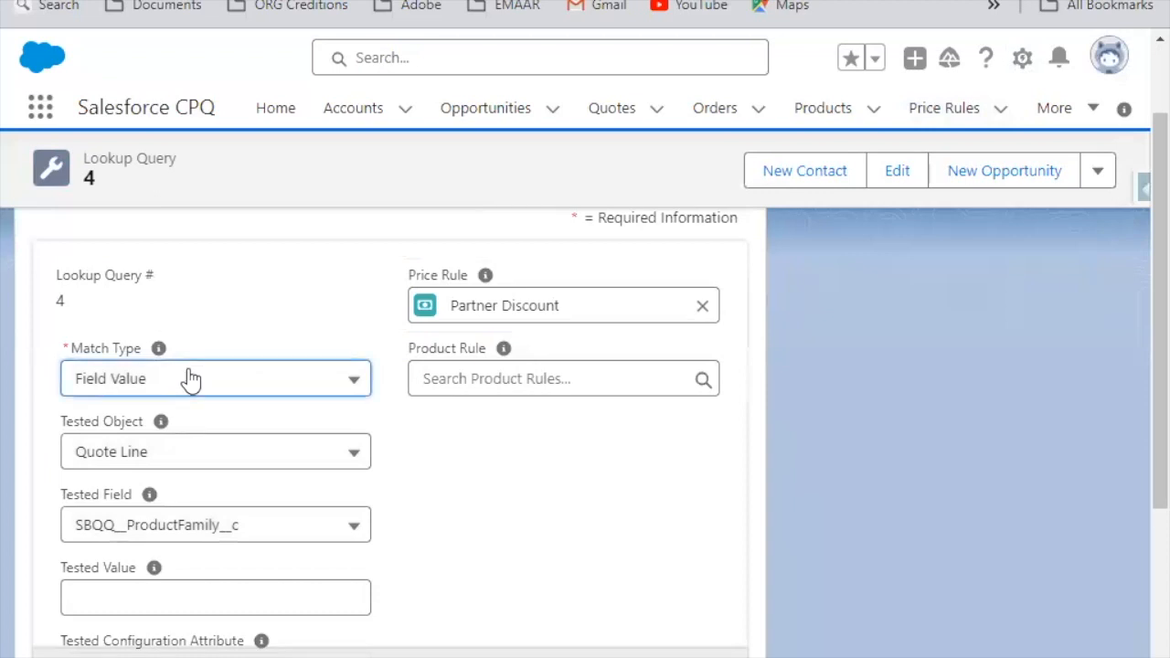
click(188, 378)
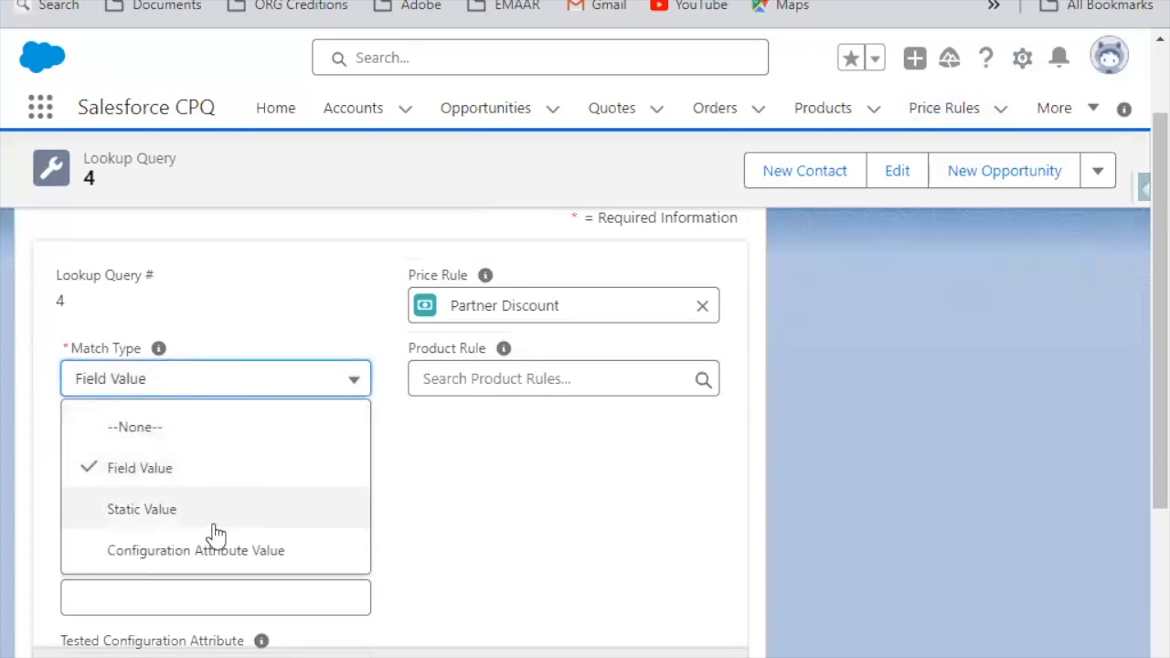
click(509, 455)
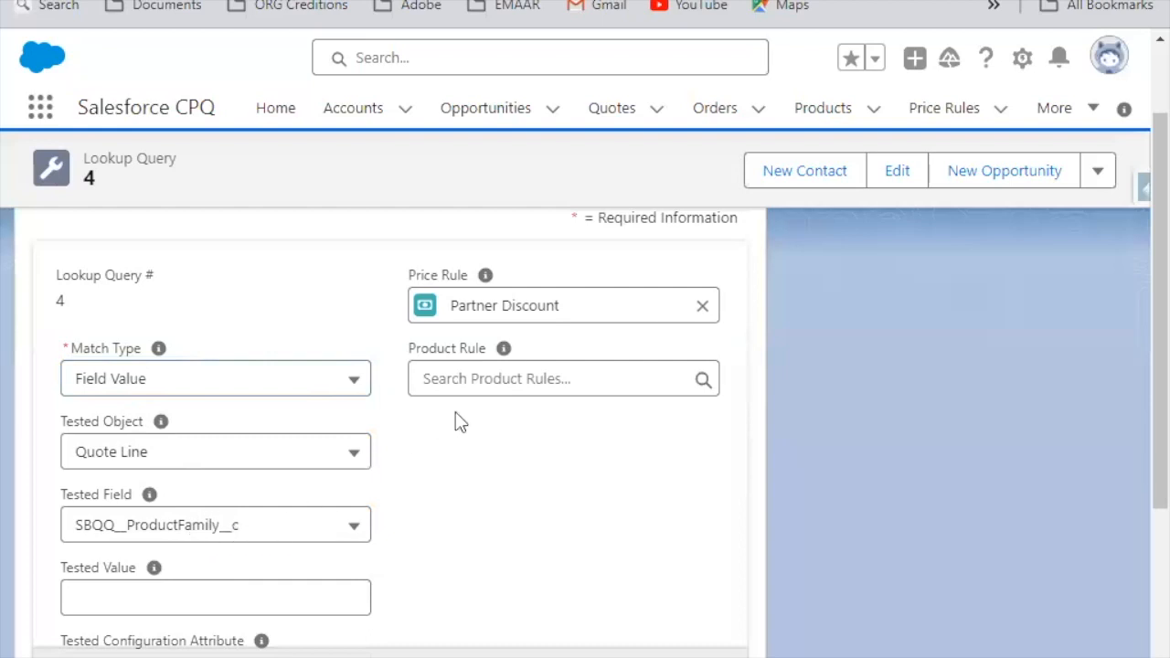
scroll(431, 415, down, 1)
scroll(432, 416, down, 4)
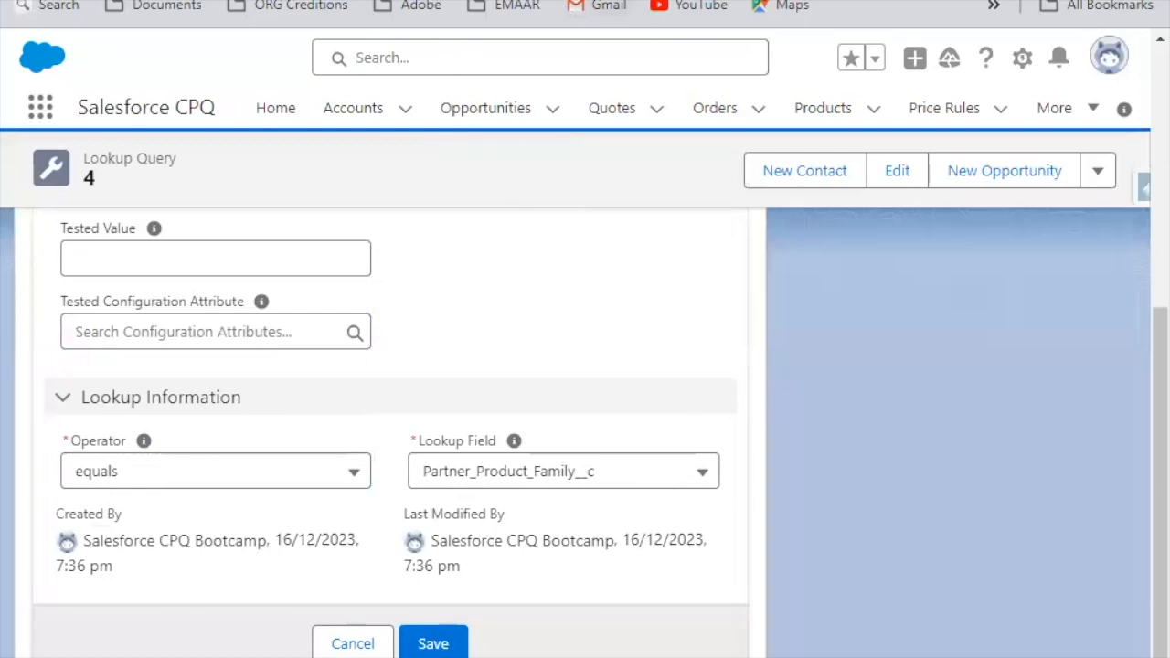
Step: Check the Lookup Object picklist values in Setup again, return to Lookup Query 4, and examine the Tested Field and Tested Value help
click(283, 1)
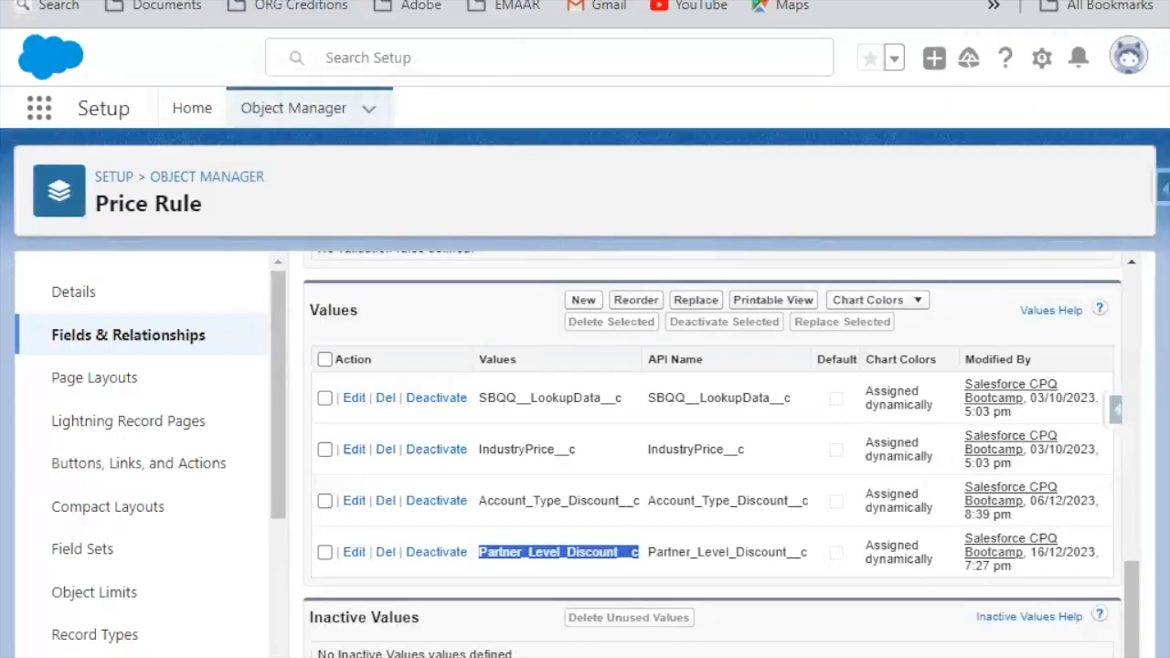
click(192, 1)
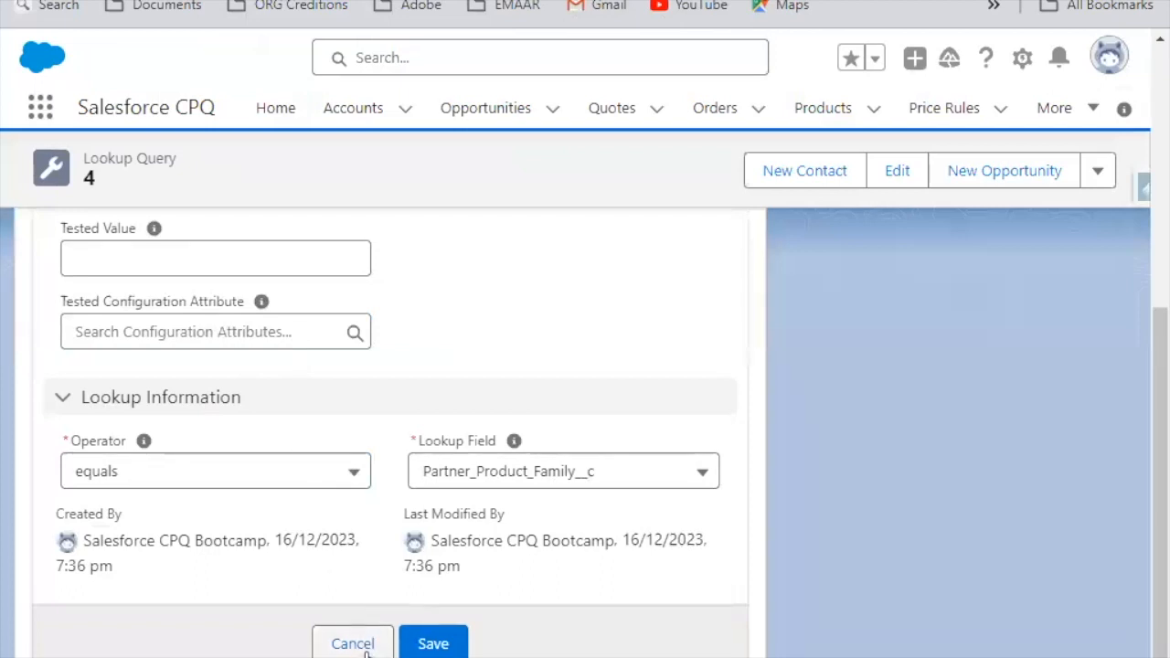
scroll(305, 451, up, 3)
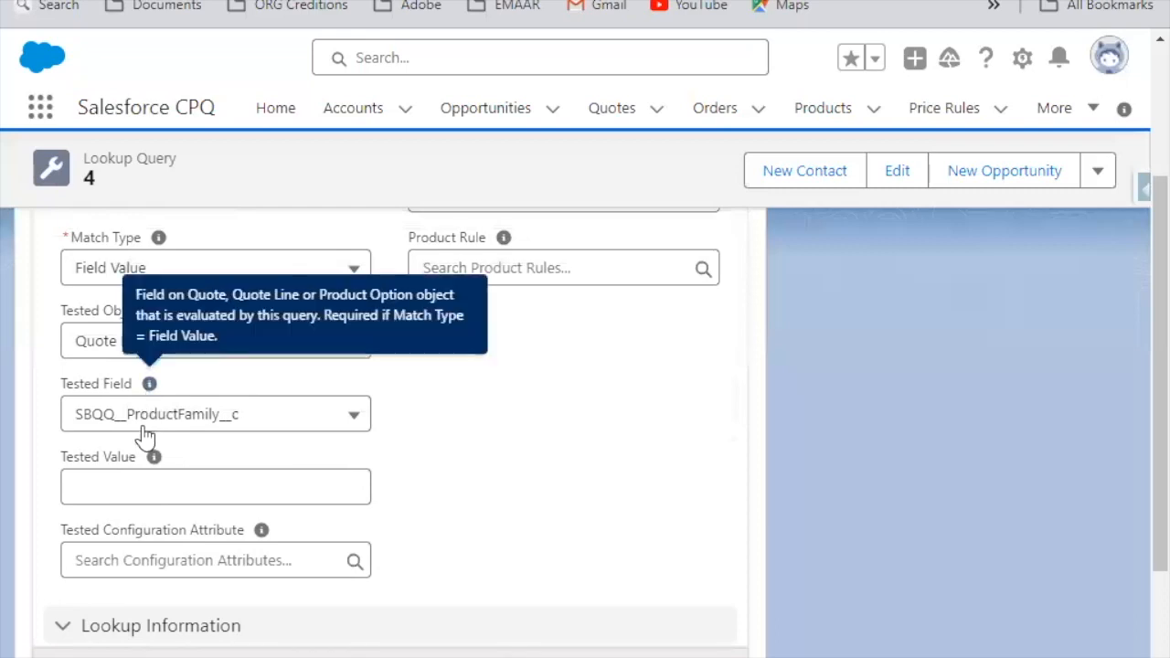
mouse_move(154, 456)
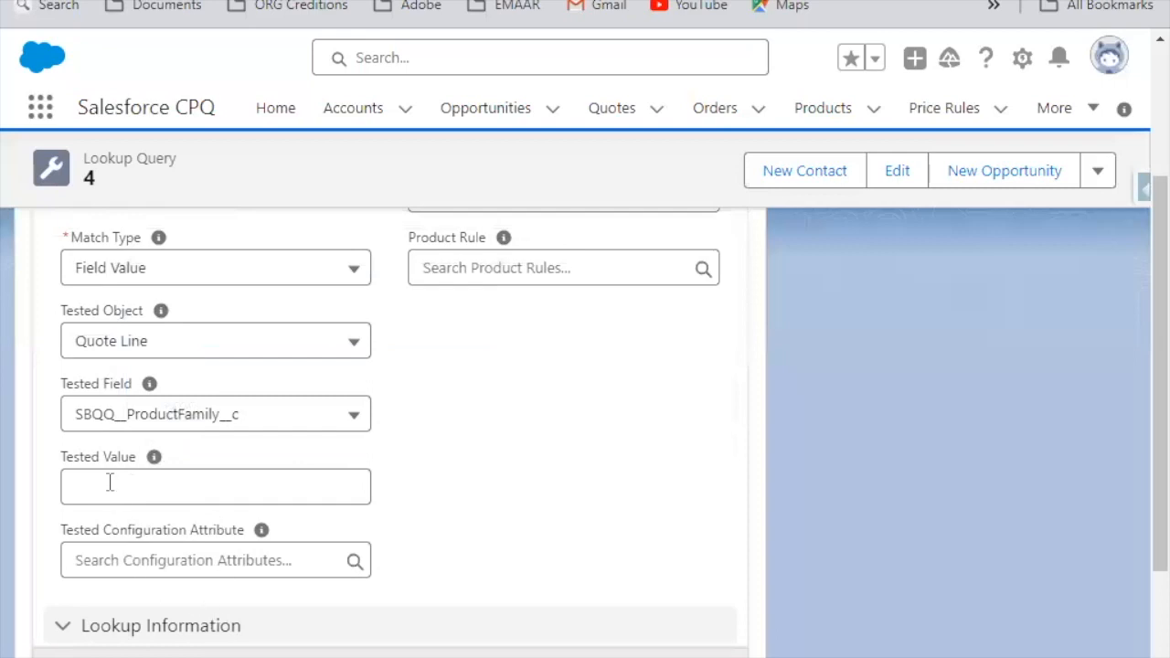
Step: Try the Configuration Attribute Value match type on Lookup Query 4, view the available configuration attributes, and discard the edit
click(236, 269)
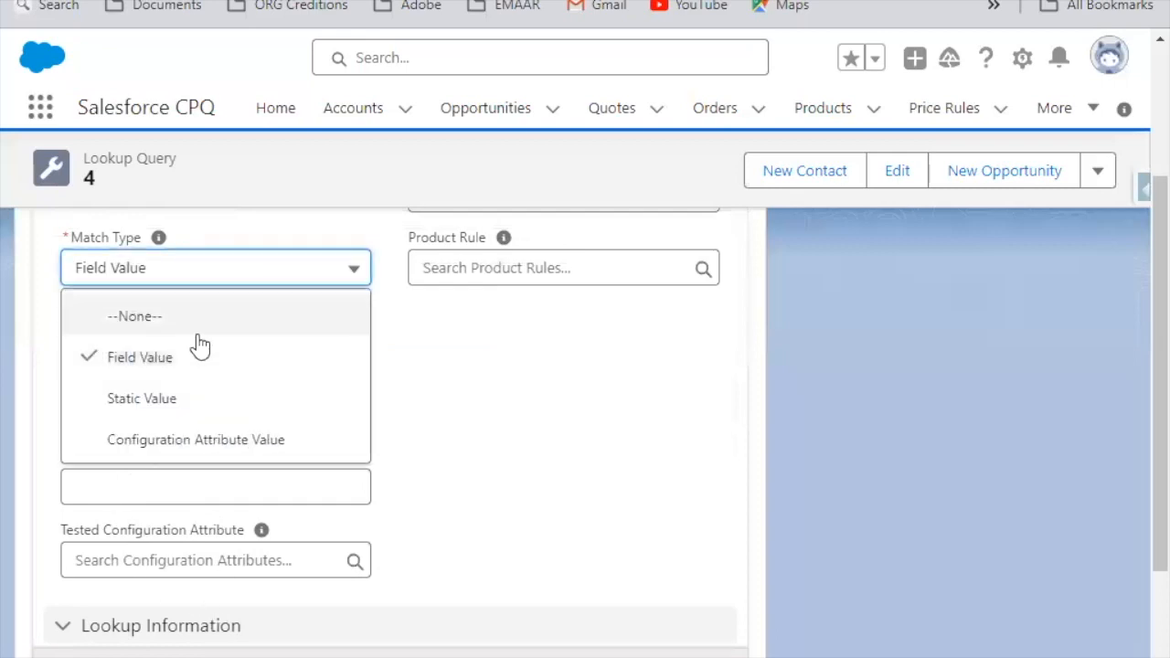
click(147, 443)
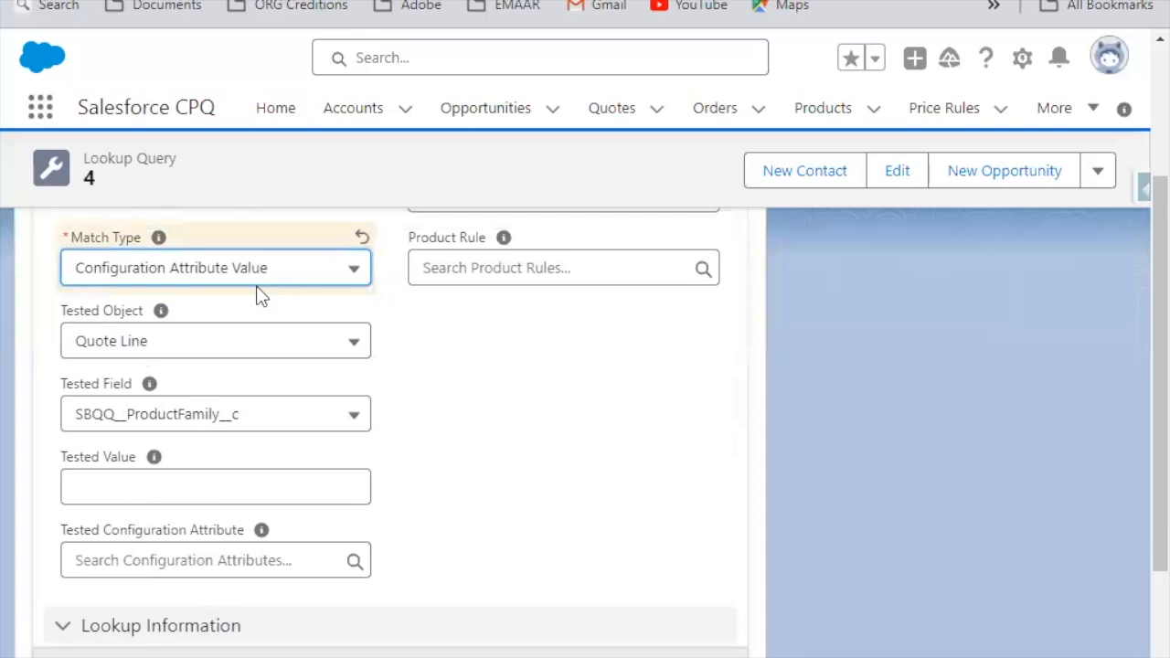
click(212, 559)
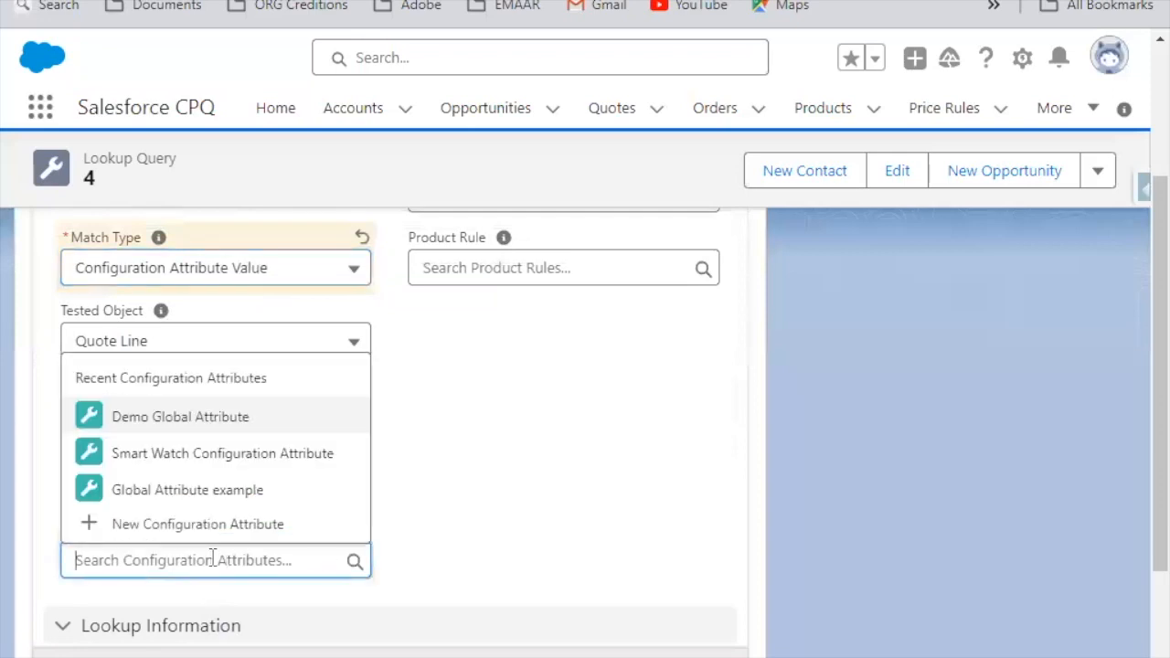
click(455, 429)
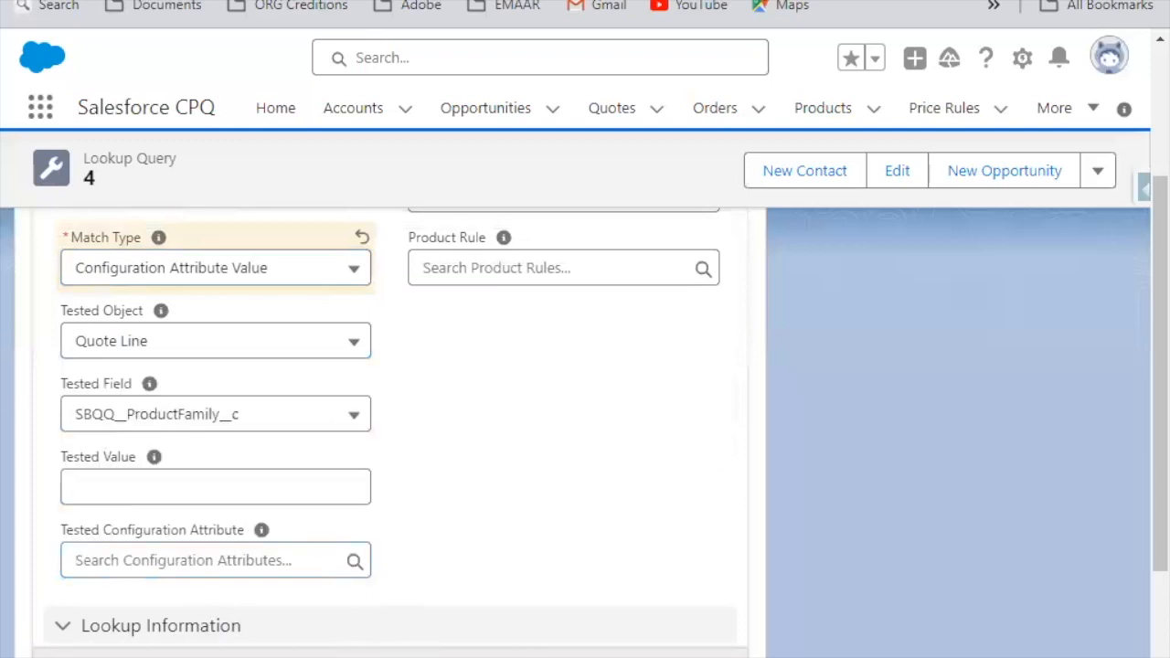
click(353, 655)
scroll(553, 373, up, 3)
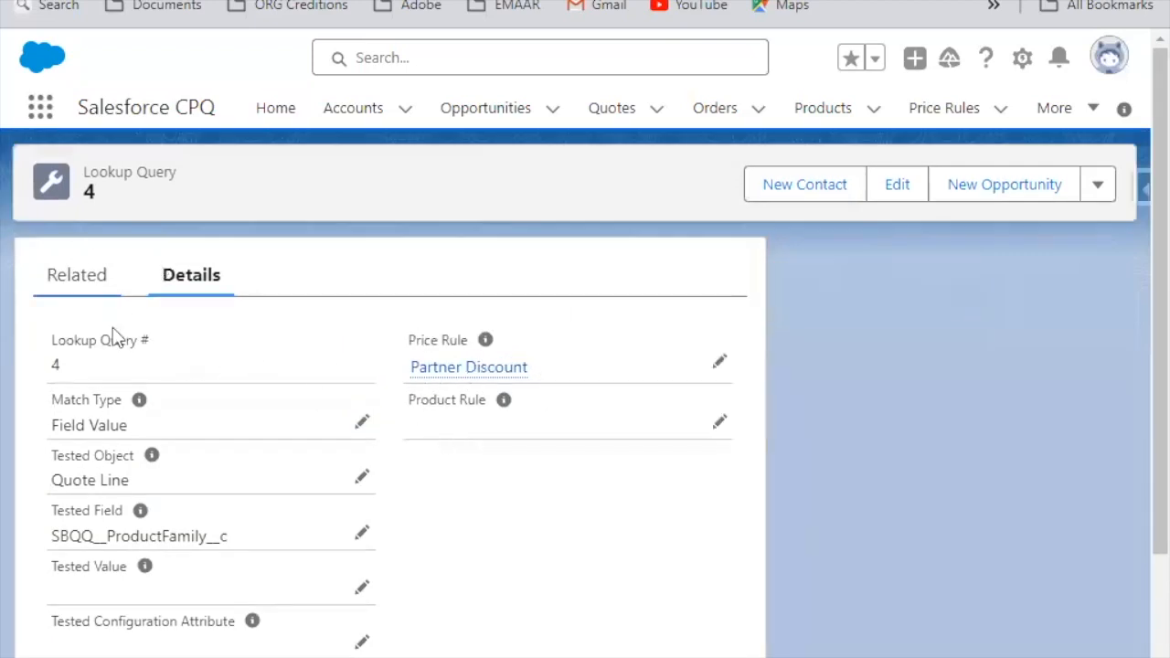
Step: Return to the Partner Discount price rule and open Lookup Query 6 from its full list of lookup queries
click(432, 369)
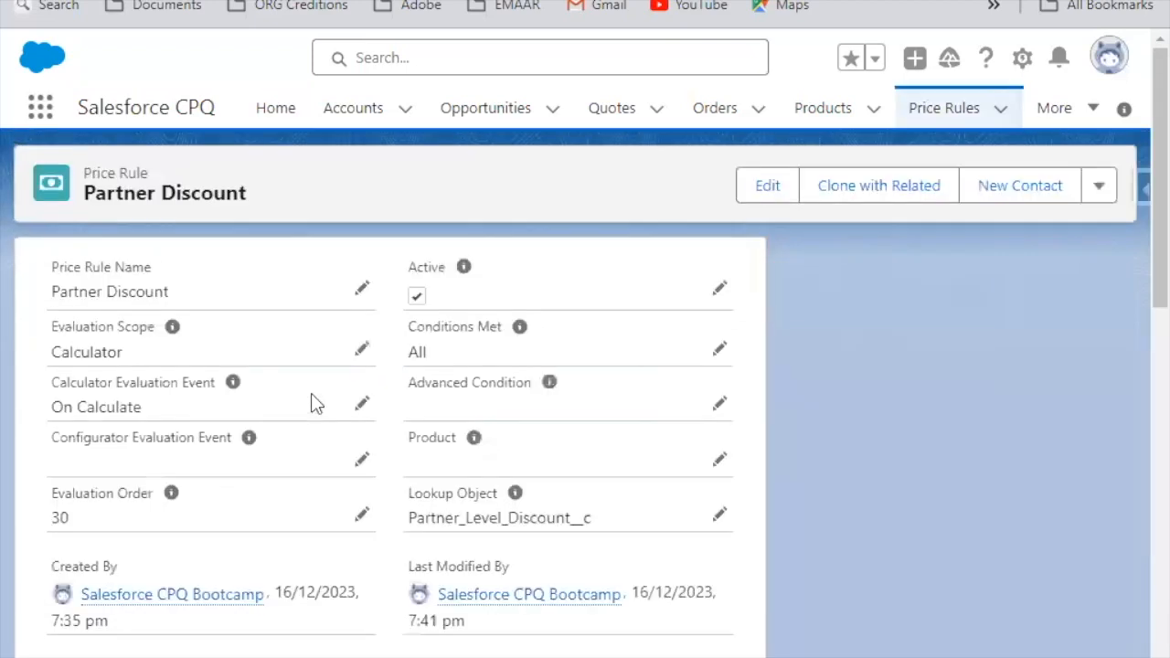
scroll(366, 460, down, 2)
scroll(375, 495, down, 4)
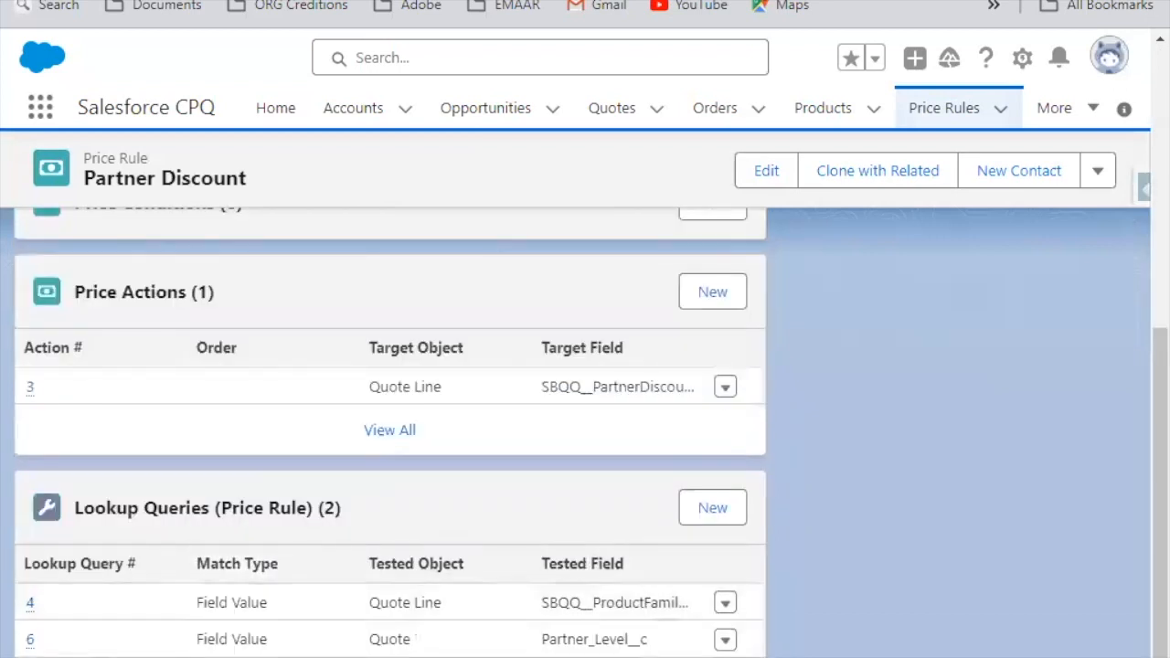
click(389, 656)
click(127, 351)
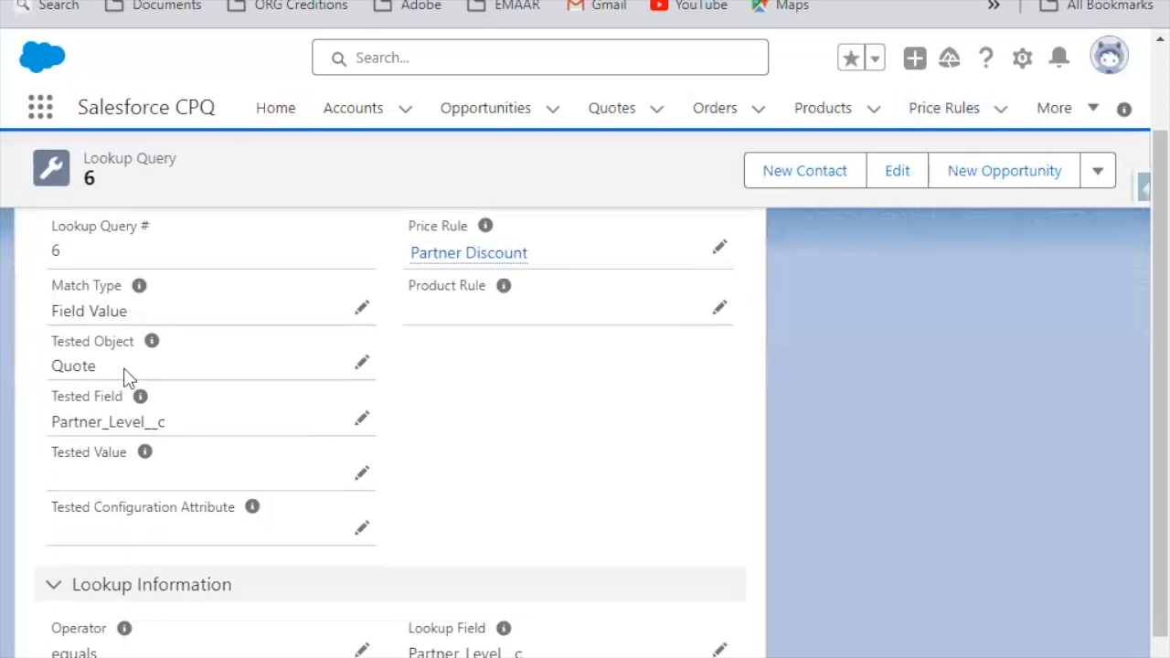
Step: Review Lookup Query 6's tested fields and operator, and view the Lookup Field options without changing them
scroll(540, 454, down, 1)
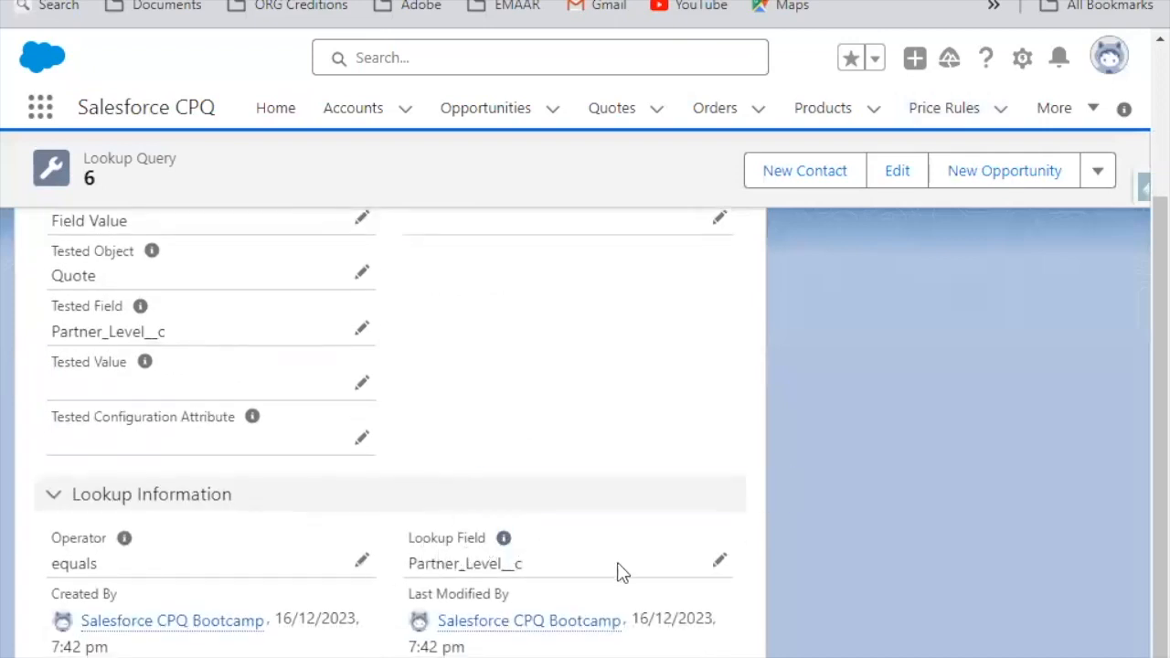
click(721, 561)
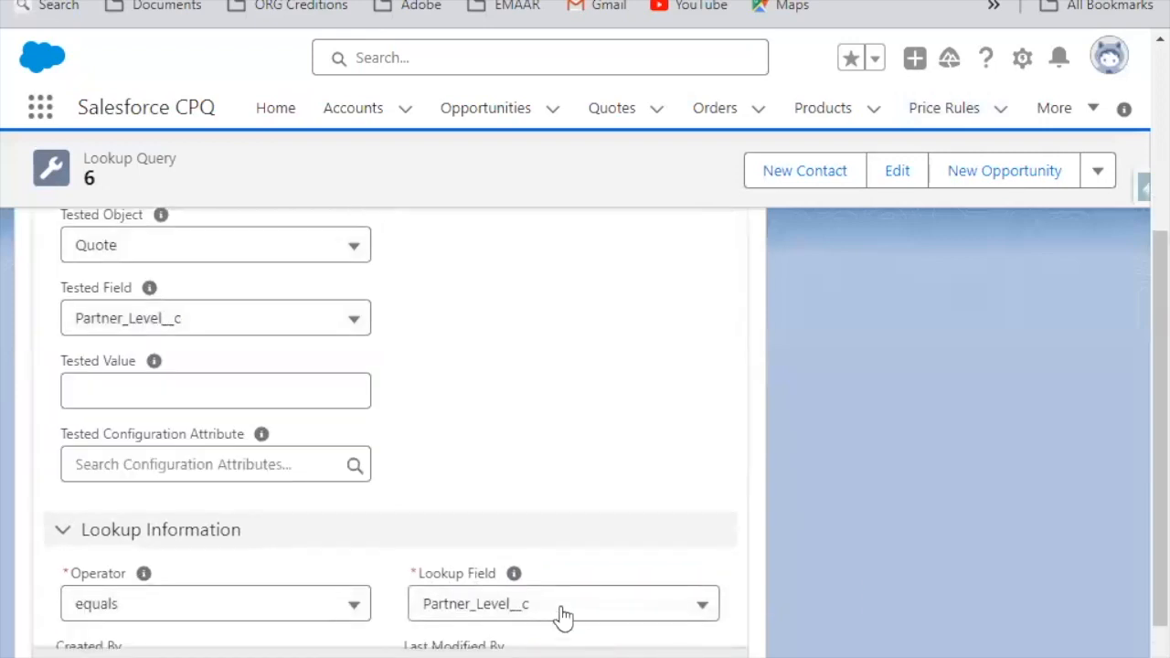
click(561, 614)
scroll(539, 558, down, 1)
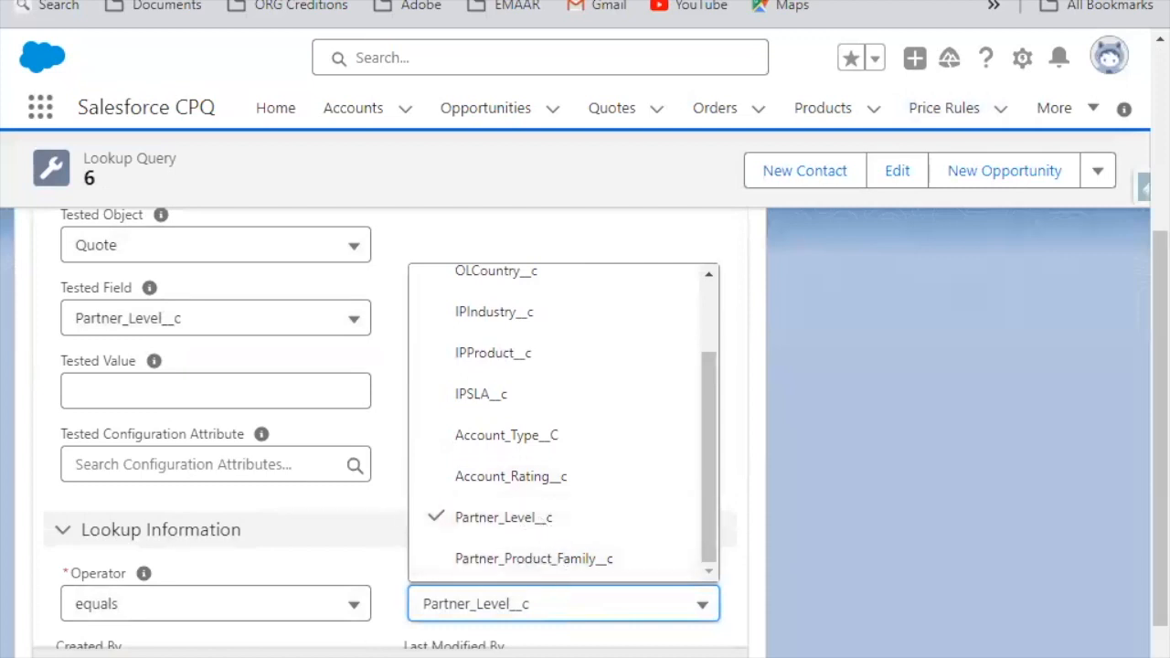
key(Escape)
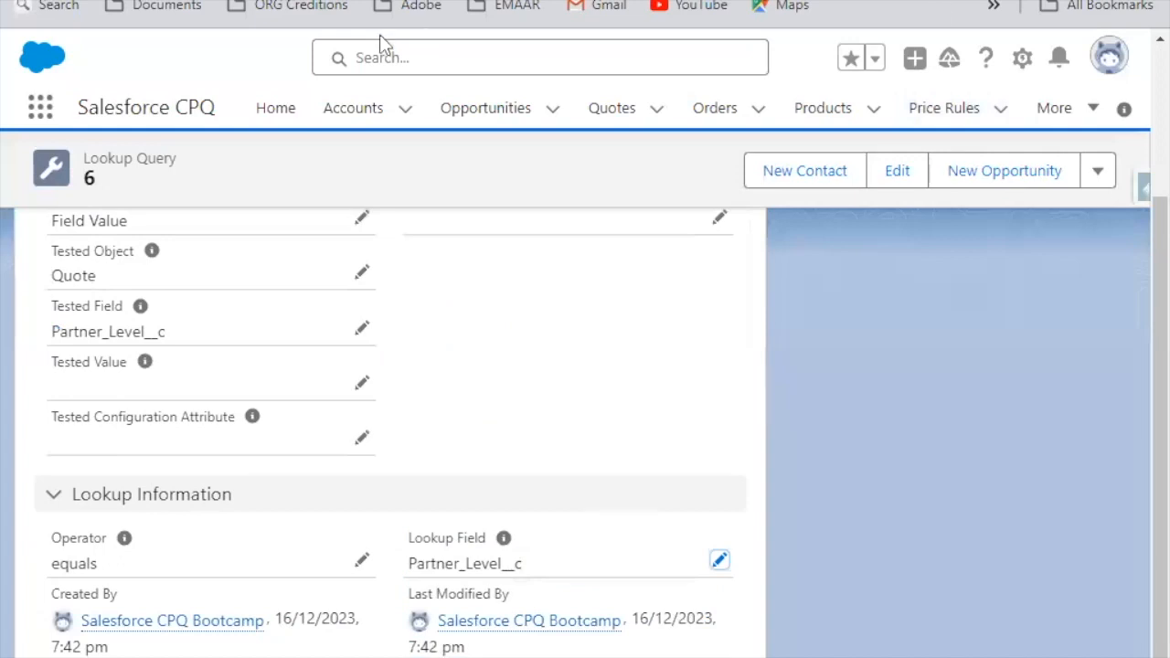
scroll(411, 292, up, 3)
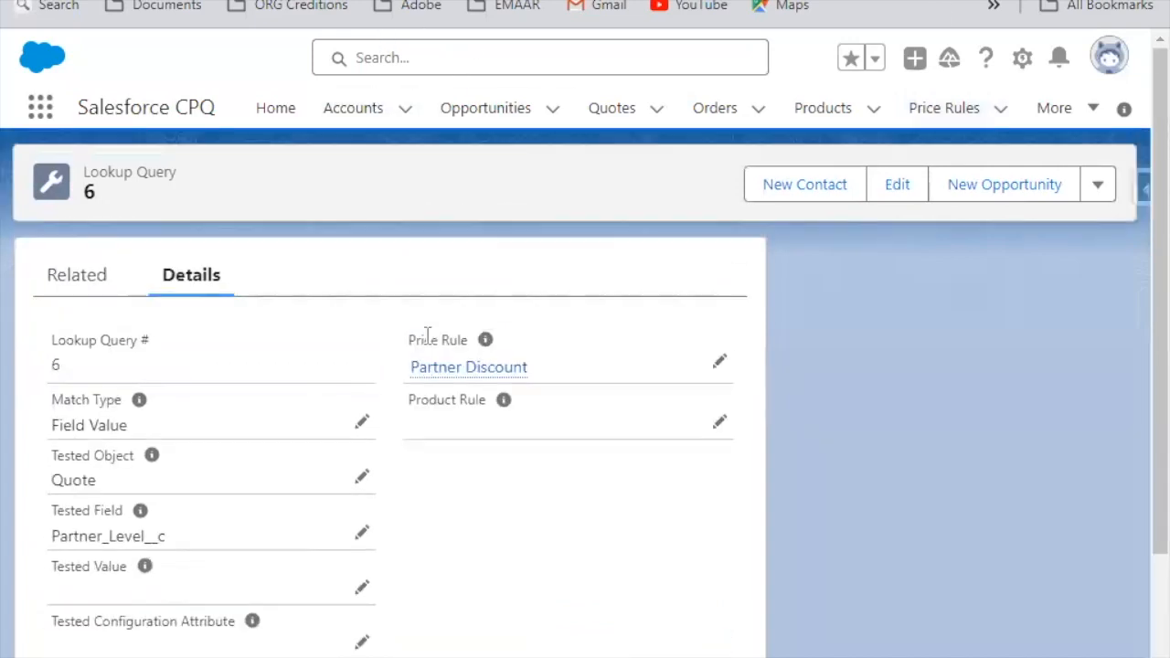
scroll(426, 334, down, 3)
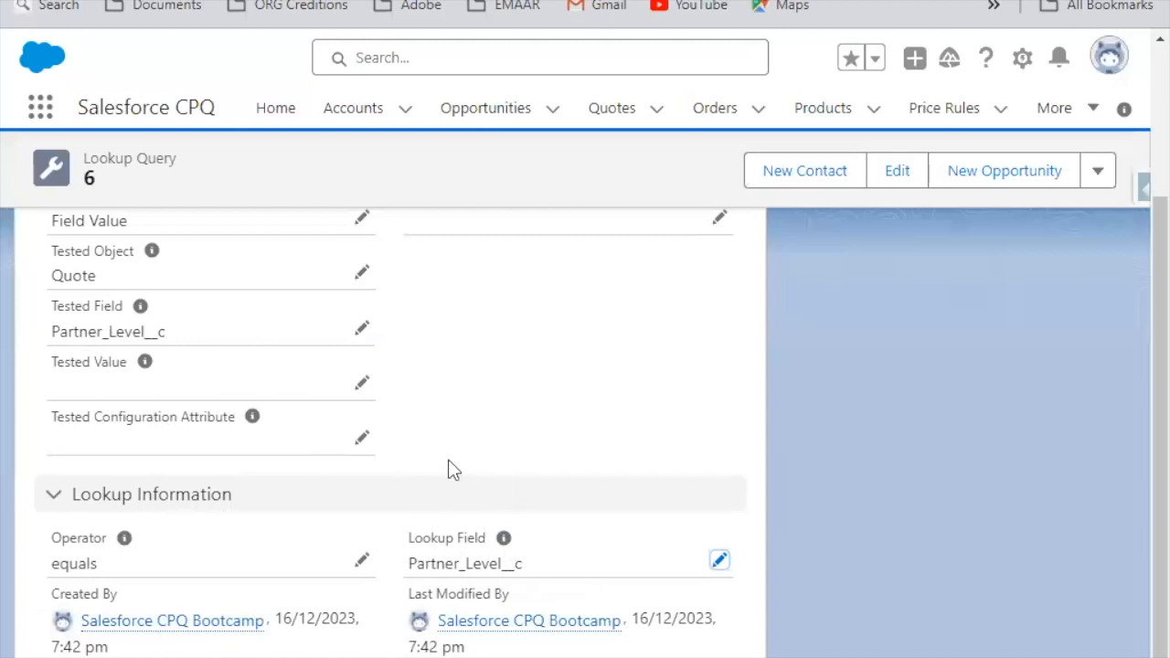
scroll(484, 445, up, 3)
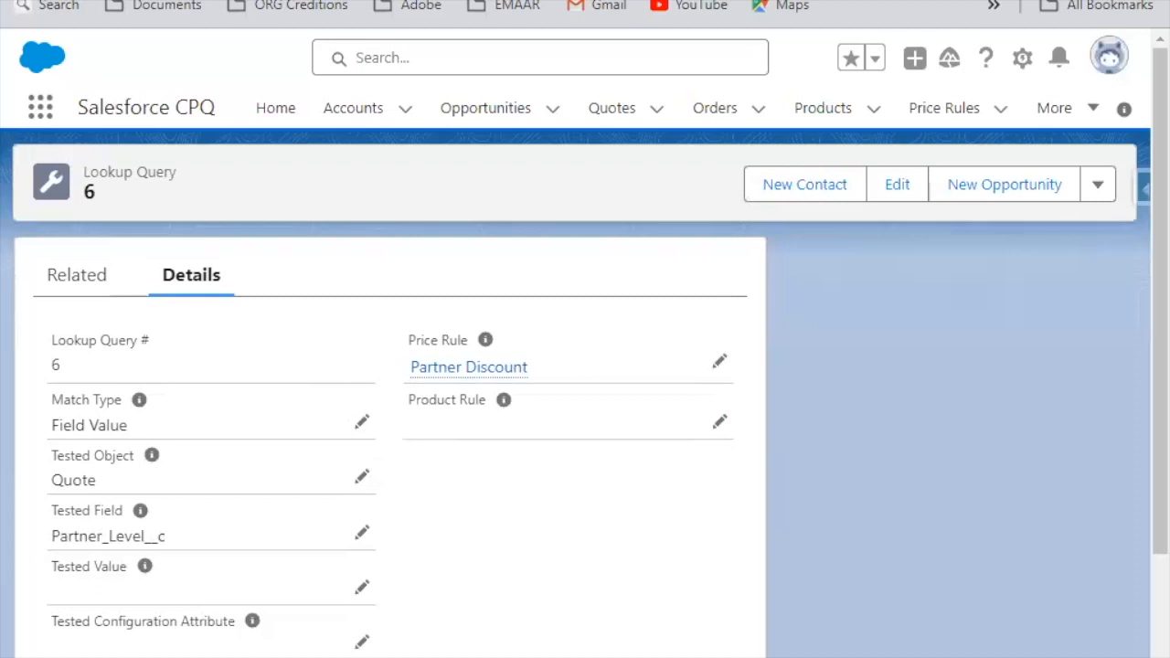
Step: Return to the Partner Discount price rule, open Price Action 3 from its price actions, and review its source settings
key(alt+Left)
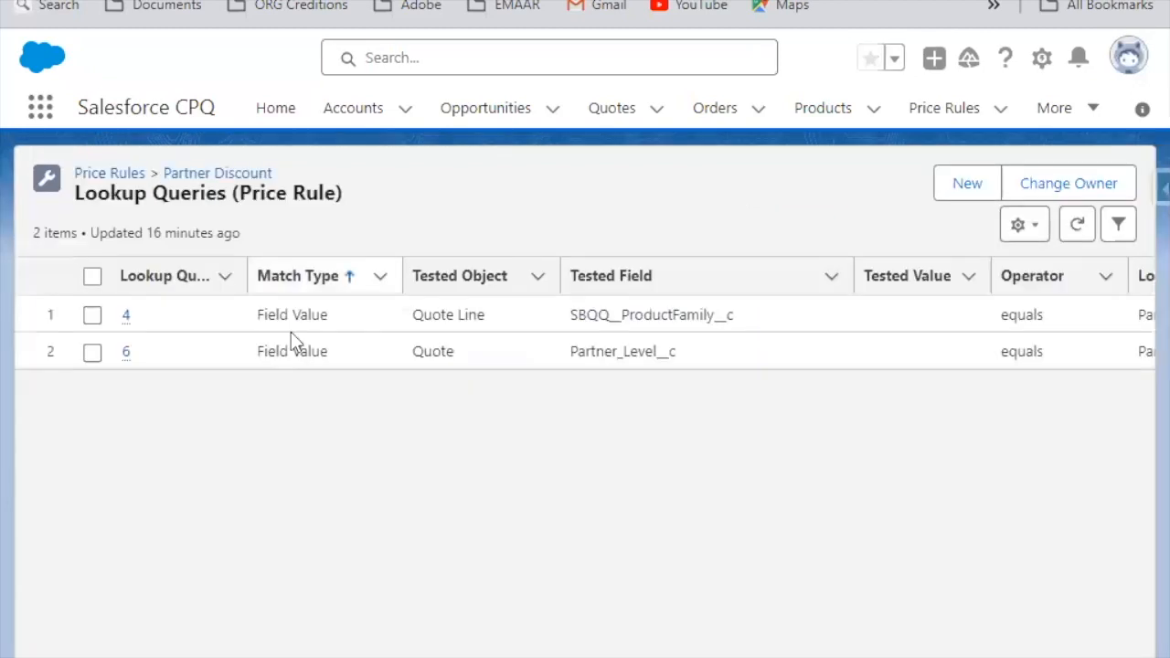
click(201, 177)
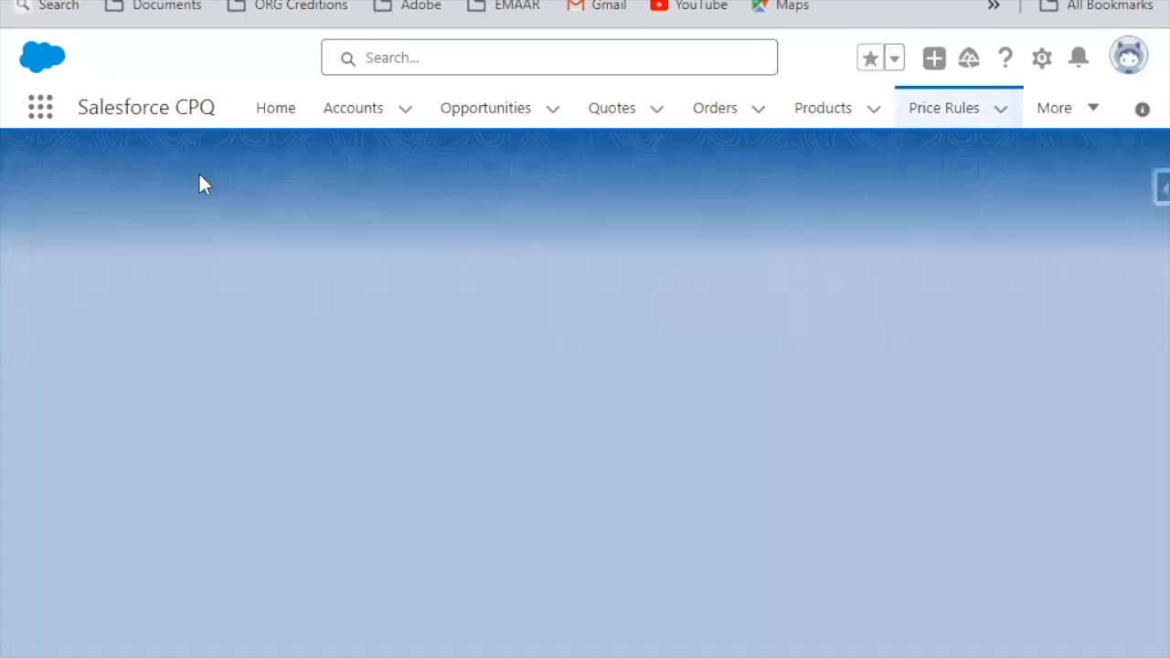
scroll(365, 413, down, 2)
scroll(364, 413, down, 3)
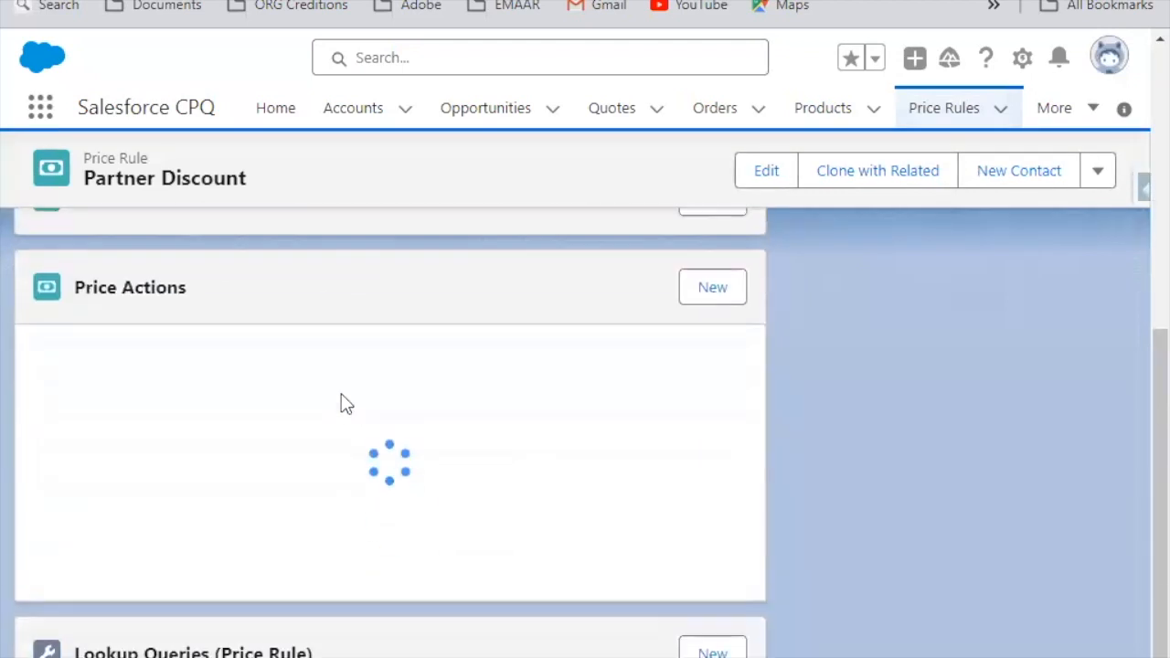
click(165, 491)
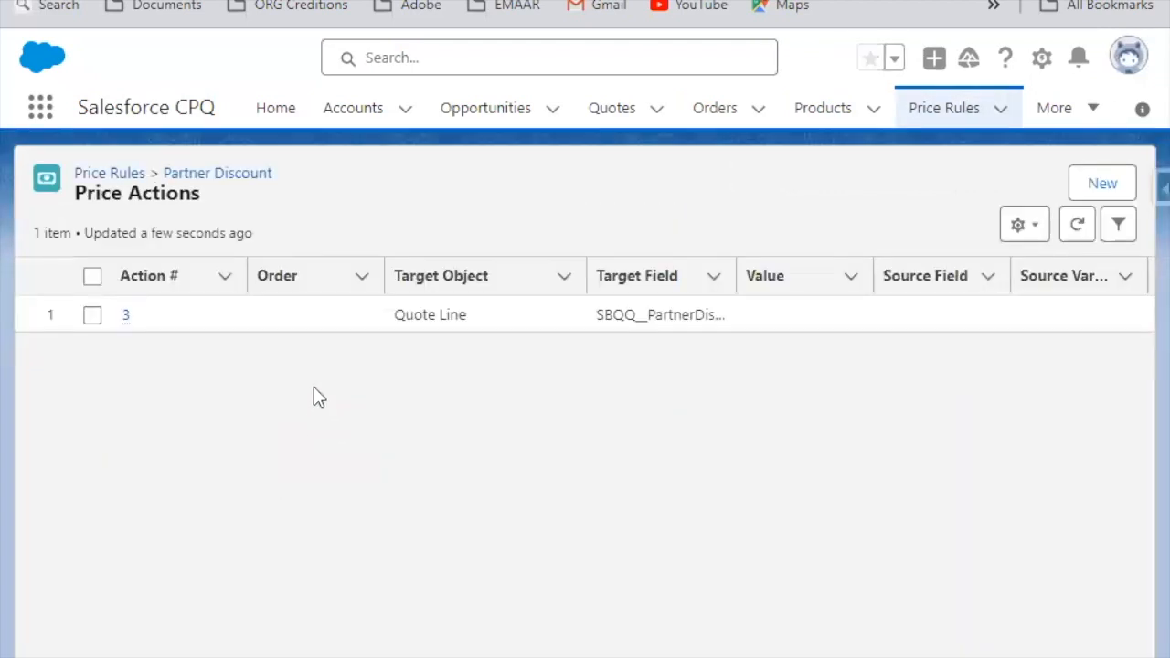
click(124, 314)
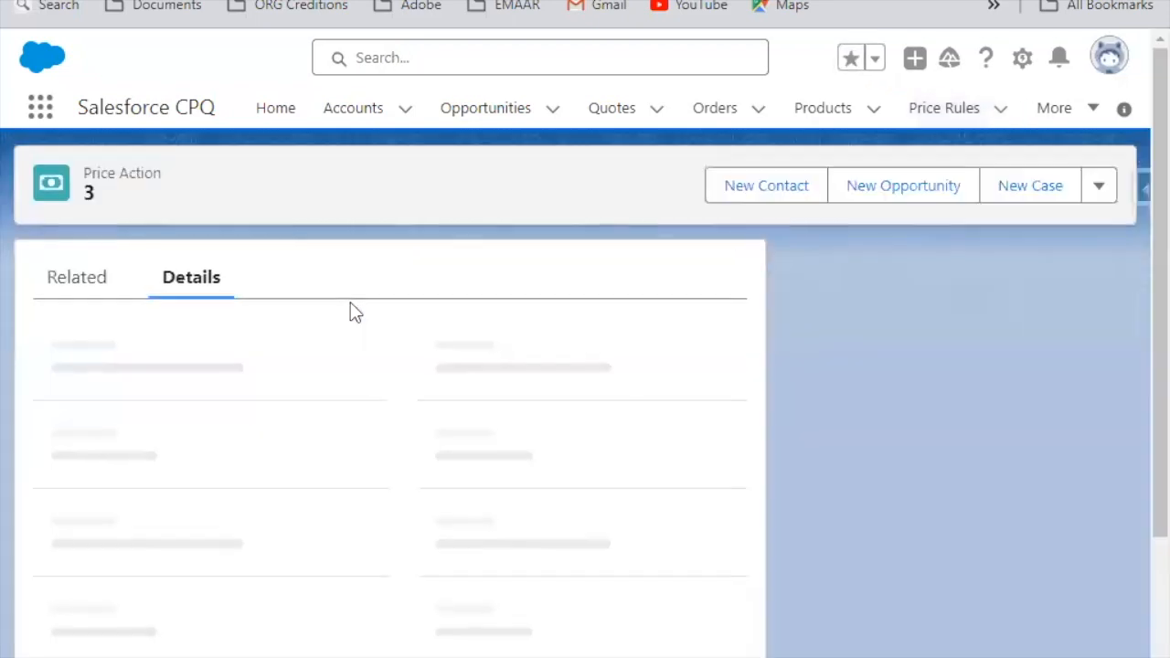
scroll(350, 308, down, 10)
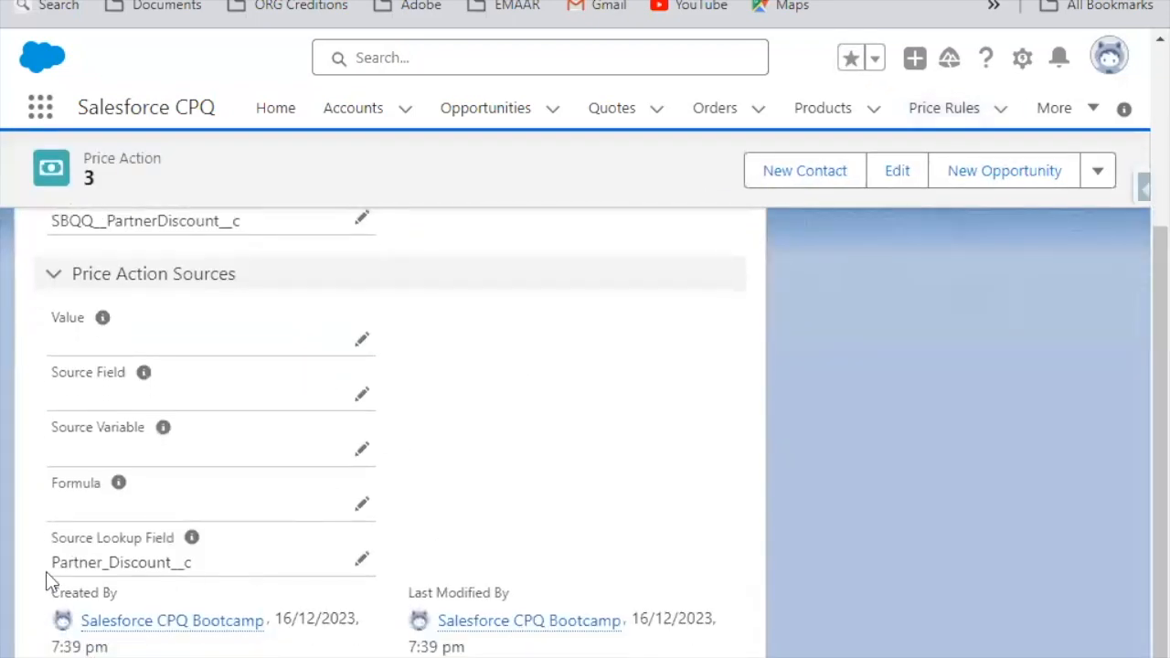
Step: Open Price Action 3's Source Lookup Field for editing, compare it with the Partner Level Discounts records, and cancel the edit
double_click(87, 562)
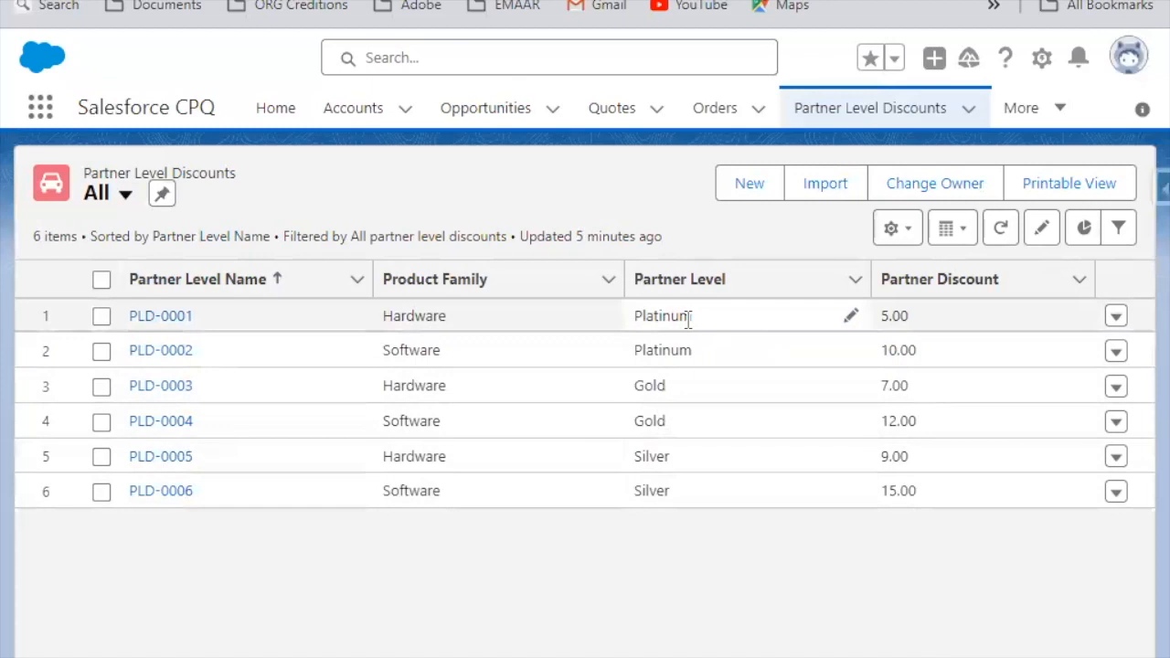
drag(953, 322, 845, 303)
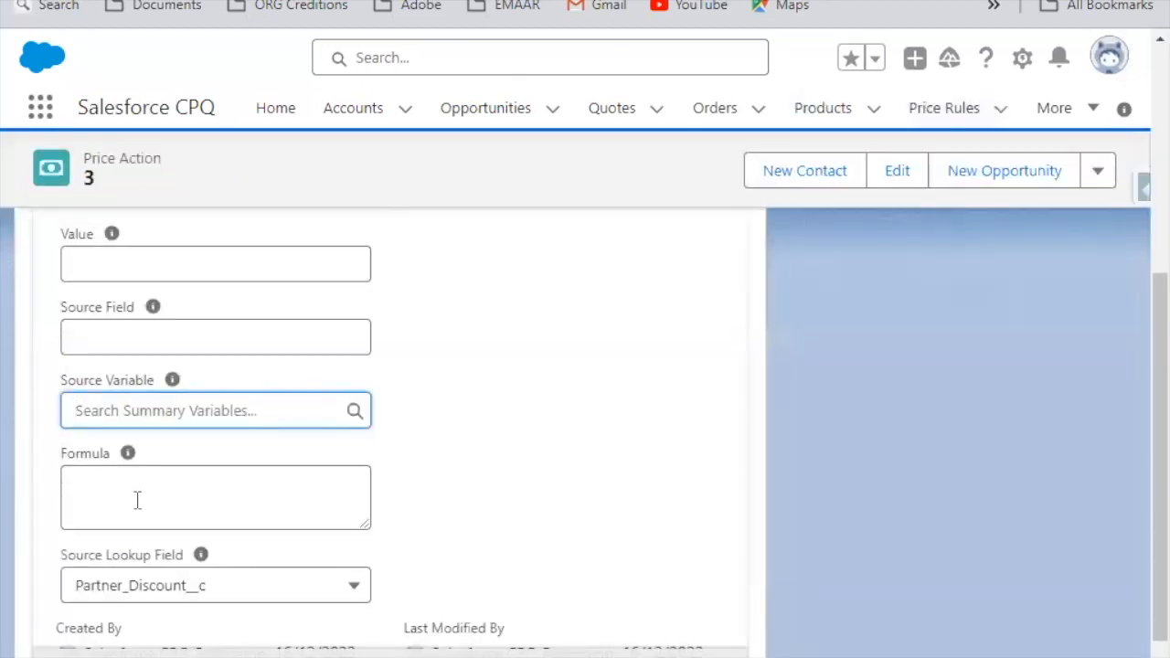
scroll(193, 553, down, 2)
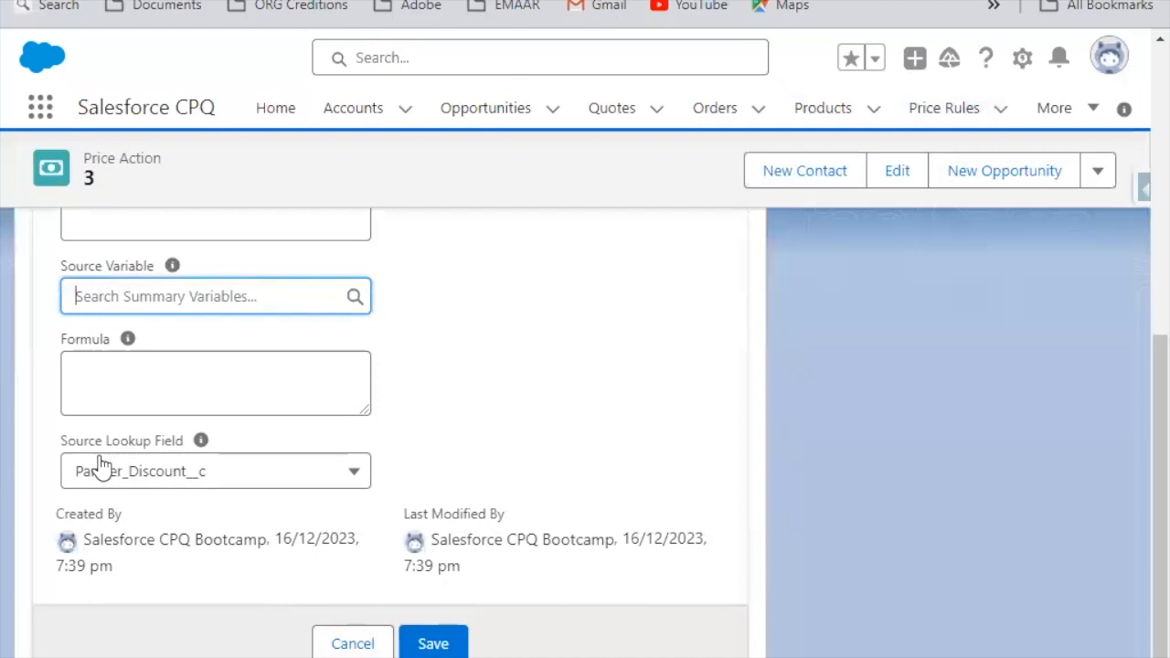
click(354, 644)
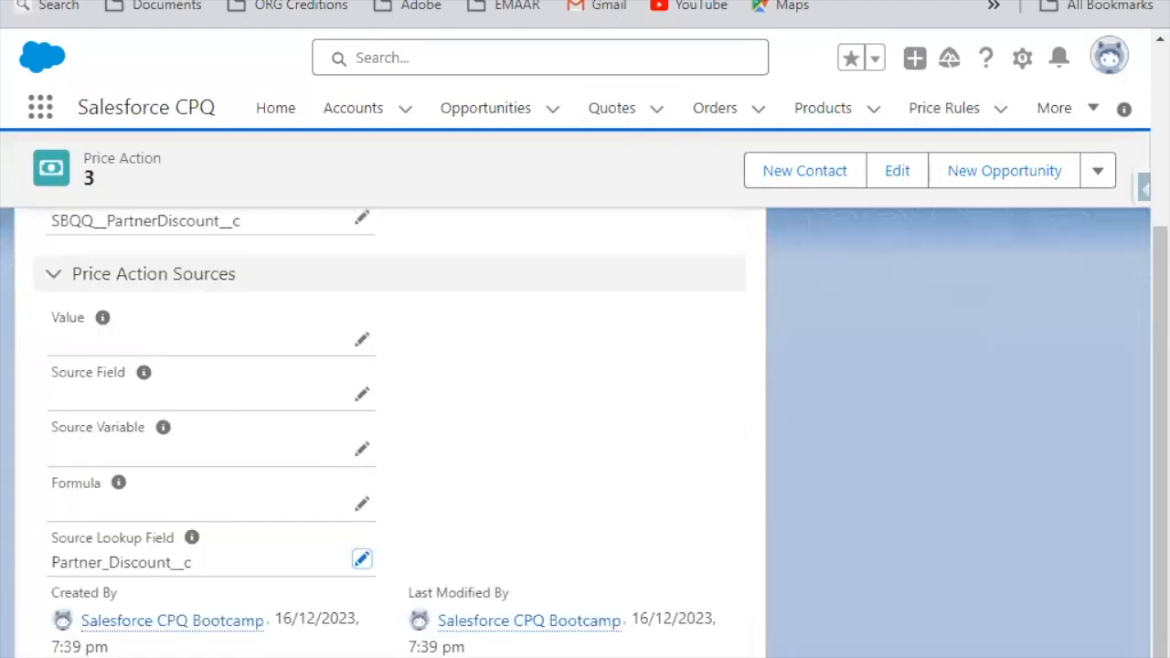
Step: Open the Price Action object in Setup, filter its fields by Source, and examine the Source Lookup Field's picklist values
click(1019, 58)
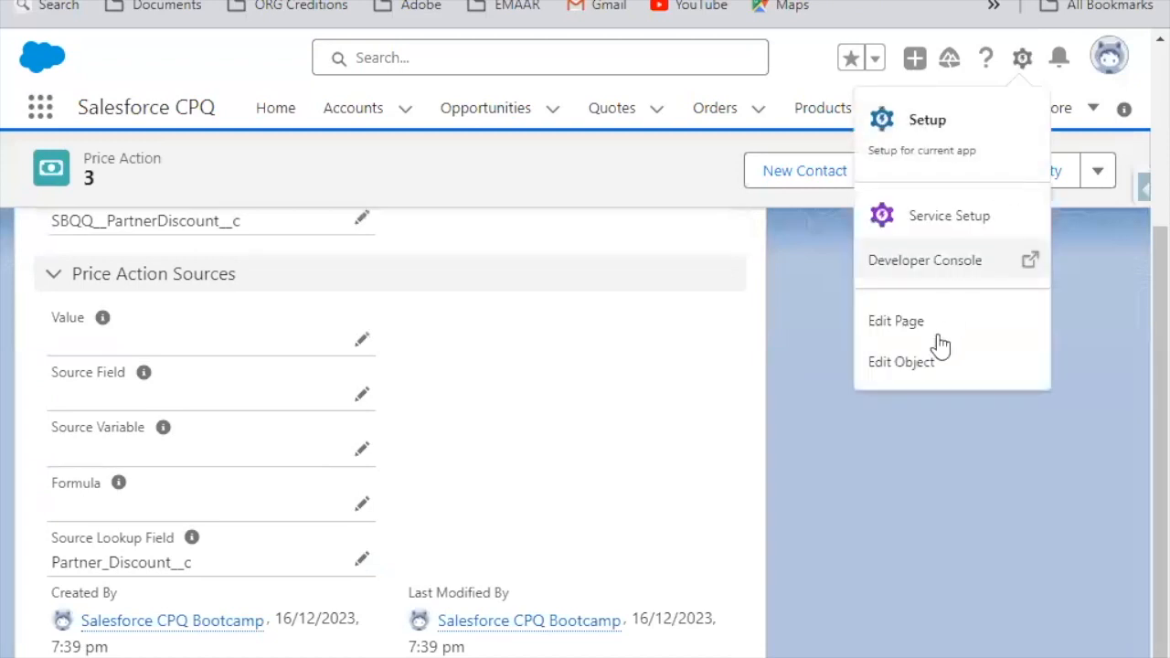
click(934, 364)
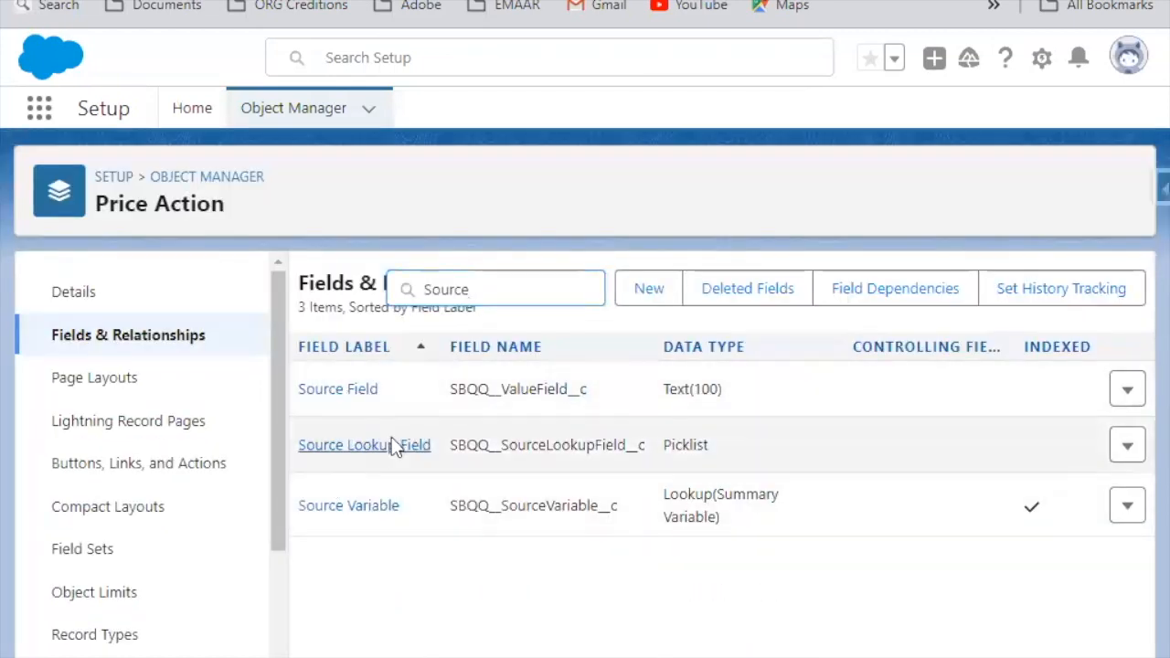
click(392, 445)
scroll(546, 567, down, 10)
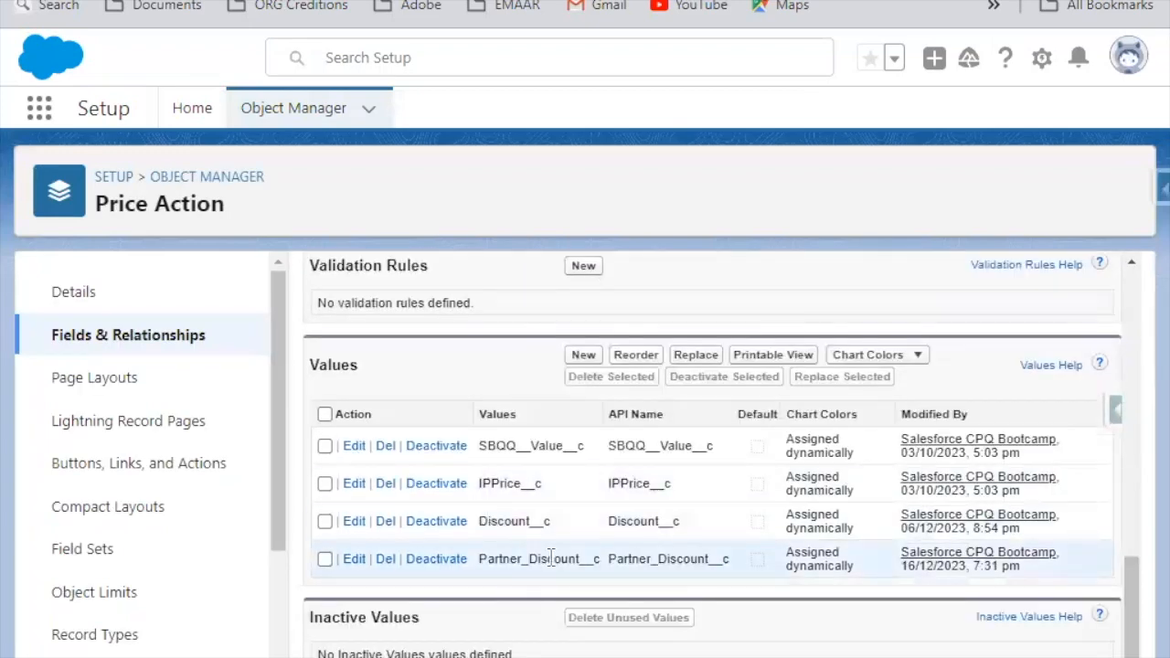
double_click(551, 558)
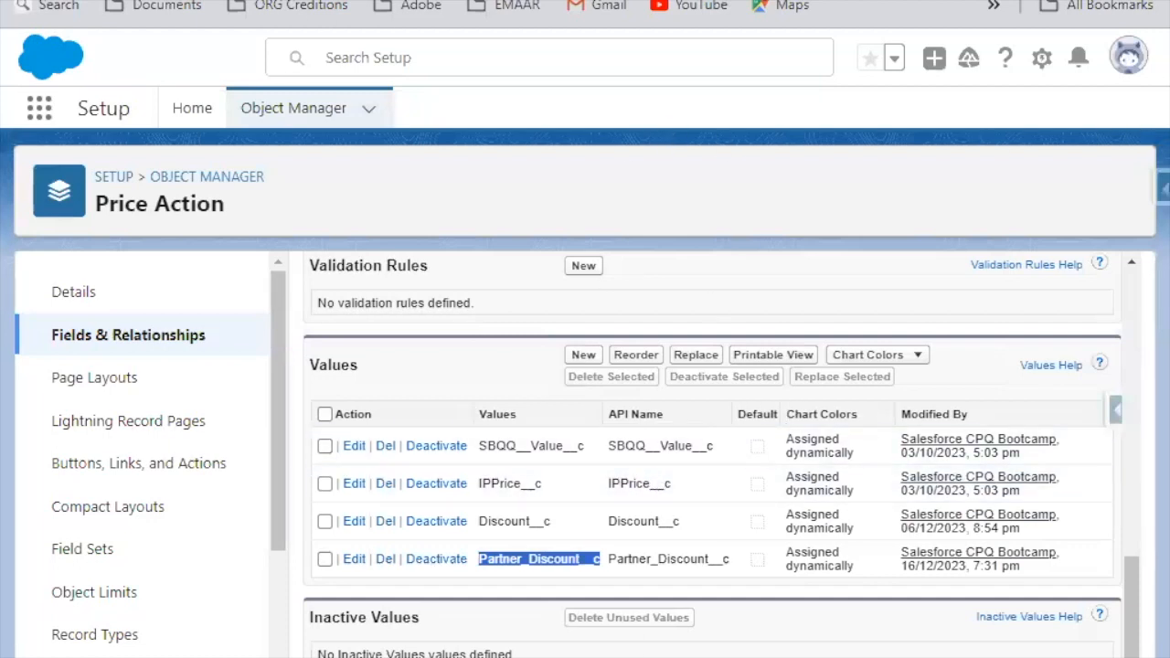
Step: Switch to the Excel discount sheet and review the partner level, product family and discount values in the Platinum and Gold rows
click(100, 2)
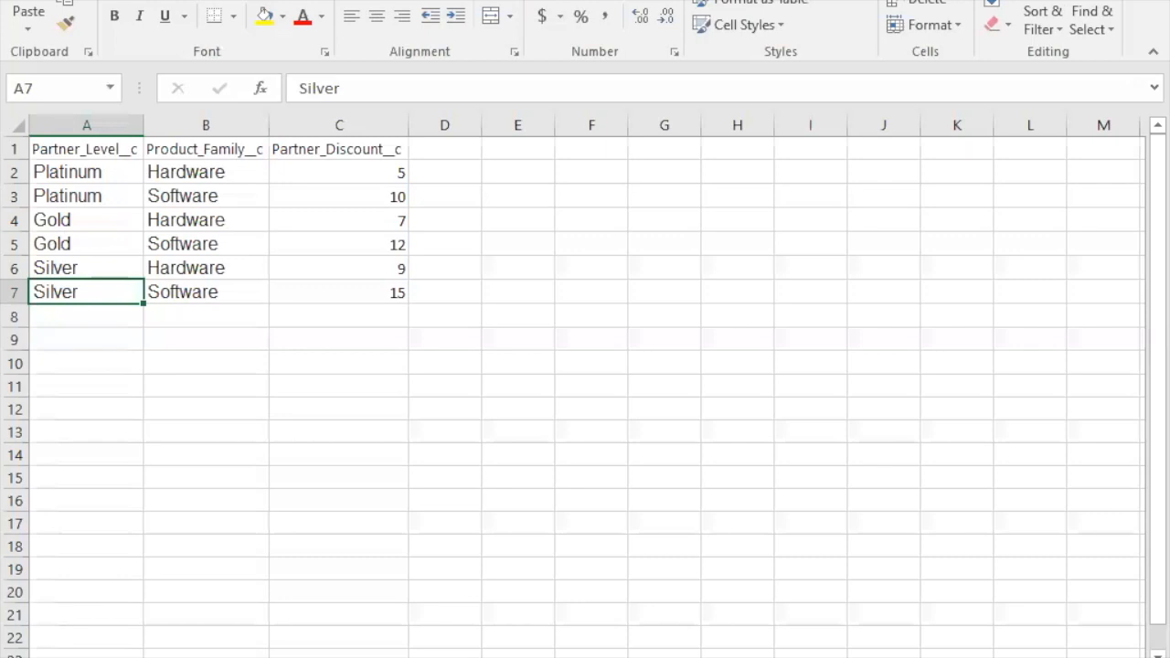
click(87, 174)
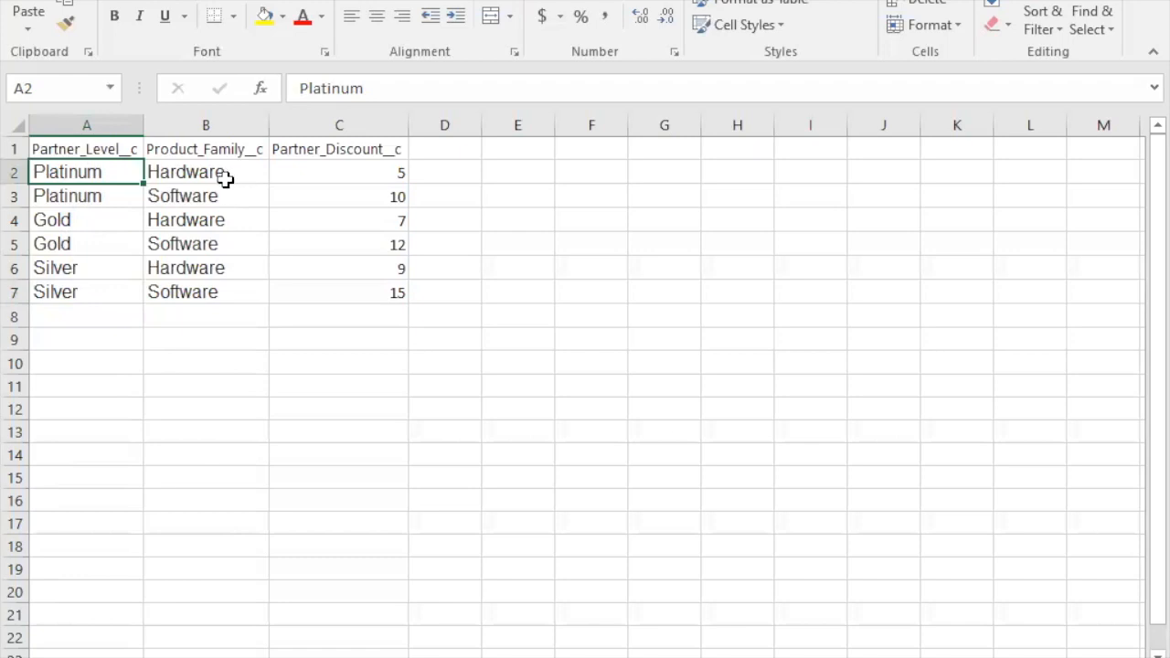
click(402, 178)
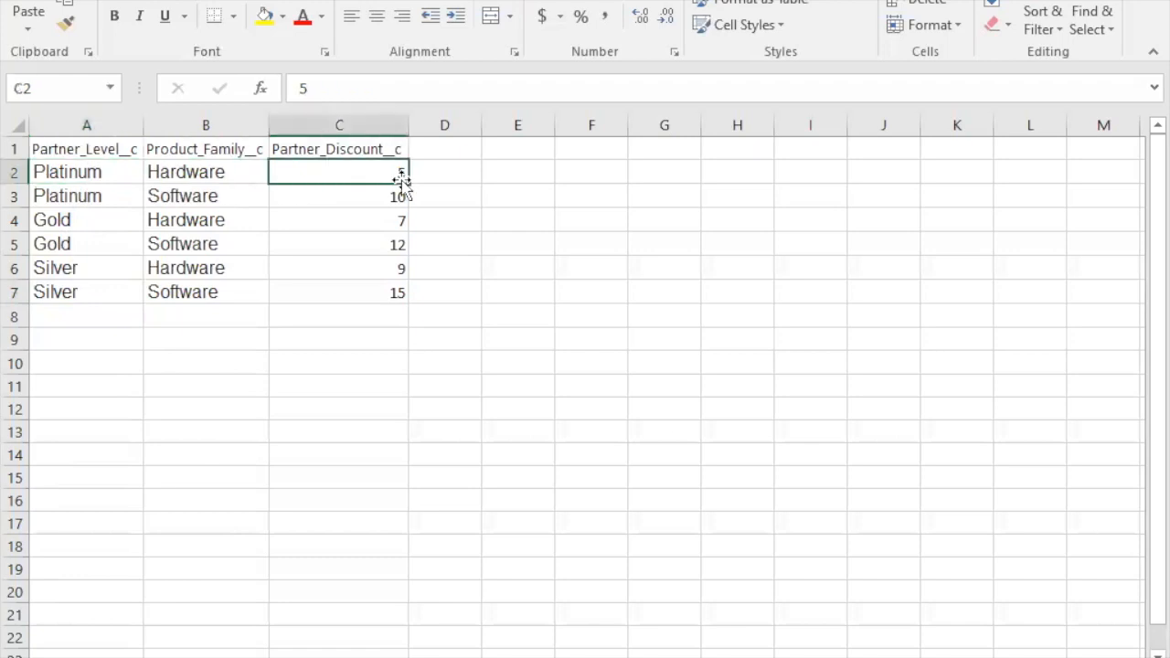
click(117, 217)
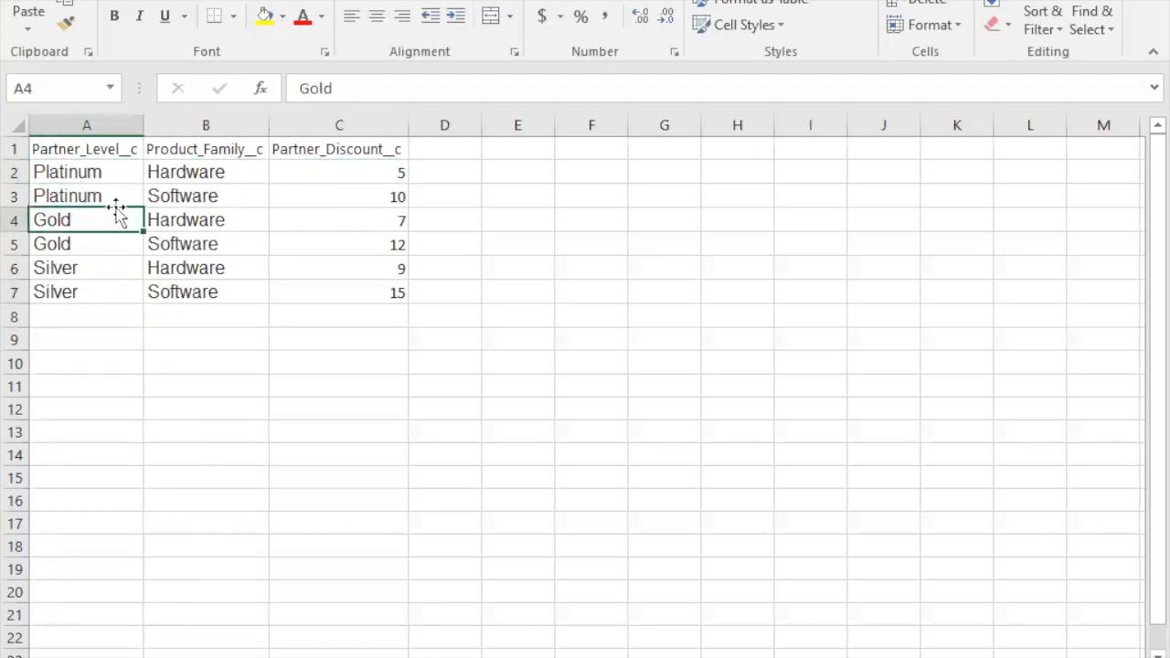
click(253, 194)
click(359, 192)
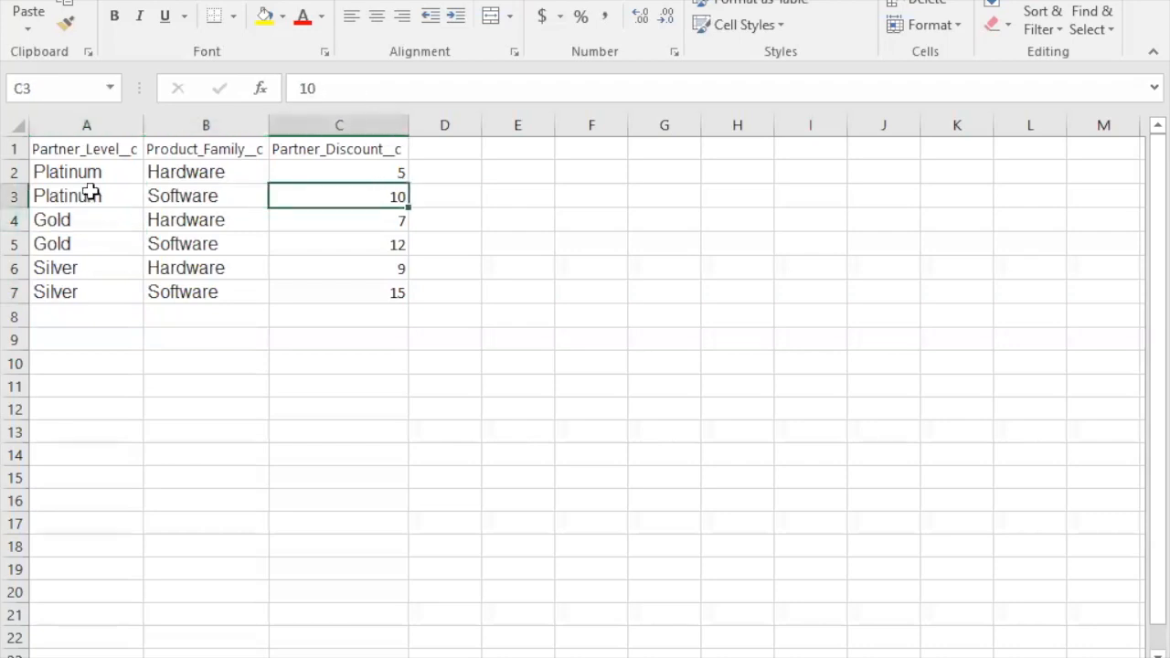
click(52, 220)
click(187, 222)
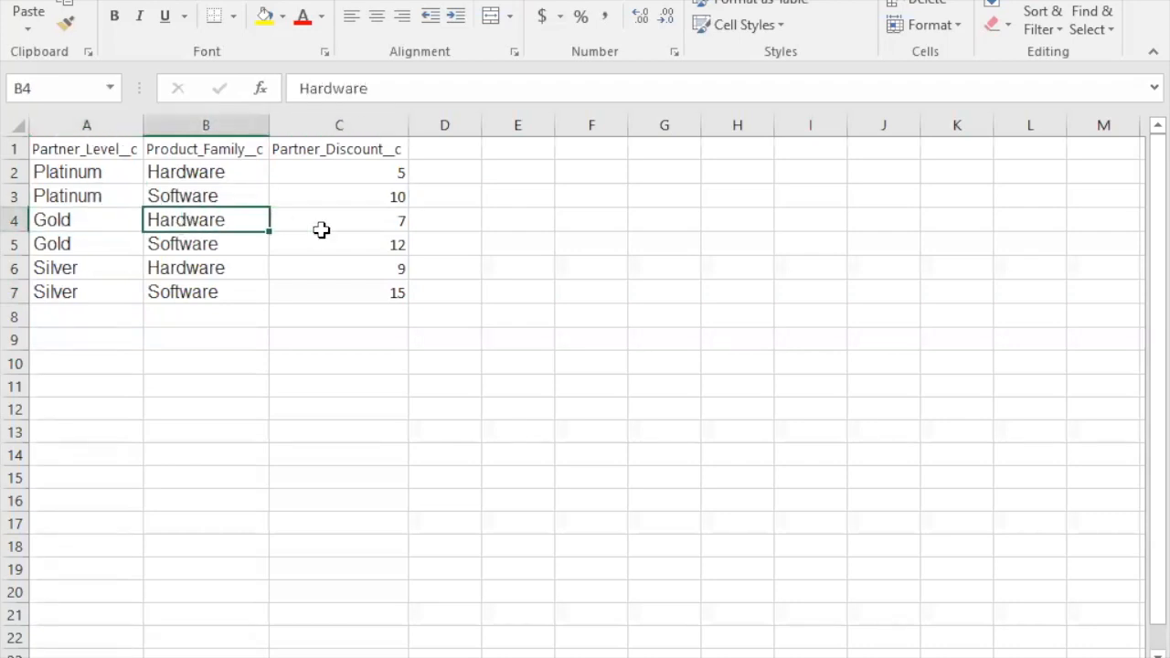
click(367, 219)
click(77, 199)
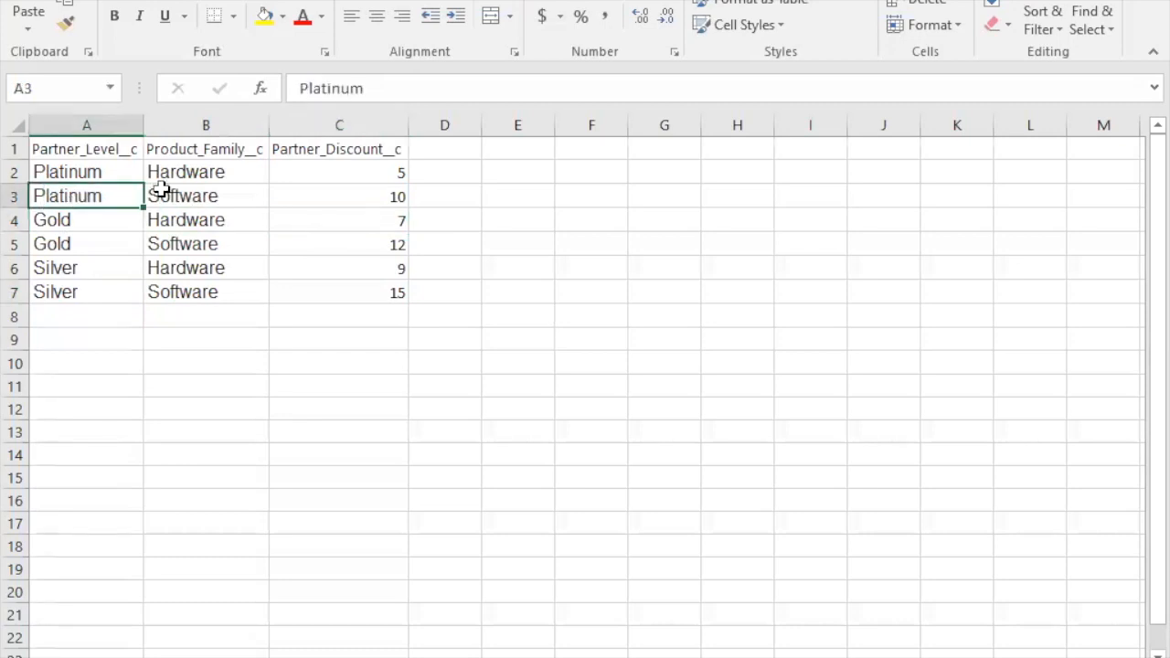
click(108, 169)
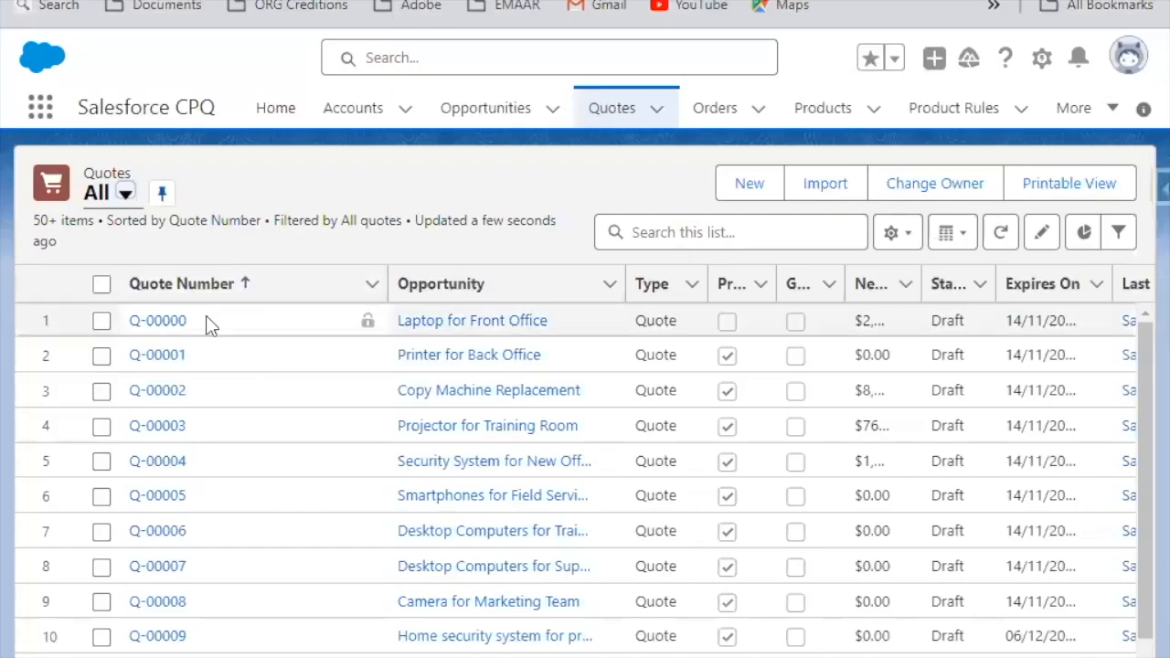
Step: Open the Copy Machine Replacement quote in Salesforce, set its Partner Level to Platinum, and save the record
click(157, 392)
scroll(110, 366, down, 5)
drag(53, 341, 152, 344)
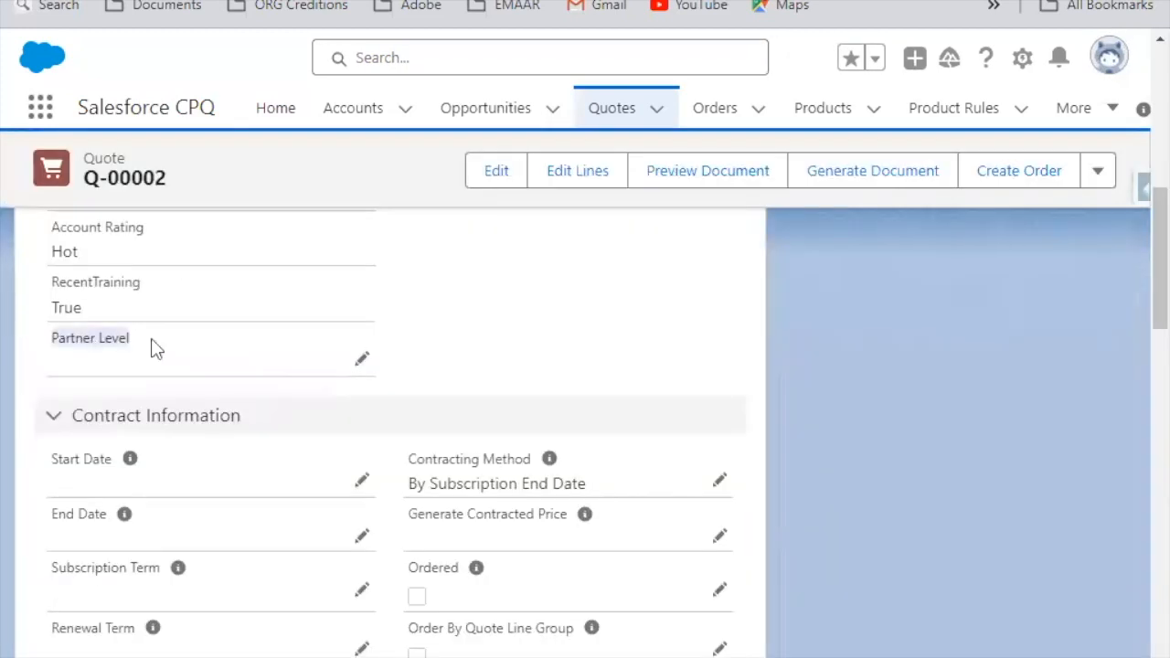
click(362, 358)
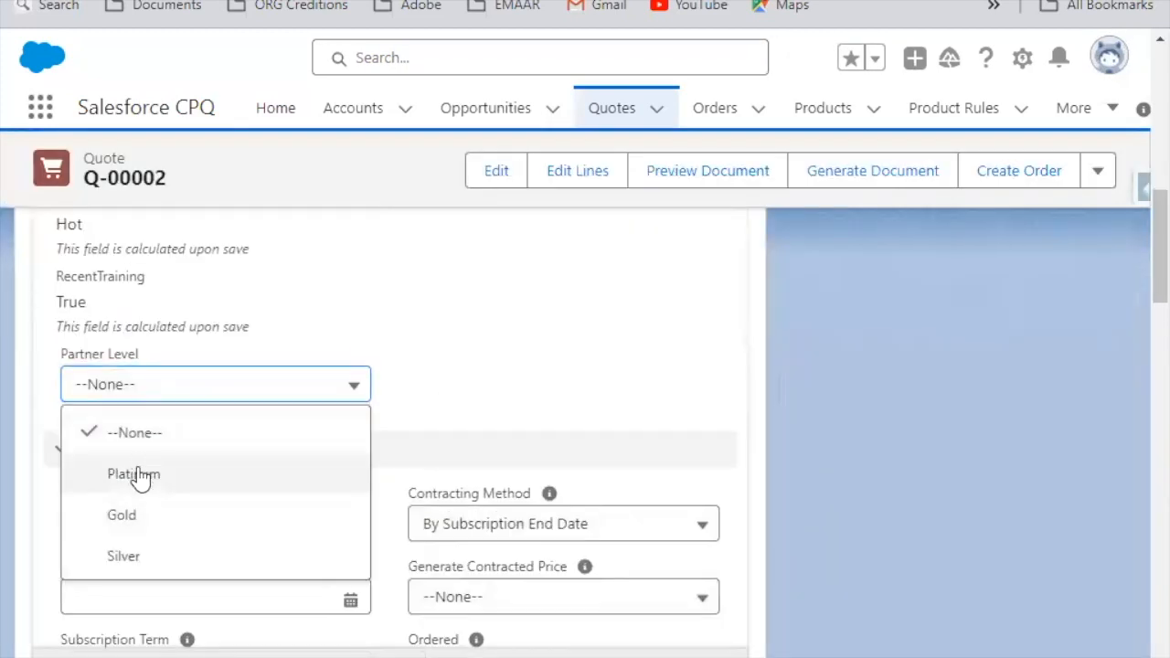
click(139, 473)
key(ctrl+s)
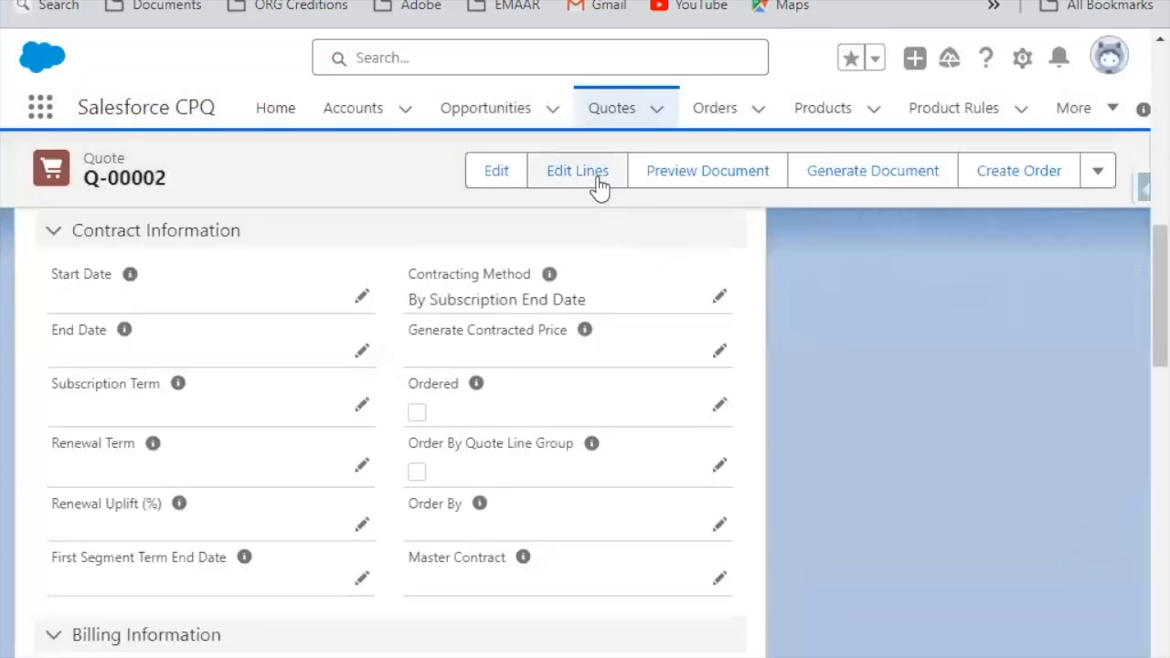
Step: Open the quote's line editor and delete both existing 10kWh Battery lines
click(590, 183)
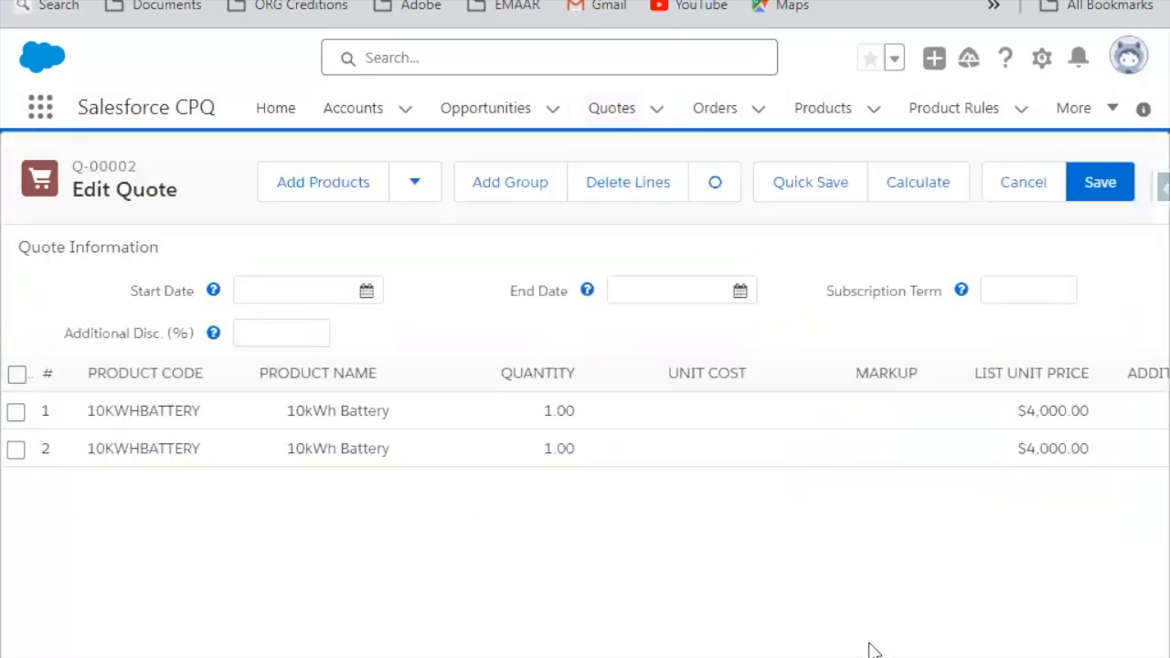
scroll(1111, 559, right, 5)
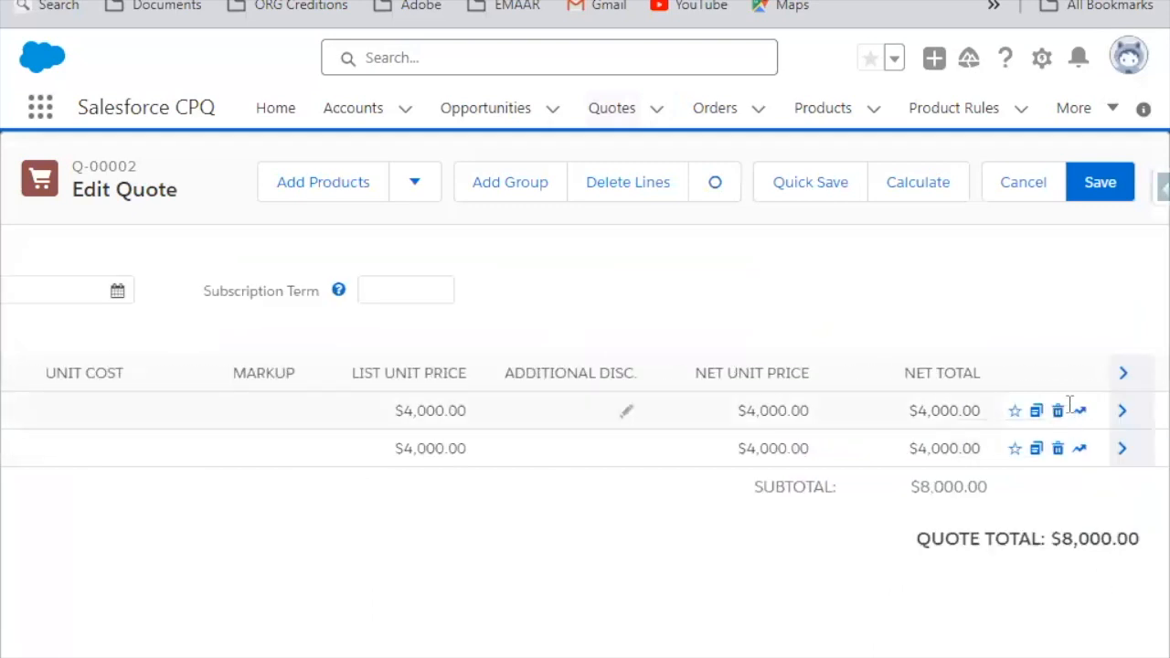
click(1058, 420)
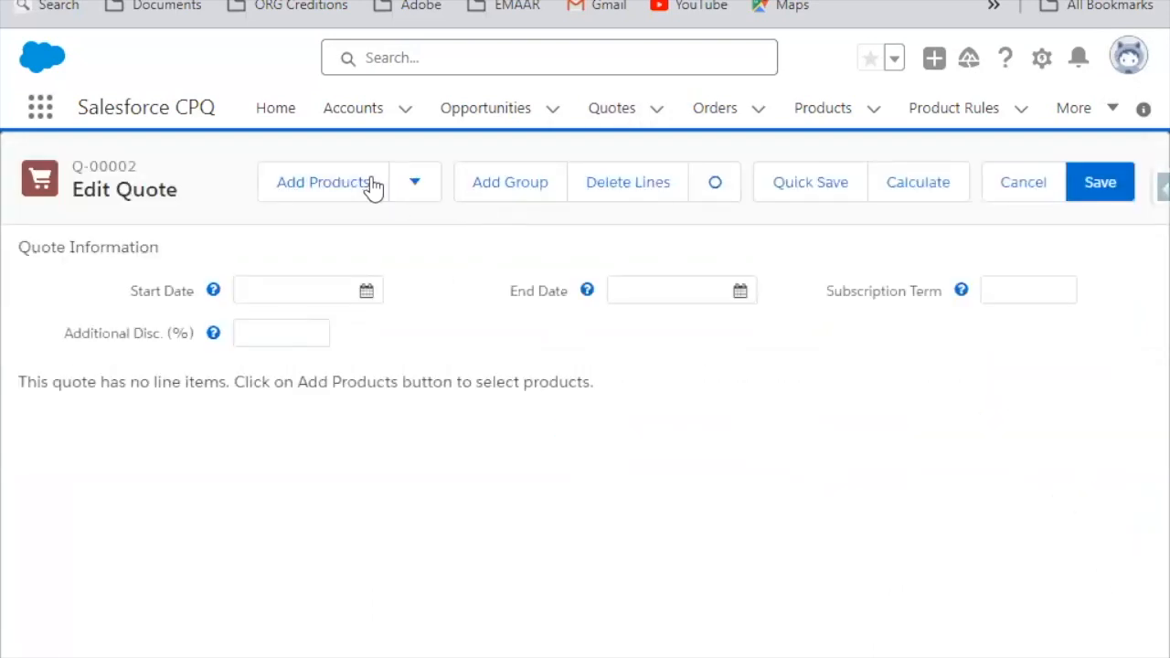
Step: Add 10kWh Battery, 4K Video Camera, Cloud Storage 1GB and Creativity Suite License to the quote
click(366, 188)
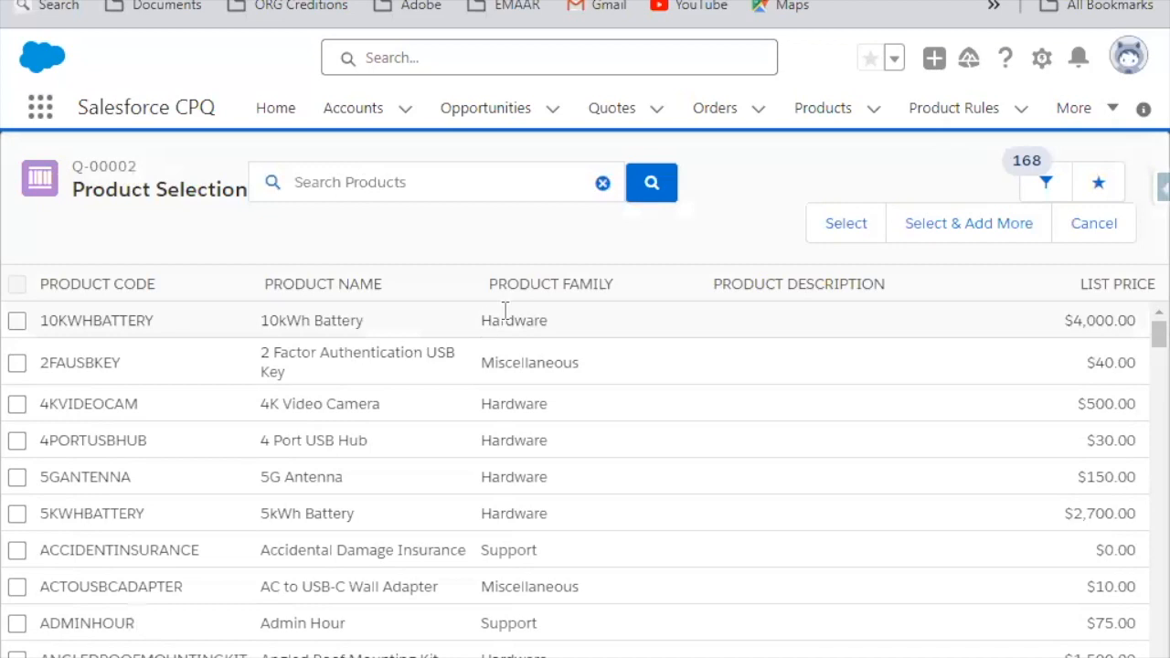
click(18, 321)
click(17, 404)
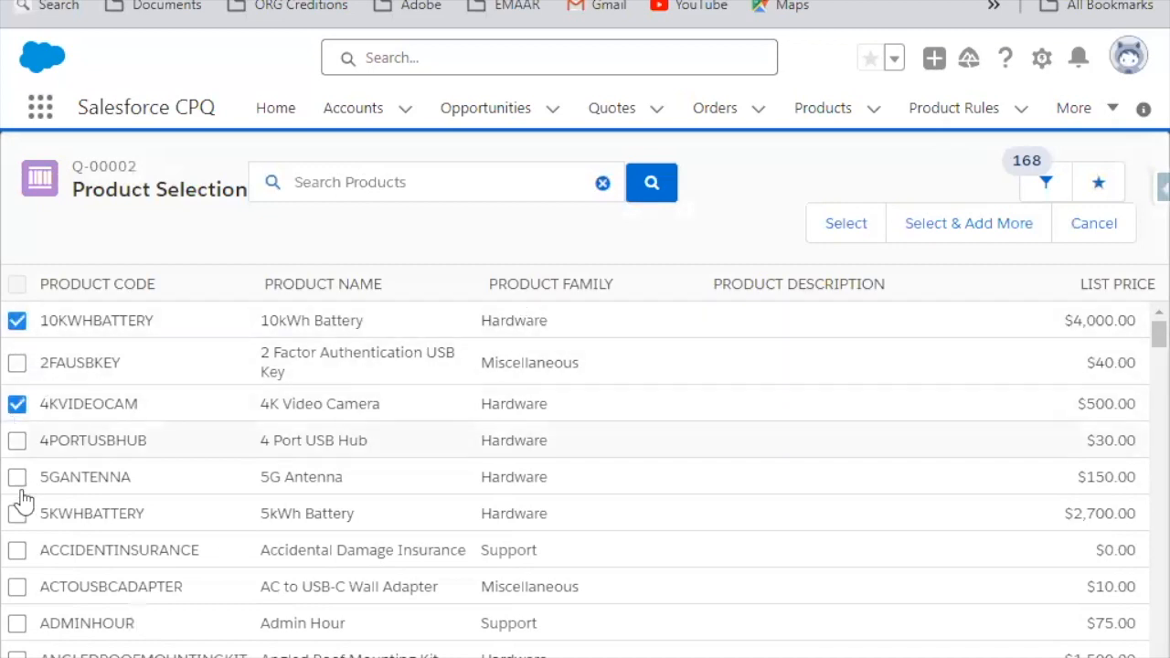
scroll(55, 544, down, 5)
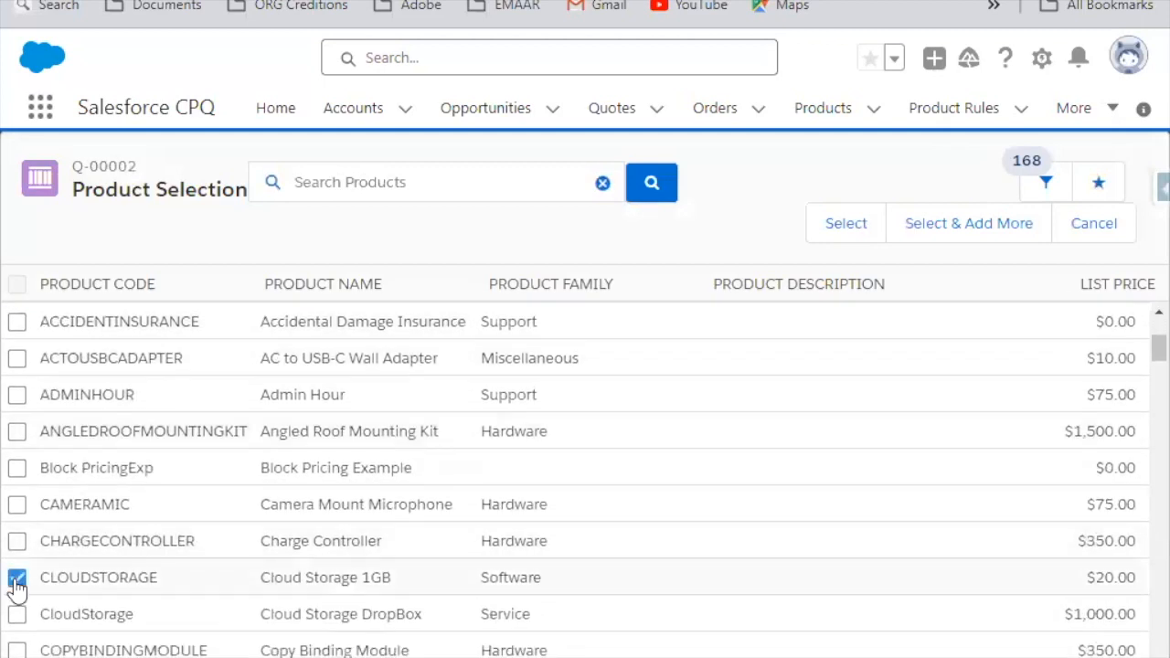
scroll(323, 580, down, 10)
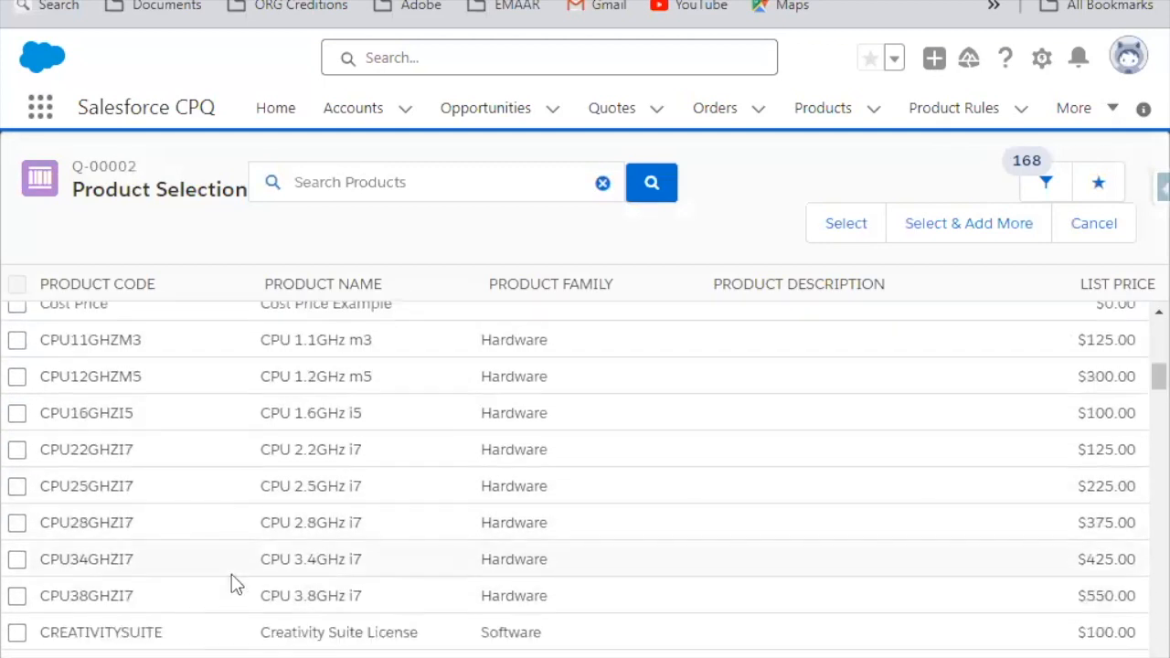
scroll(236, 583, down, 3)
click(17, 518)
click(842, 239)
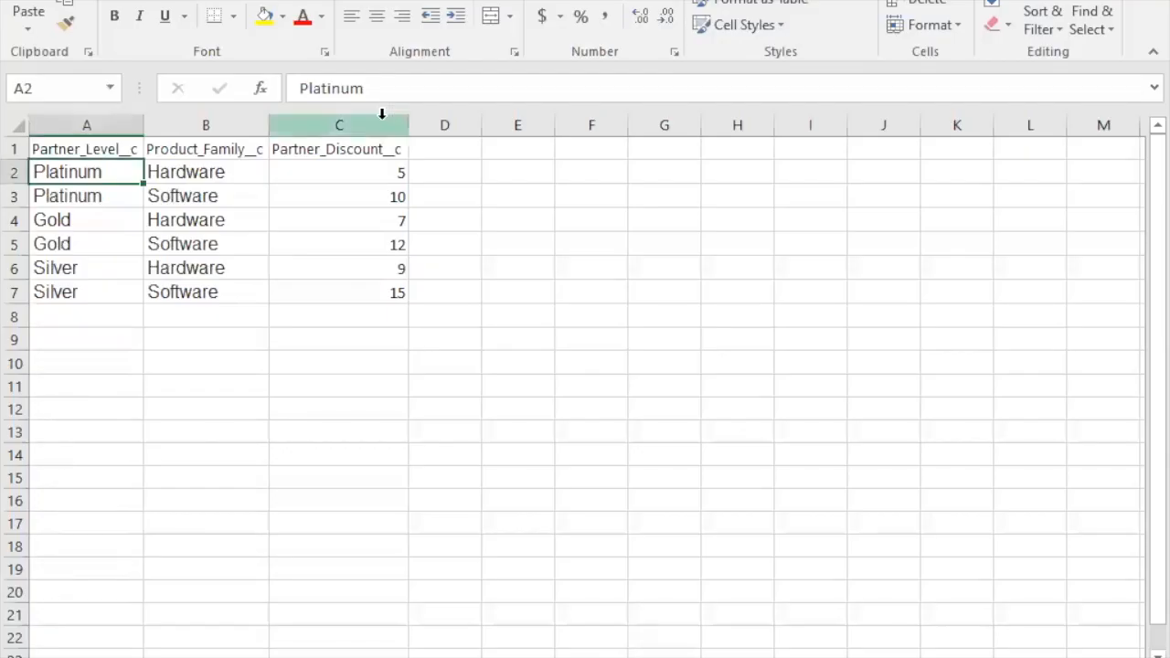
Step: Check the Platinum partner discounts for the Hardware and Software families in the Excel sheet
click(193, 172)
click(57, 171)
click(173, 166)
click(374, 172)
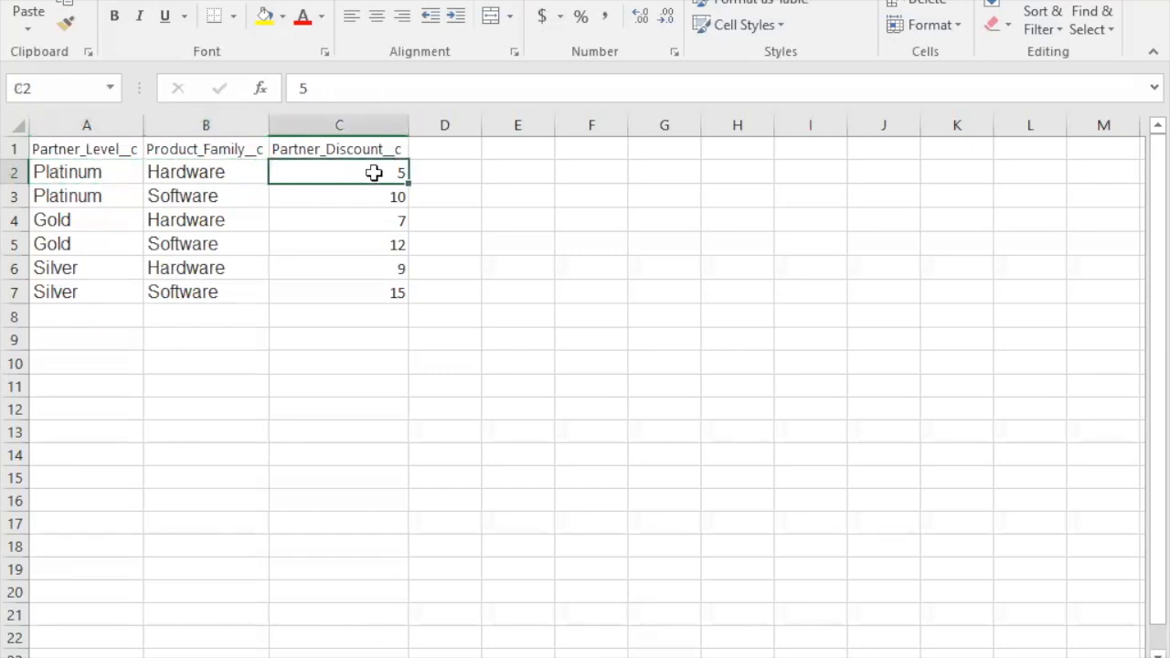
click(83, 194)
click(176, 195)
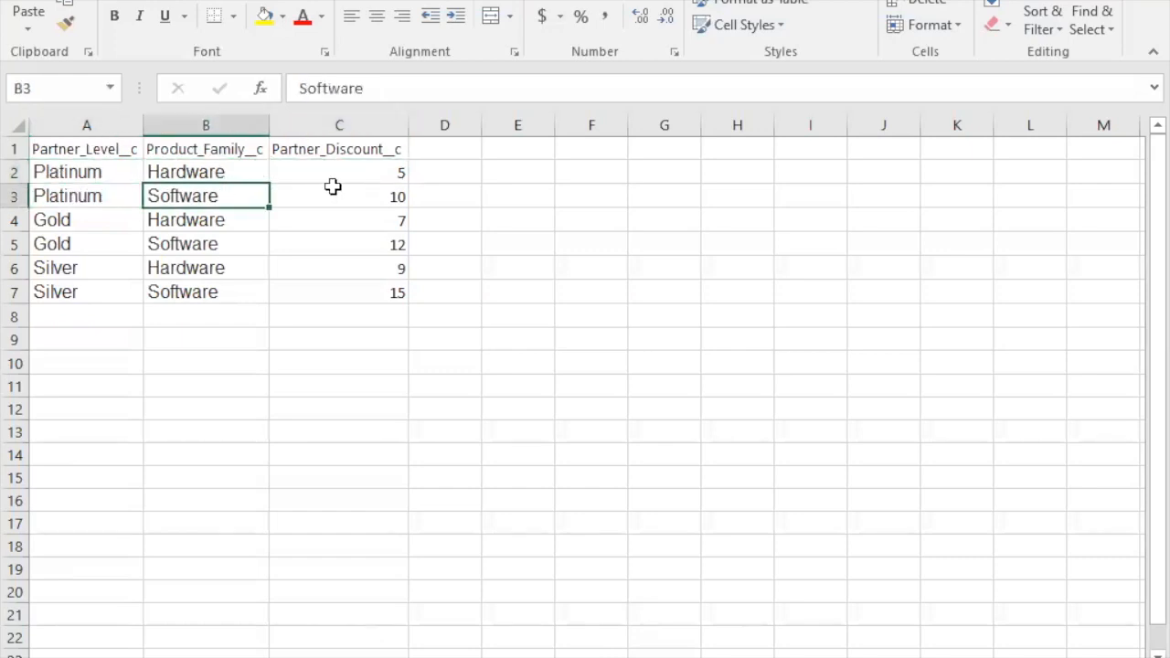
click(402, 197)
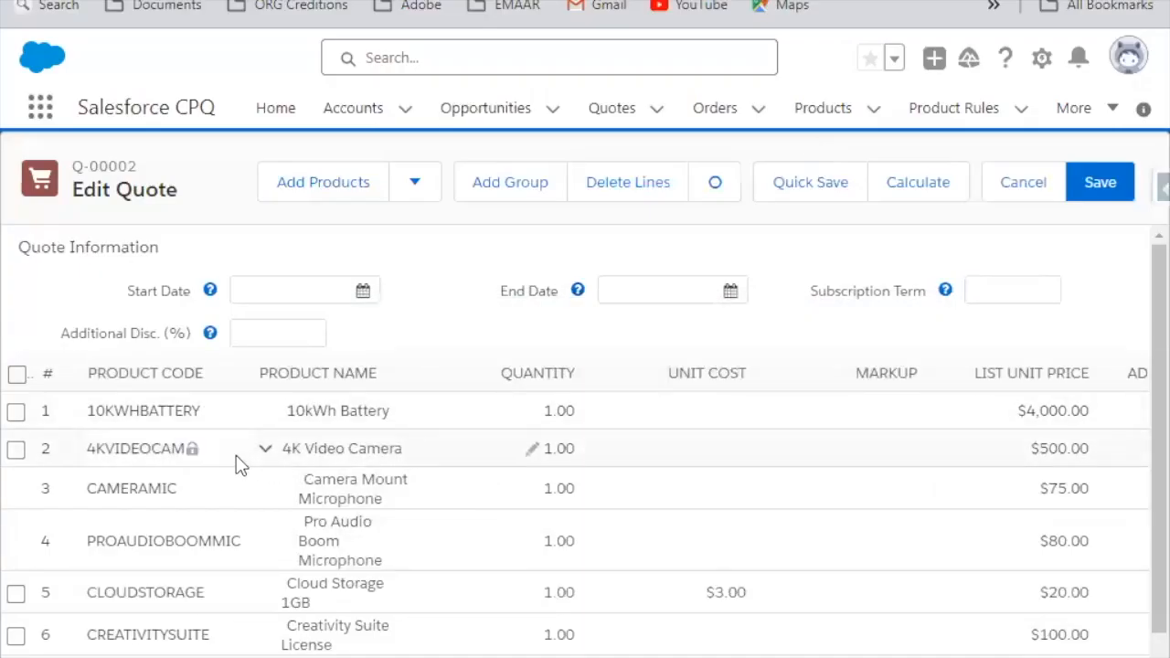
Step: Expand the 4K Video Camera and Creativity Suite License quote lines, check their Partner Discount values, and save the quote
click(265, 448)
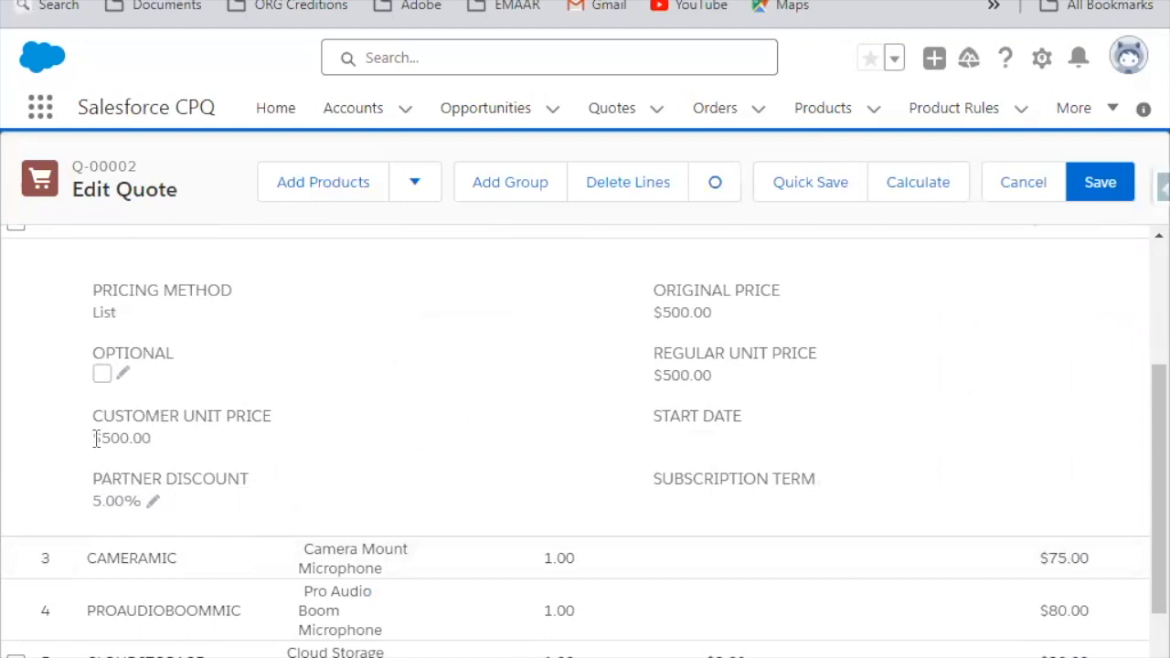
scroll(116, 429, up, 3)
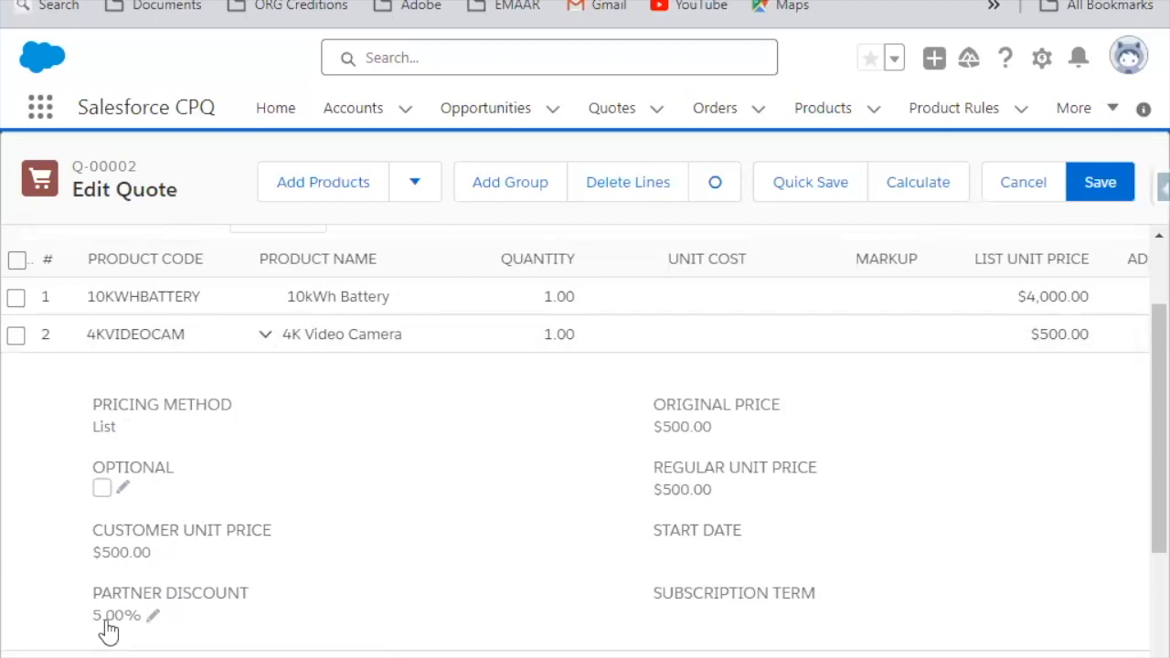
scroll(503, 626, down, 3)
scroll(585, 502, right, 5)
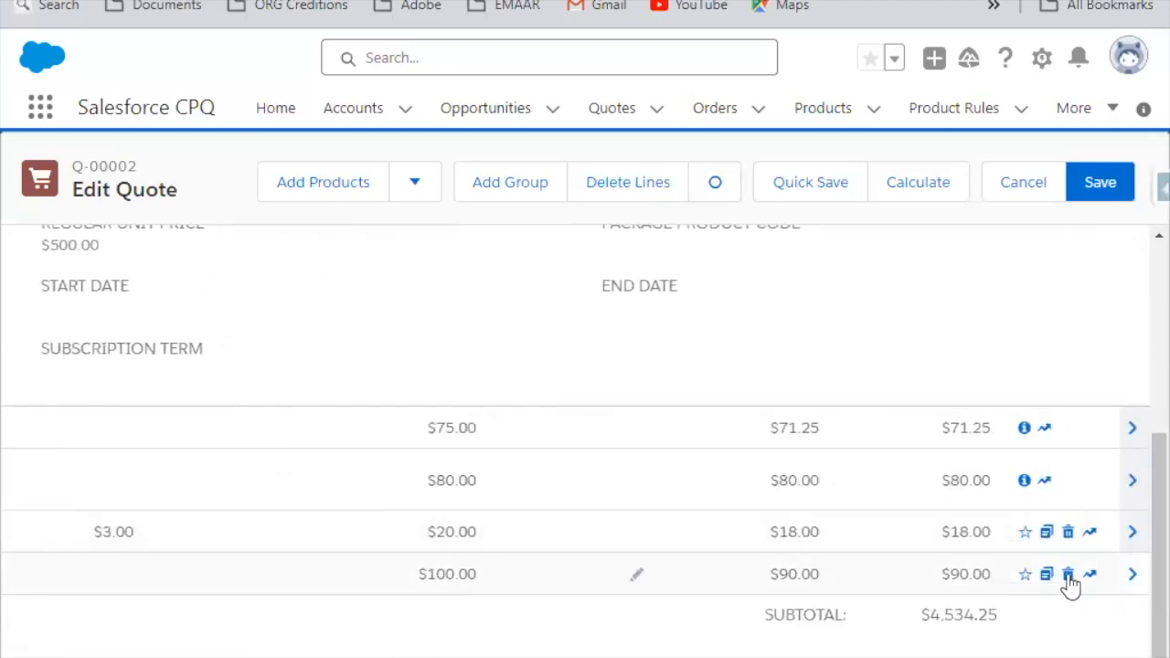
click(1132, 574)
scroll(167, 634, left, 5)
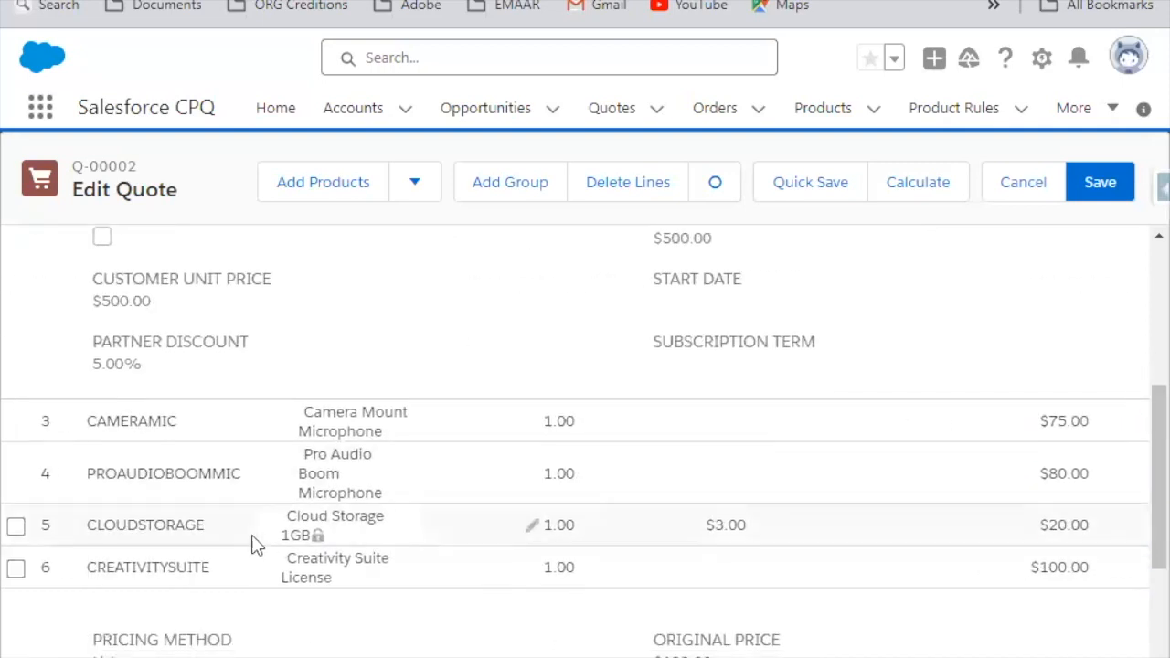
scroll(268, 535, down, 3)
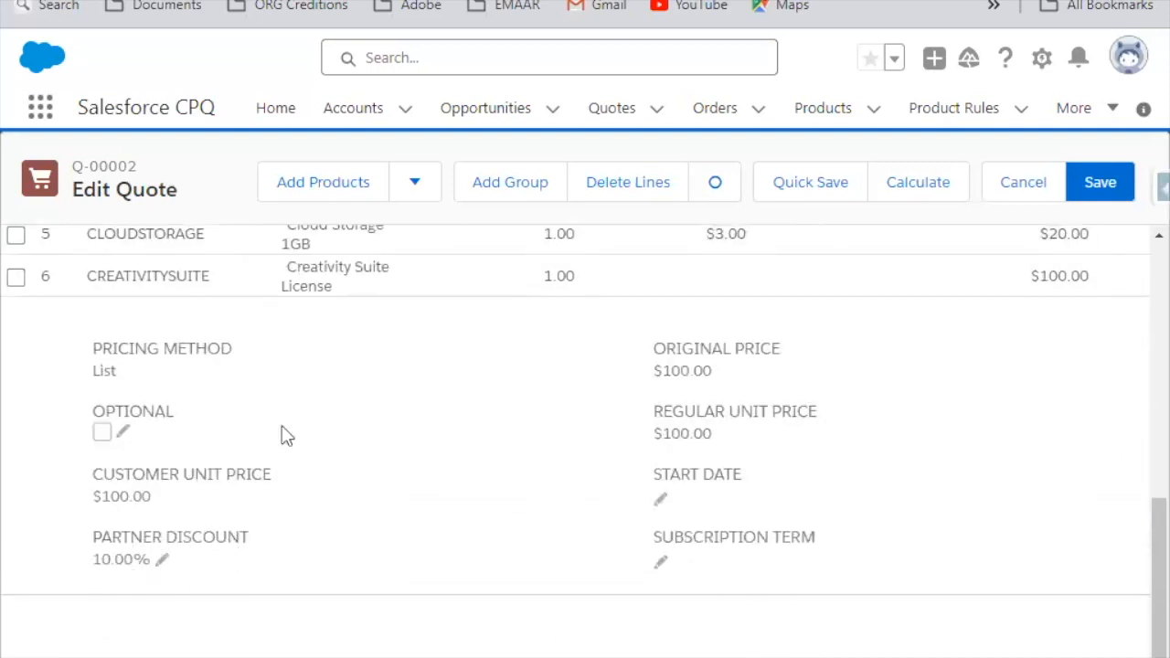
click(1110, 184)
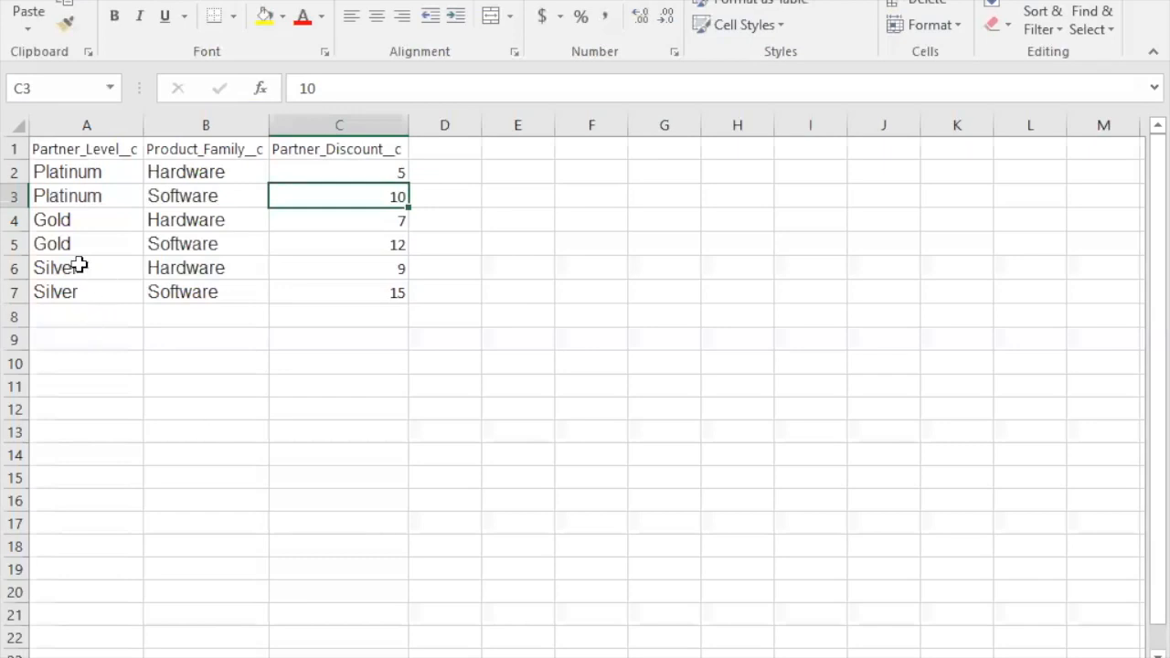
Step: In Excel, copy the Platinum Software row under the same column headers in a separate sheet and set its Partner_Discount__c to 15
click(51, 207)
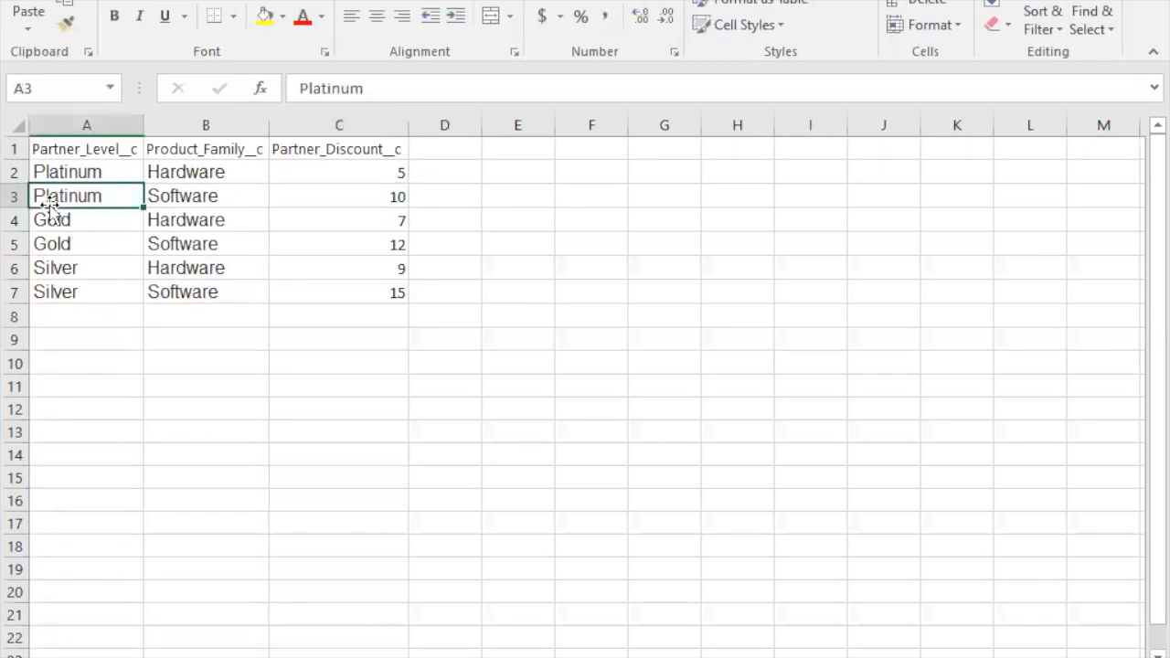
key(shift+Right)
key(shift+Right)
key(ctrl+c)
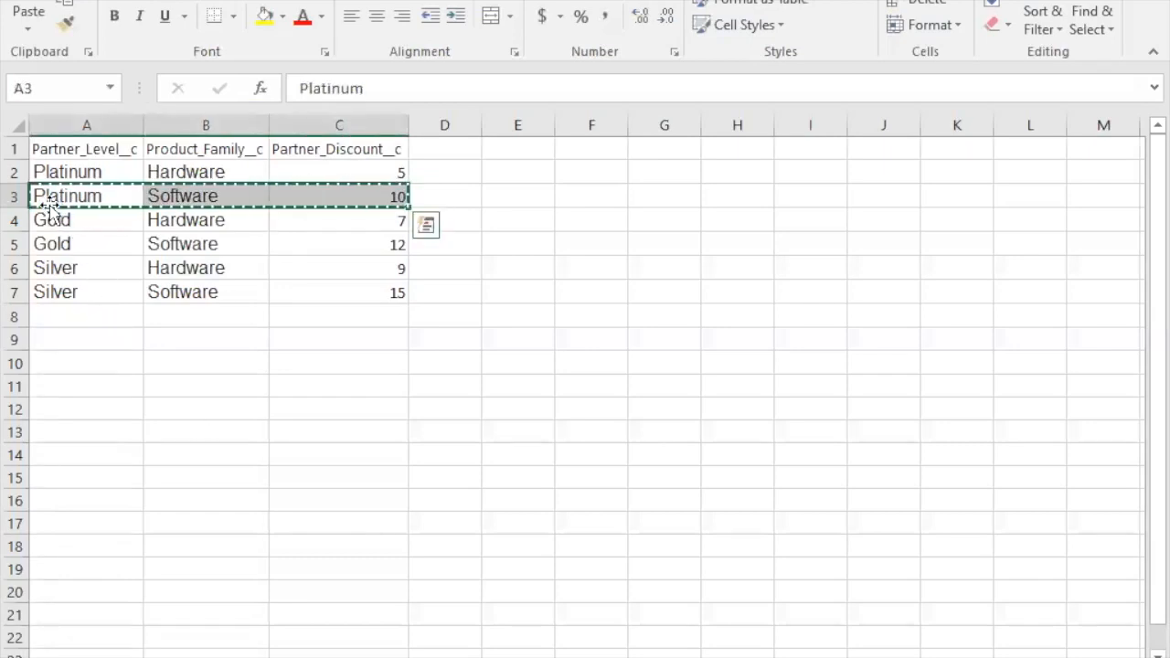
click(64, 321)
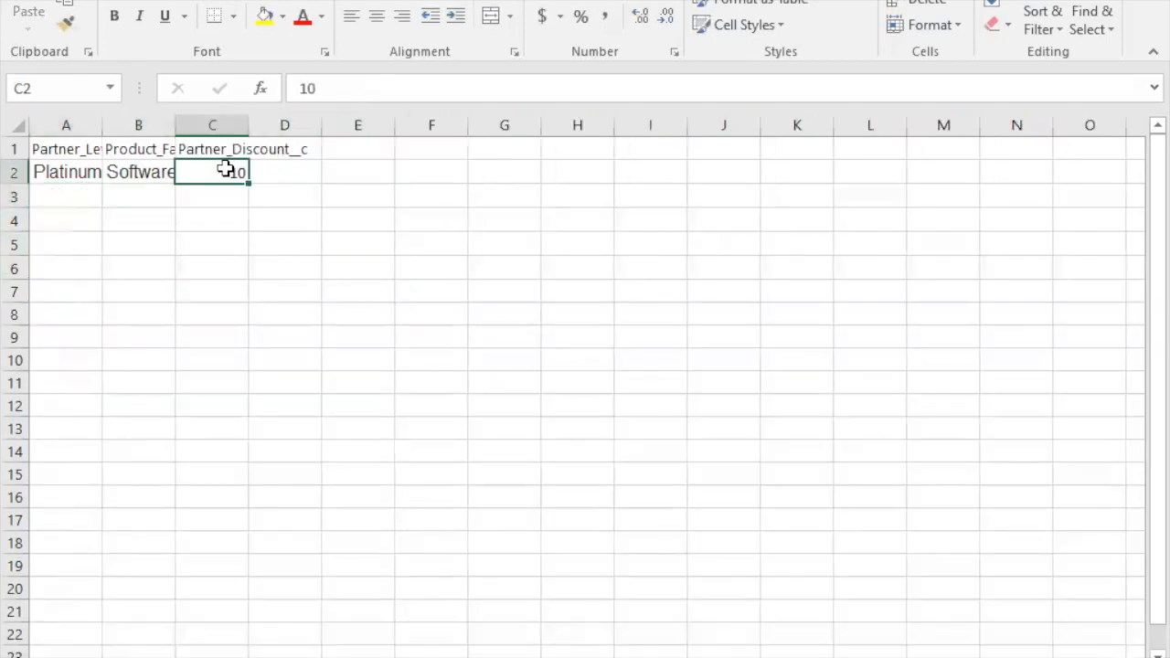
text(1)
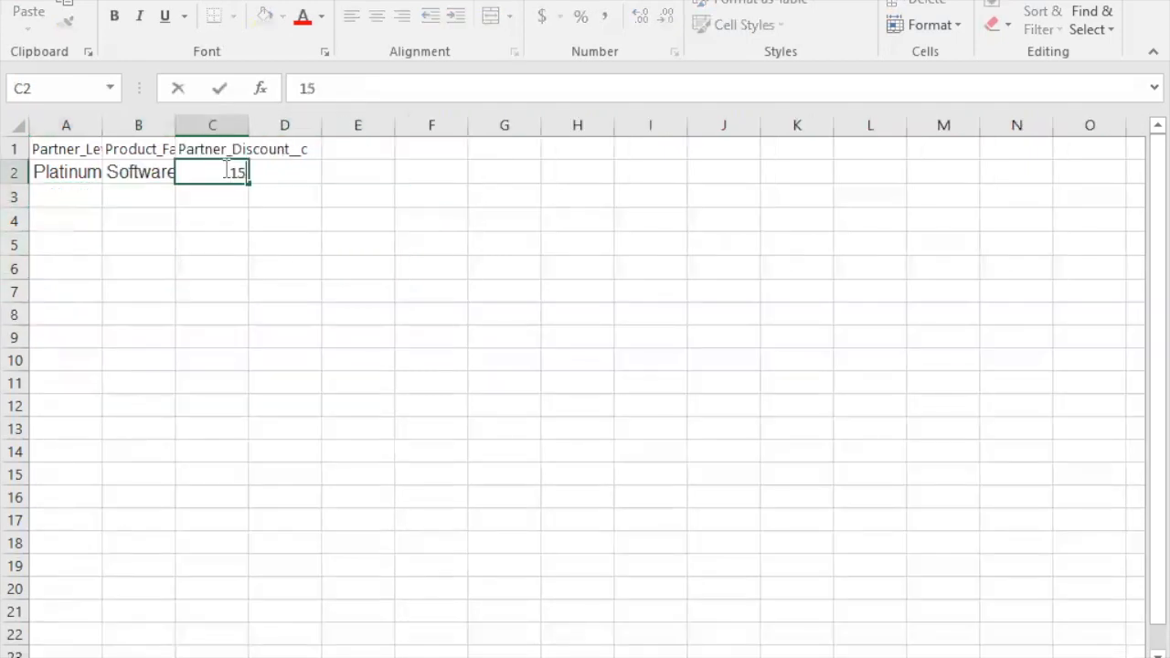
text(5)
Step: Copy the new sheet's header row and Platinum Software row, and return to Salesforce Setup in the browser
click(58, 165)
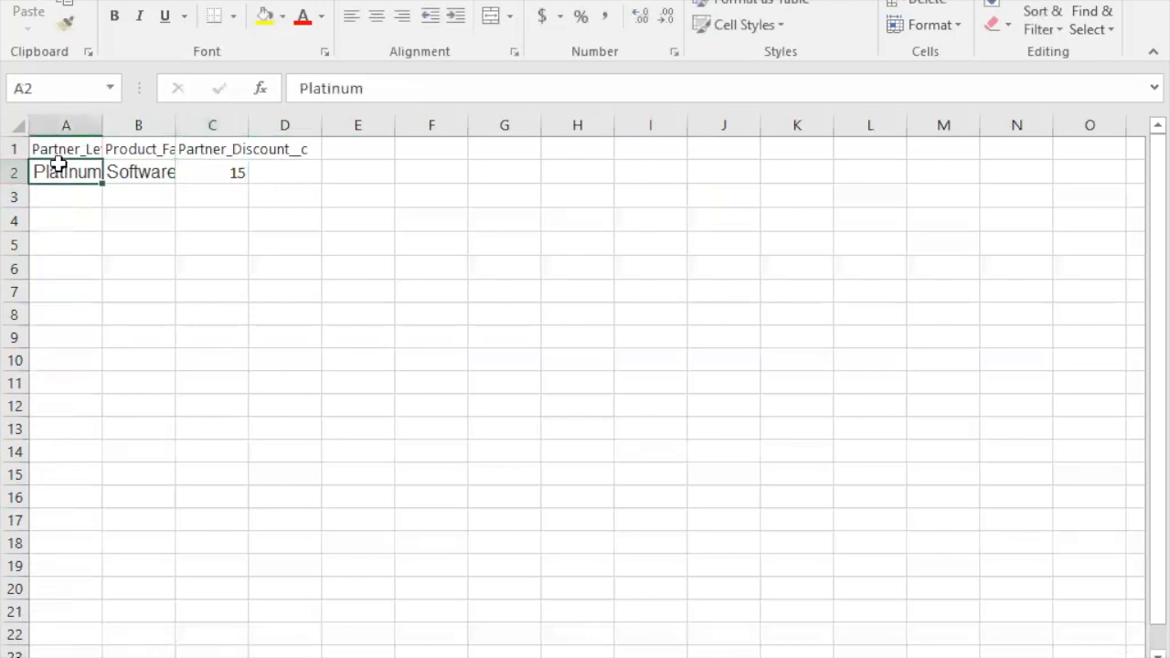
key(ctrl+a)
key(ctrl+c)
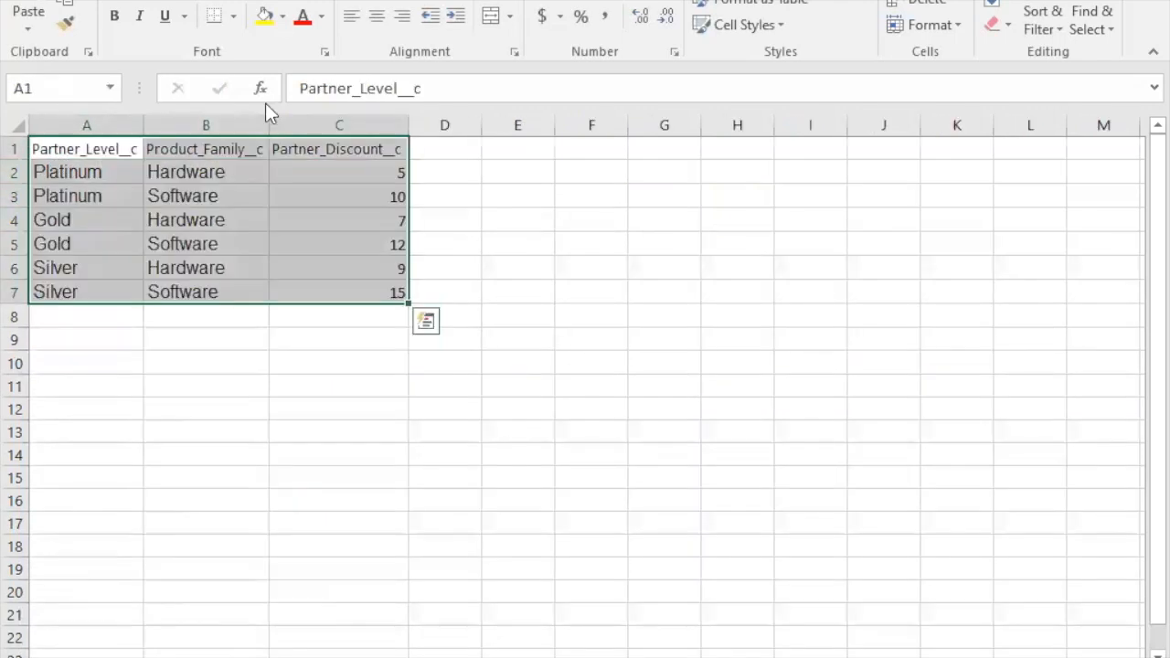
key(ctrl+Home)
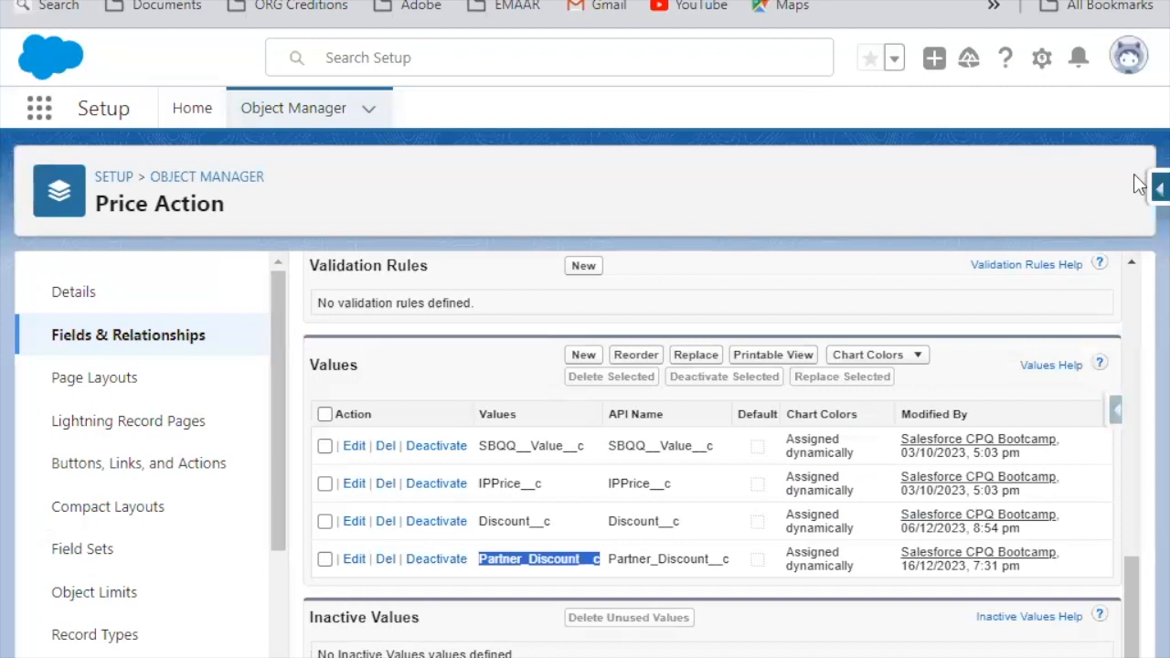
Step: Insert the copied Platinum Software row with discount 15 into Partner_Level_Discount__c using Salesforce Inspector's Data Import
click(1157, 189)
click(1014, 603)
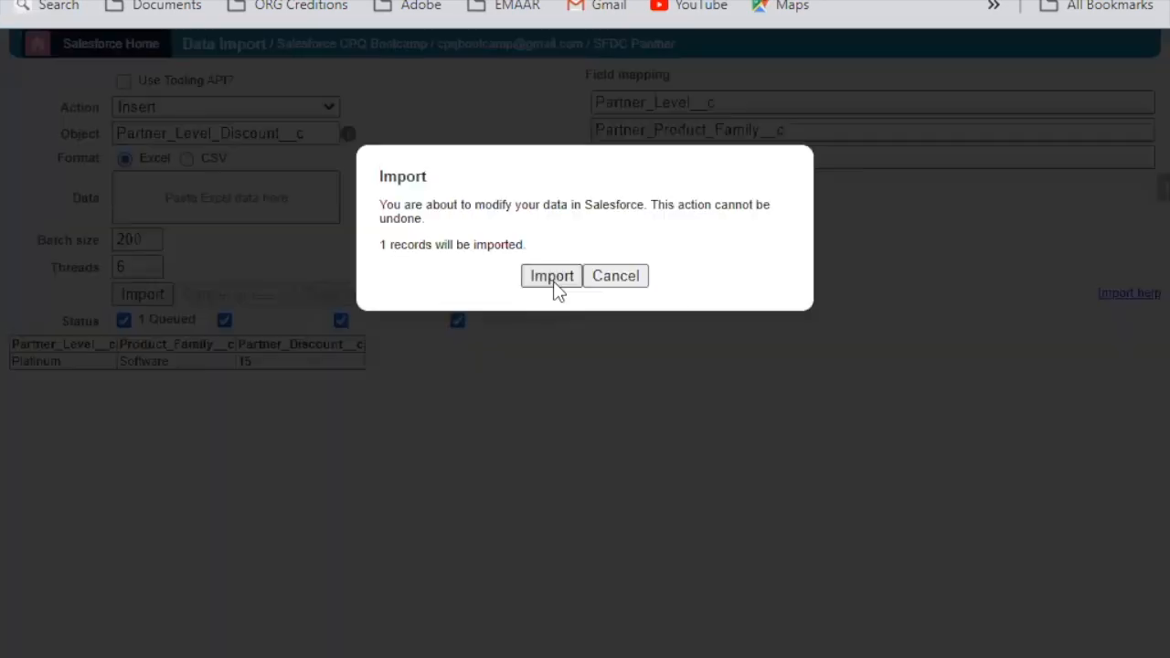
click(552, 276)
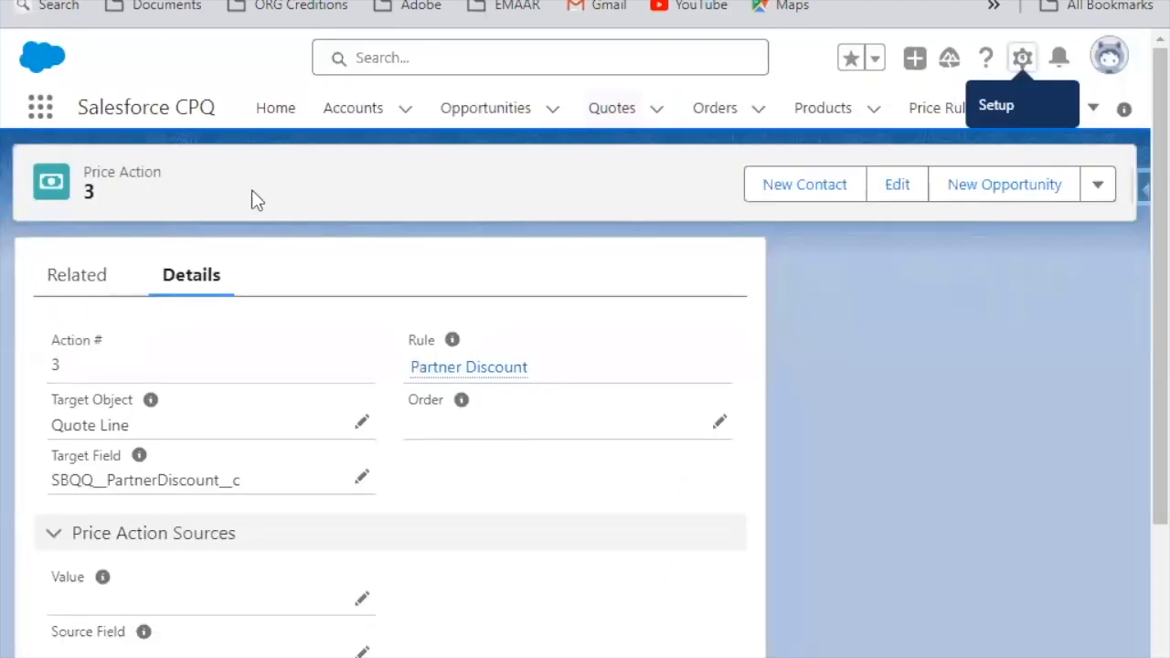
Step: Return to quote Q-00002, edit its lines, and add the Marketing Platform License product
scroll(301, 264, down, 1)
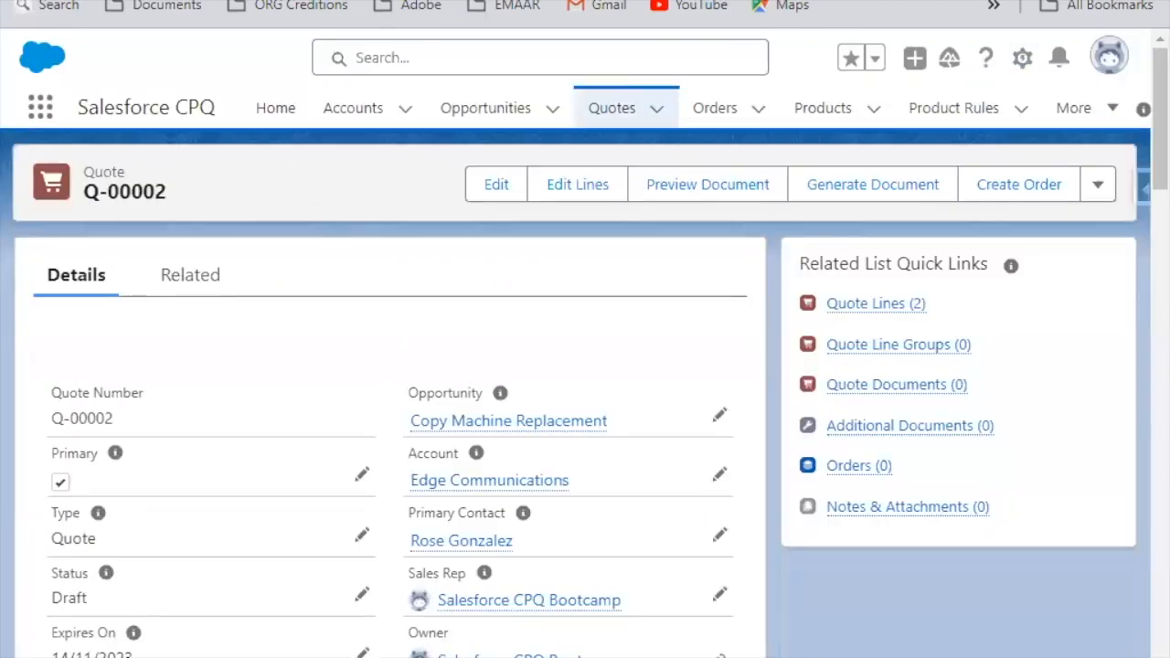
click(556, 189)
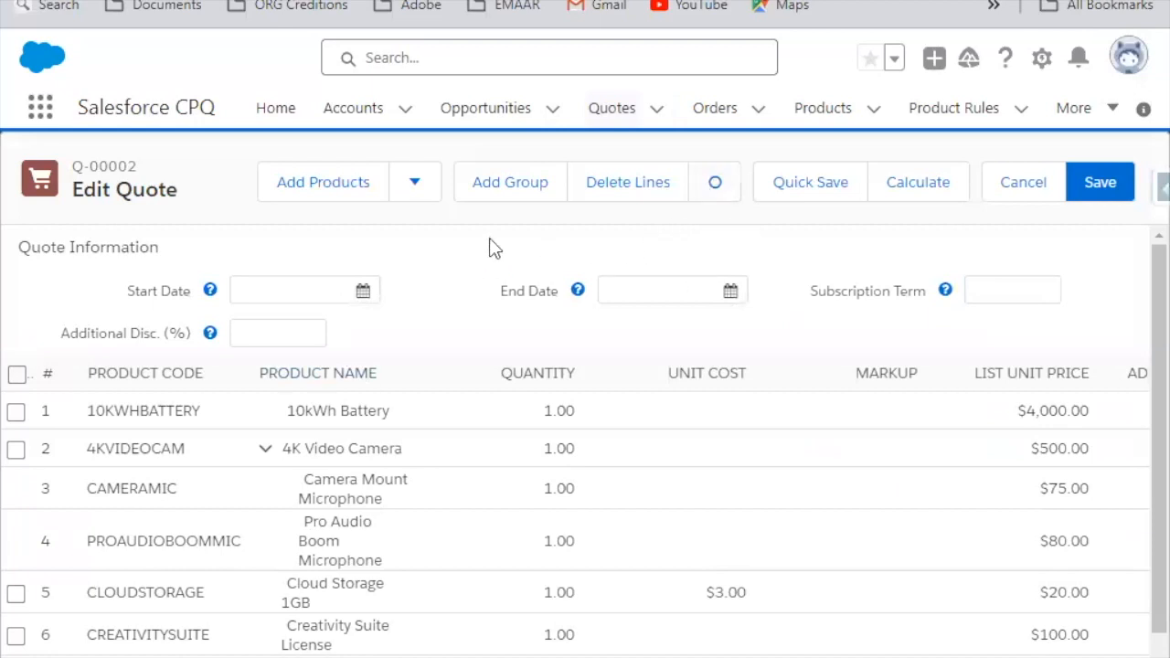
click(347, 210)
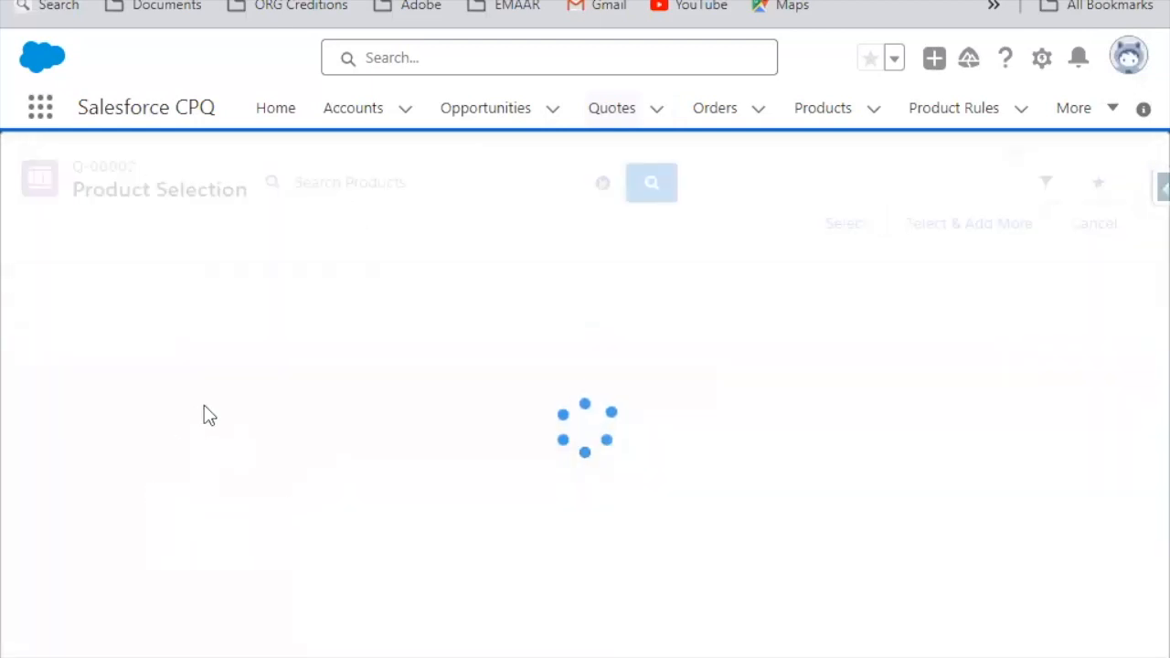
scroll(206, 423, down, 1)
scroll(207, 425, down, 15)
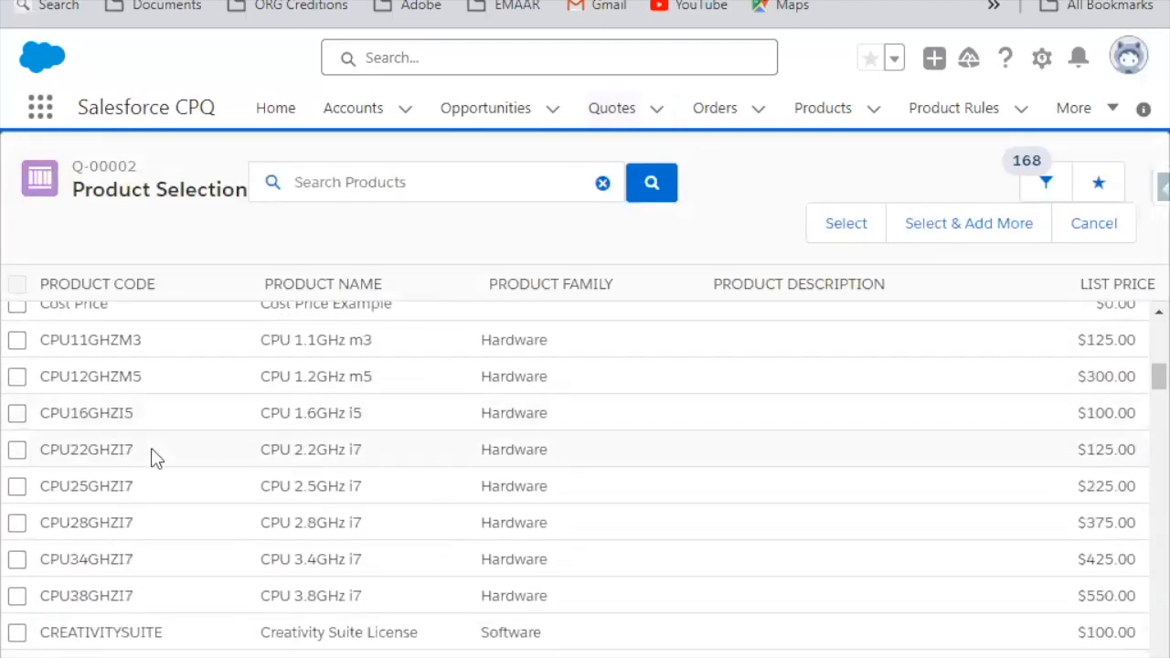
click(17, 403)
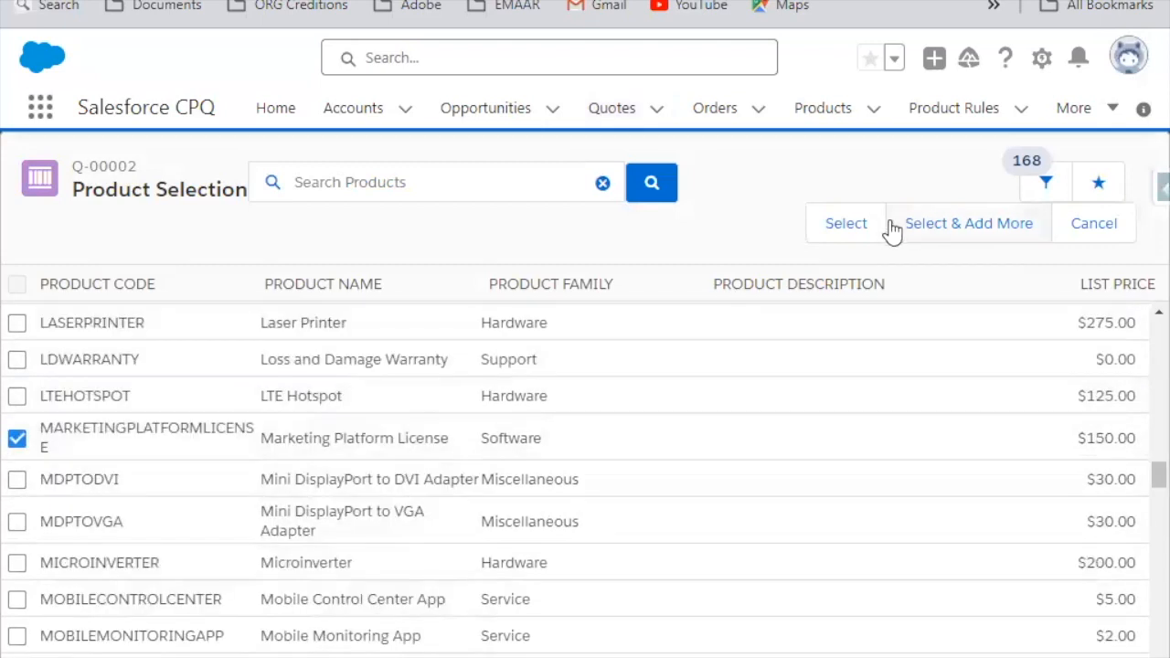
click(855, 227)
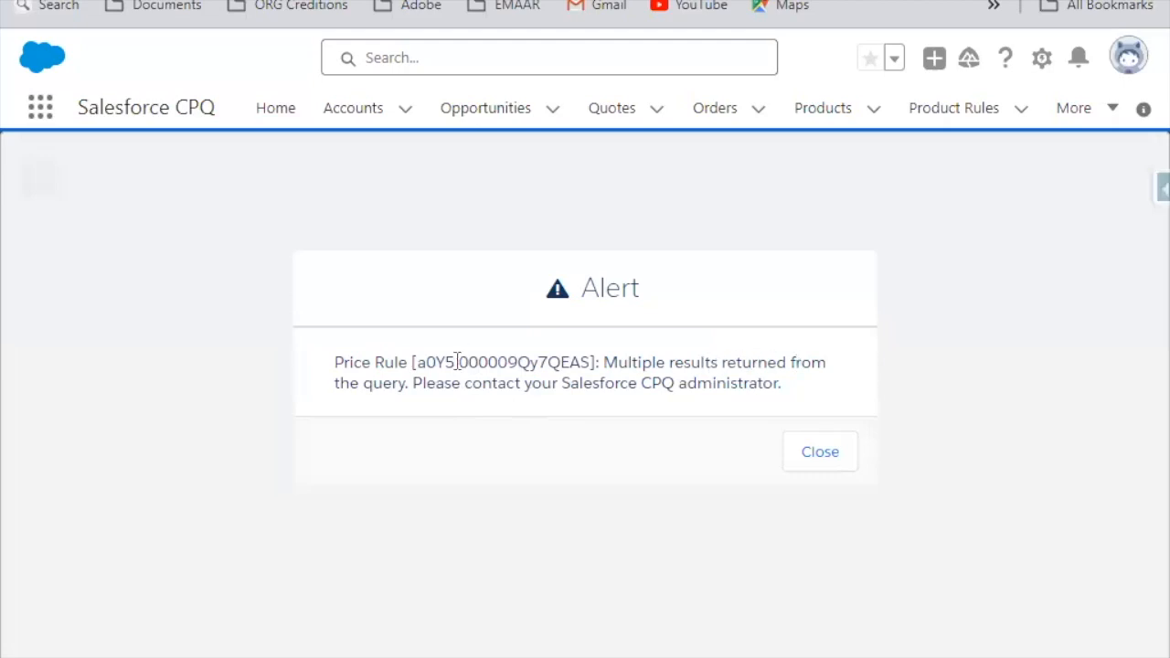
Step: Examine the alert's message and price rule ID, and check the Partner Discount price action's source settings
drag(427, 391, 783, 400)
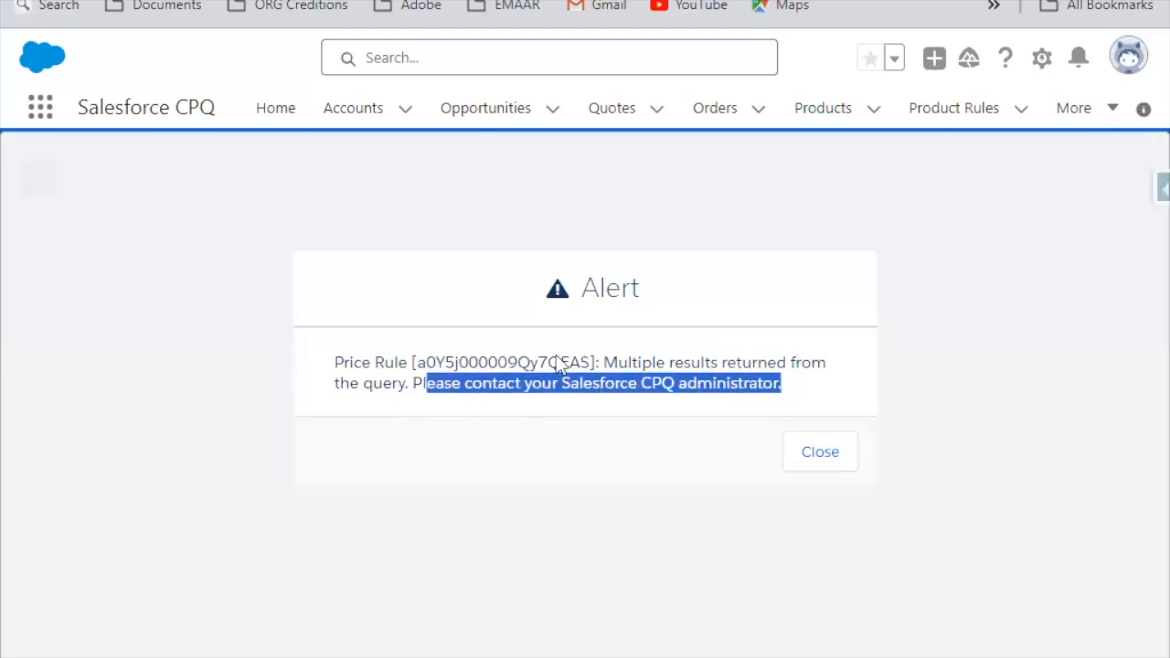
click(522, 380)
double_click(527, 362)
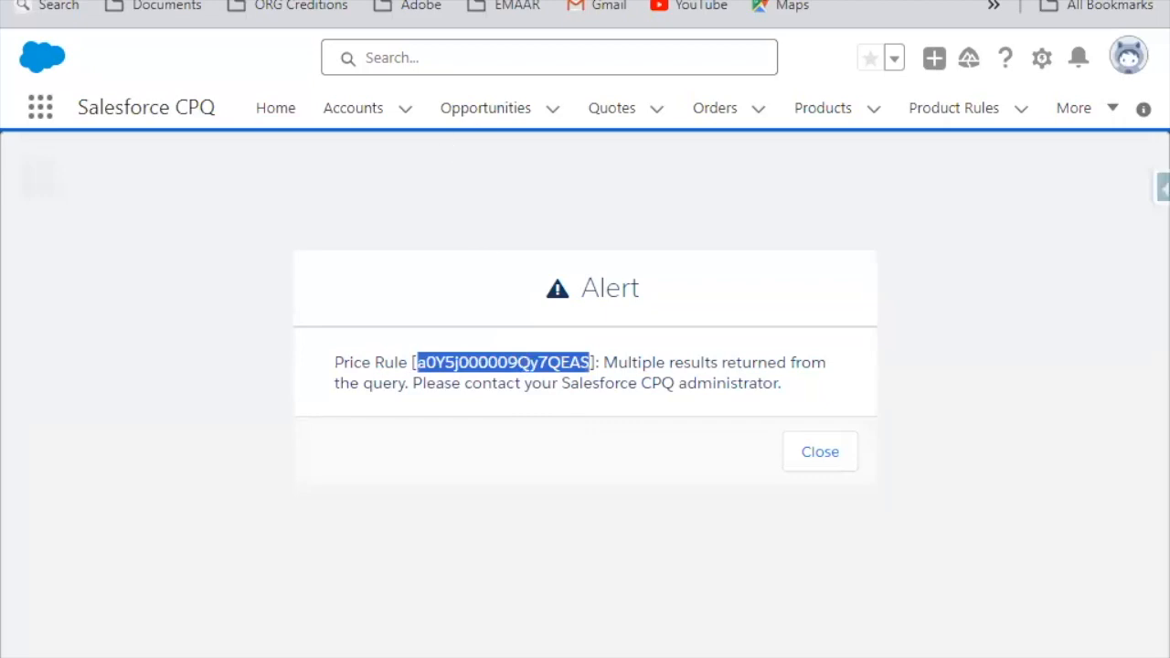
click(119, 1)
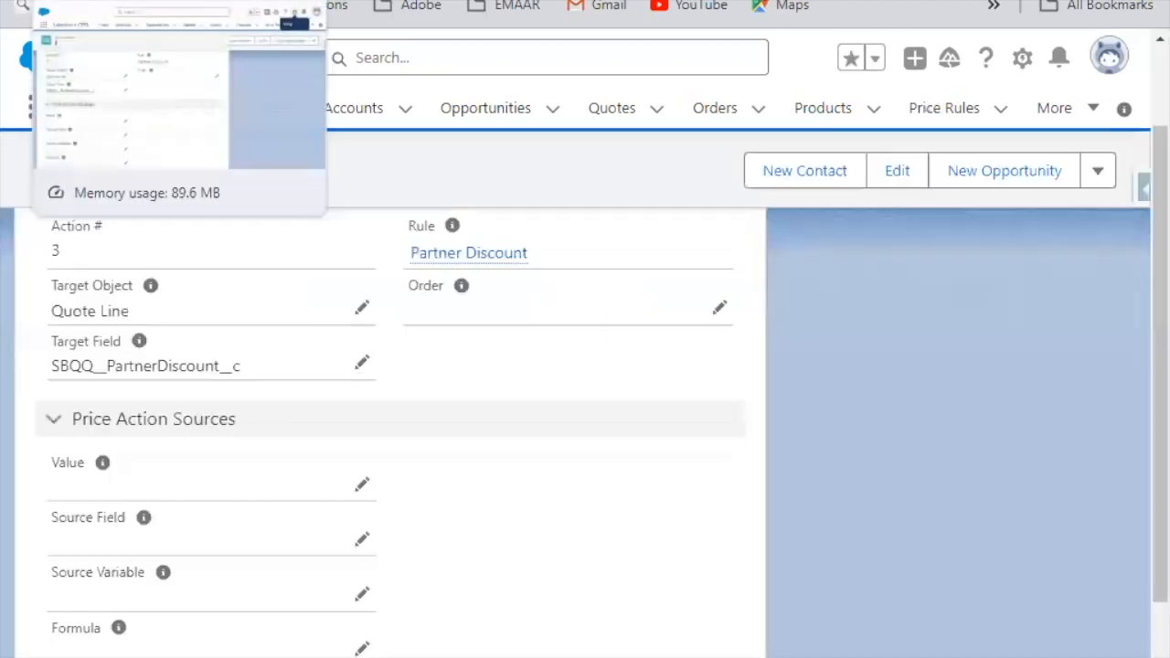
scroll(386, 541, down, 3)
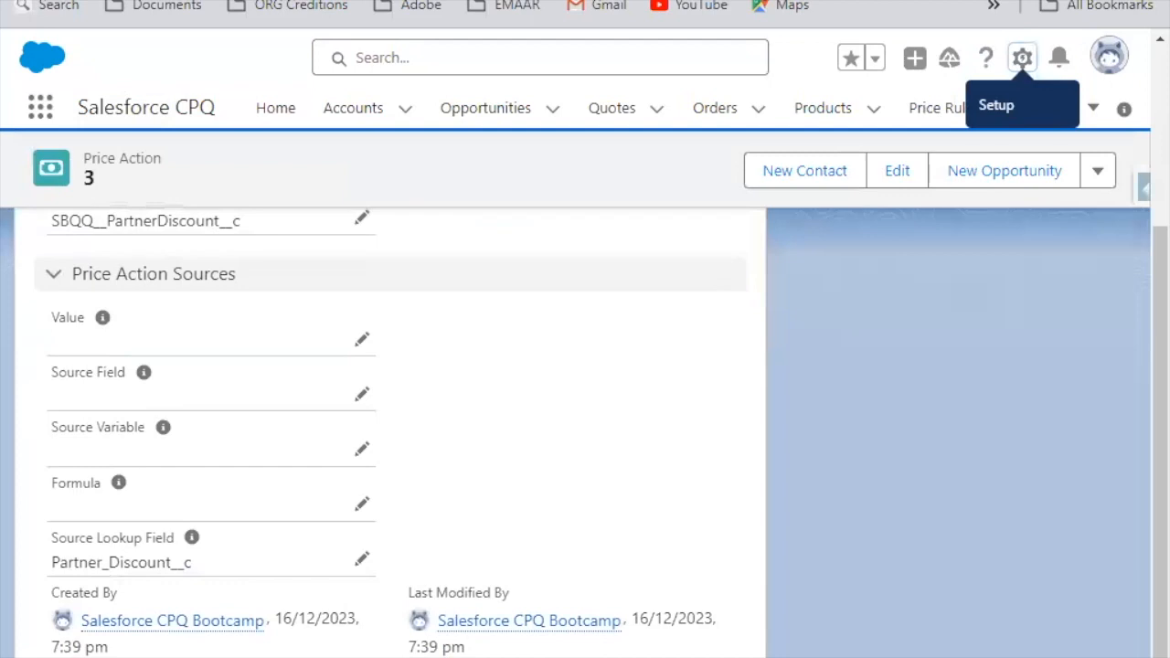
Step: Open Salesforce Inspector's Data Export and query ID and Name from Partner_Level_Discount__c
click(731, 1)
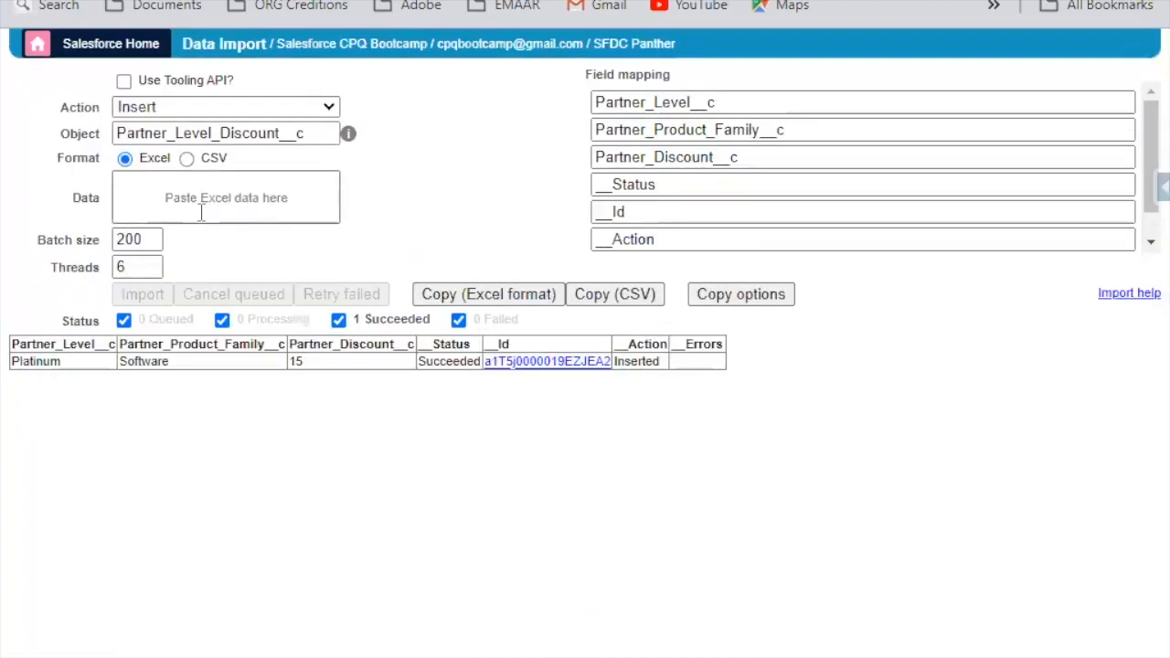
click(1158, 187)
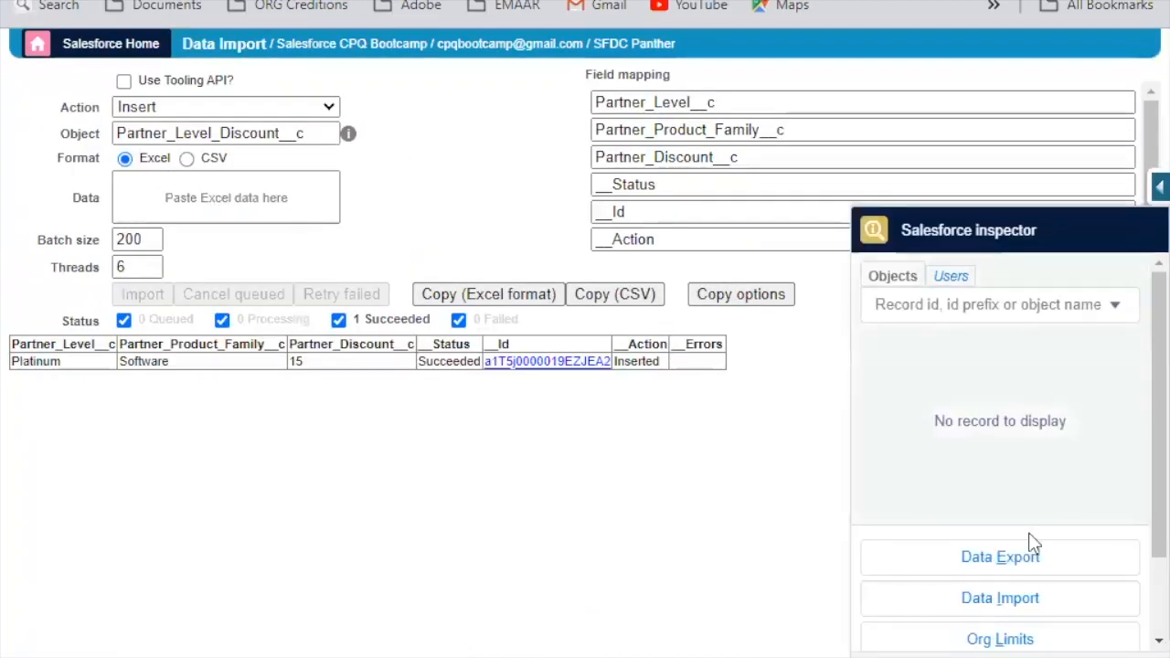
click(1015, 552)
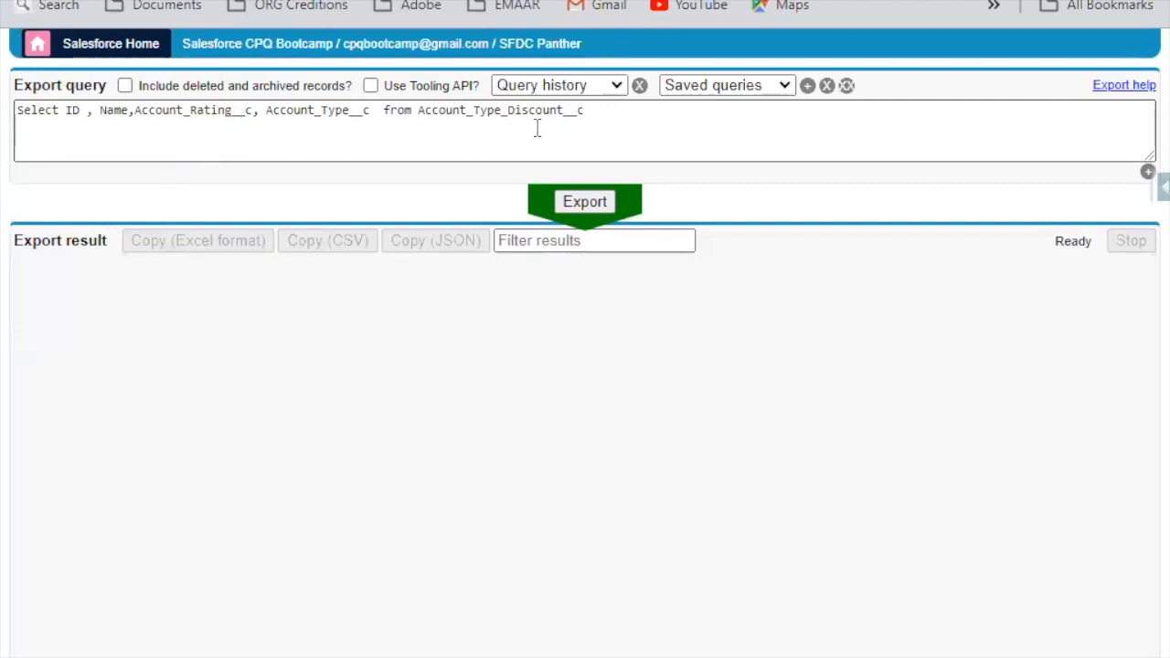
key(ctrl+a)
text(S)
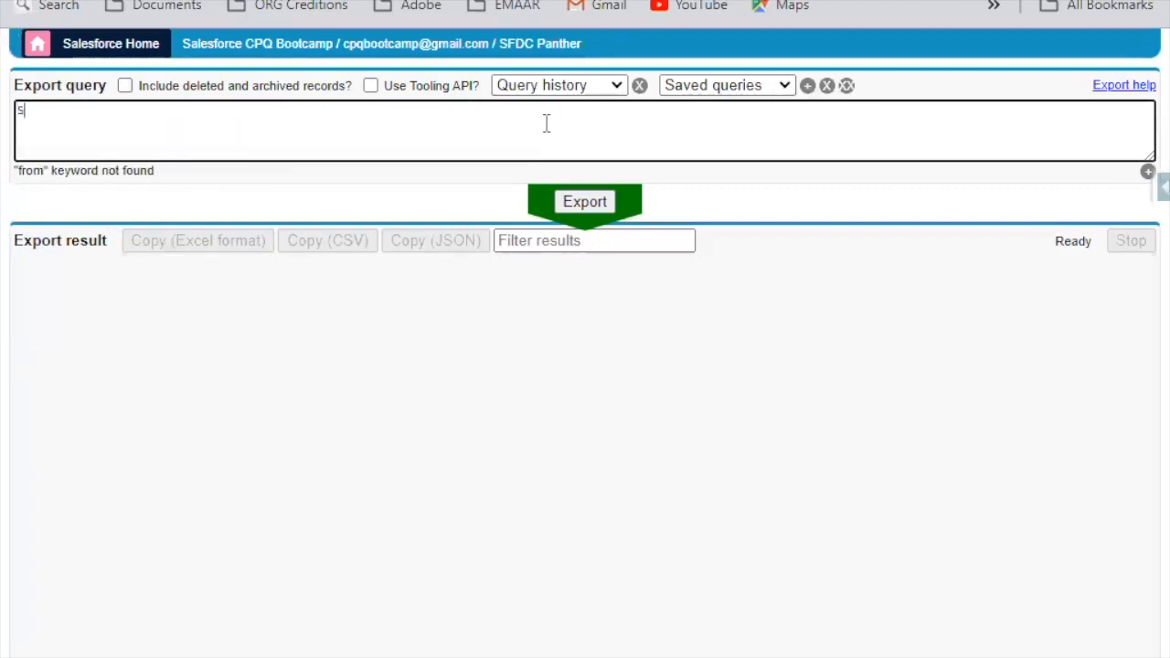
text(elect ID , Name ,)
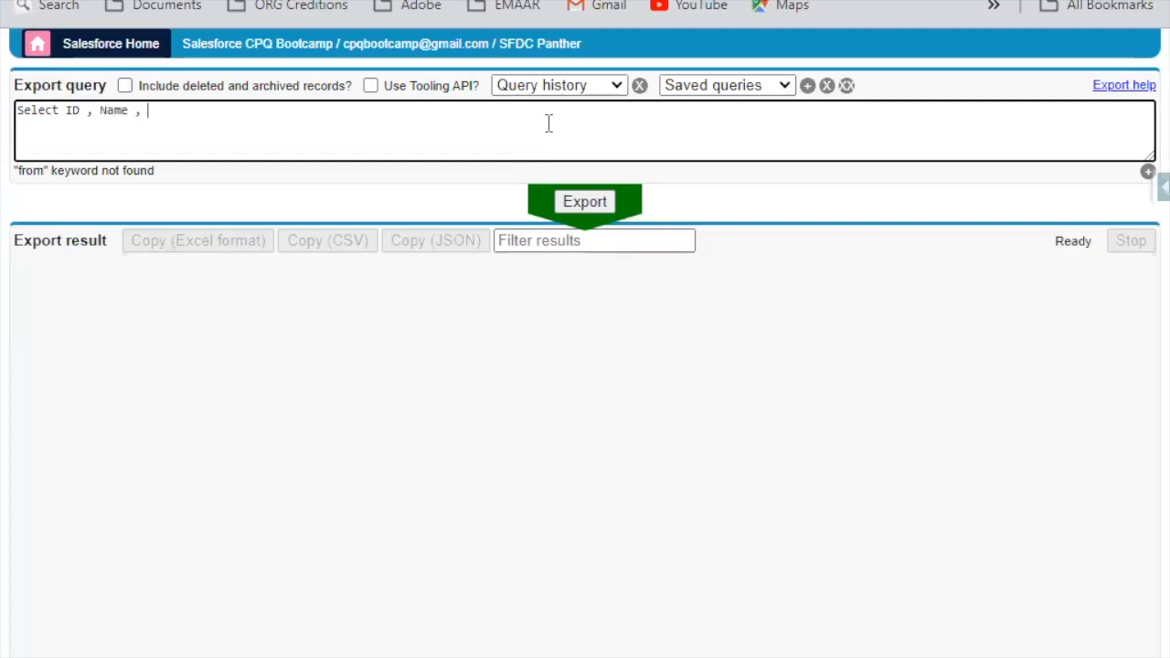
text(er_Level_Discount__c)
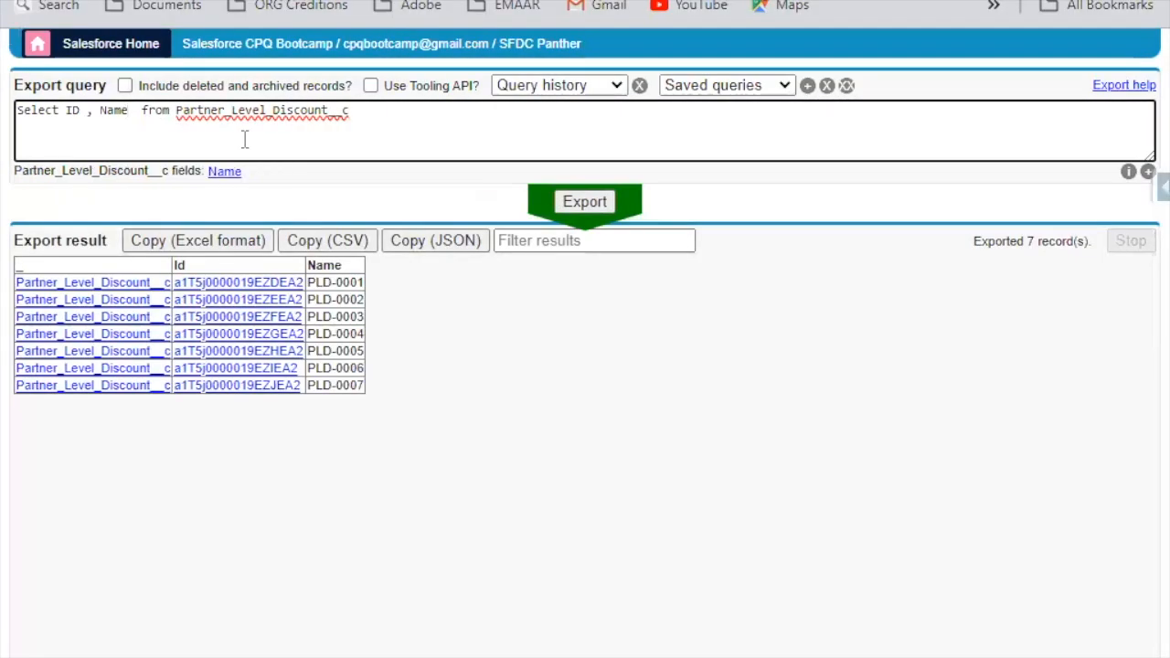
Step: Add Partner_Level__c and Partner_Product_Family__c to the Partner_Level_Discount__c query and export the records
text(, OA  from)
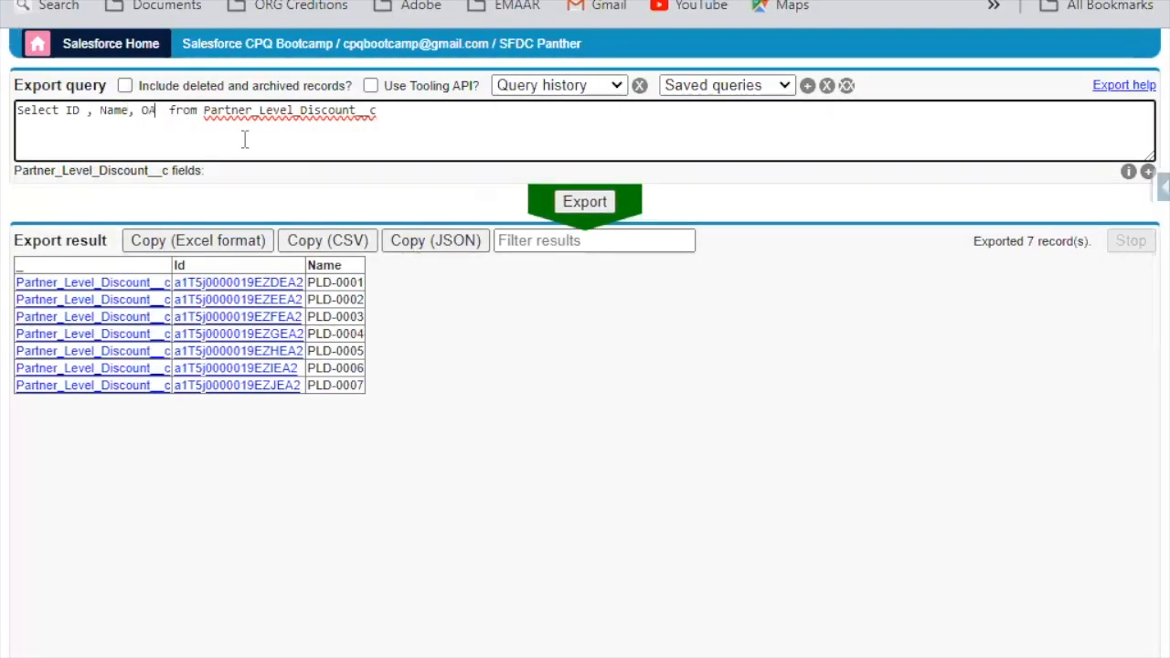
key(BackSpace)
key(BackSpace)
text(Partner)
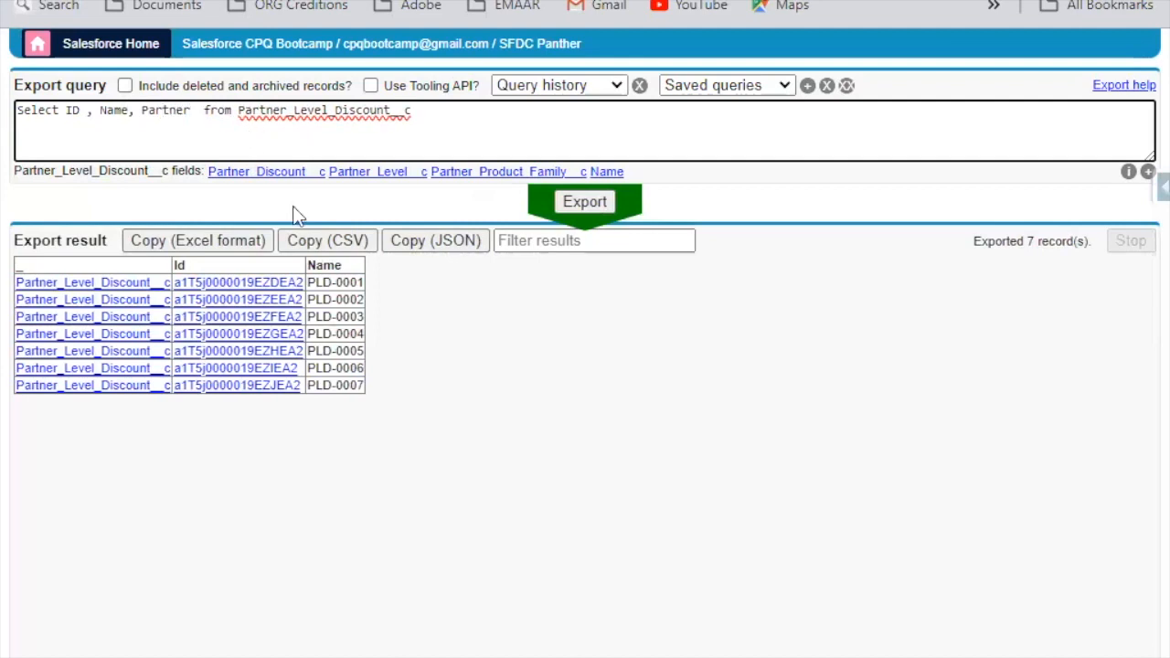
click(393, 171)
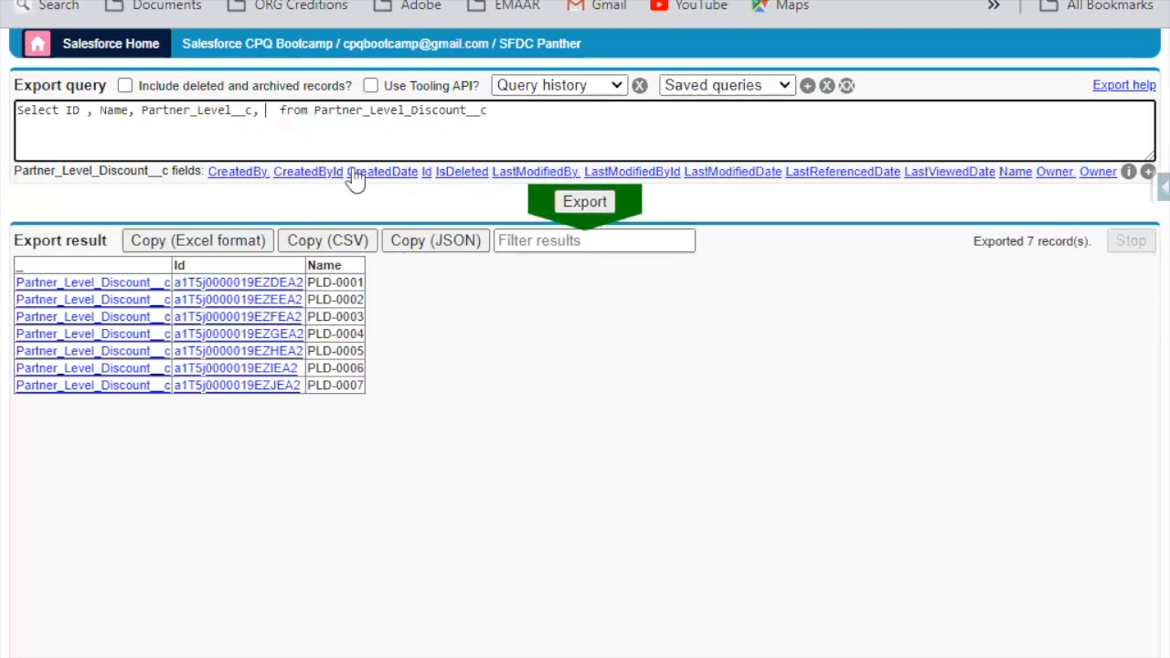
text(Part)
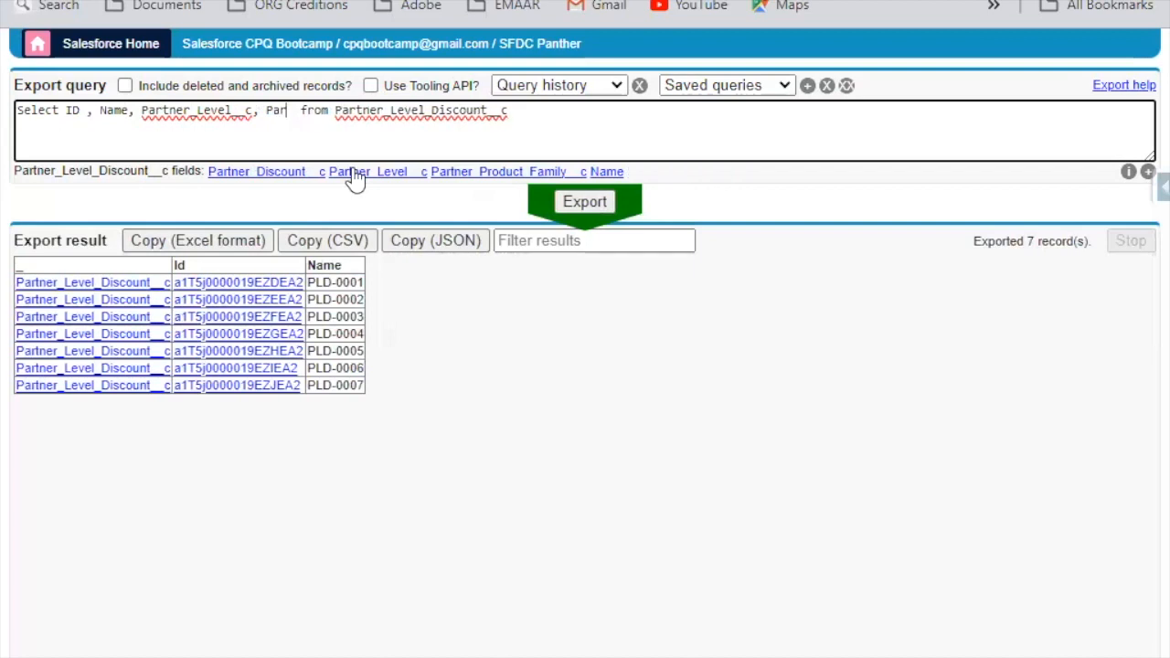
click(498, 172)
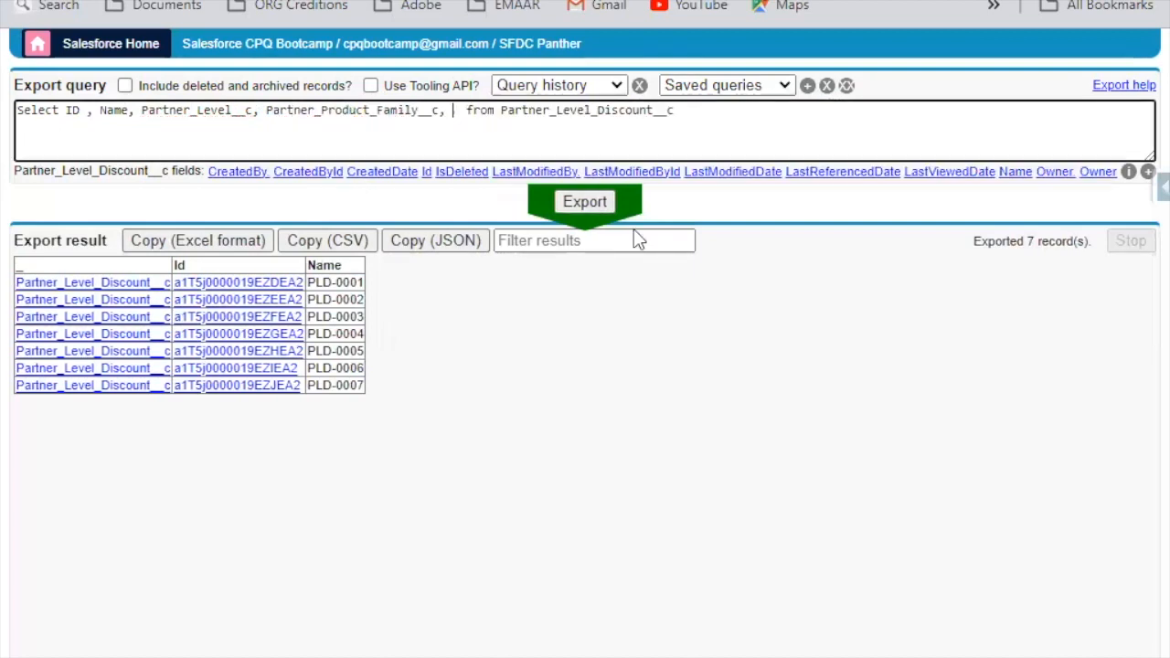
key(BackSpace)
key(BackSpace)
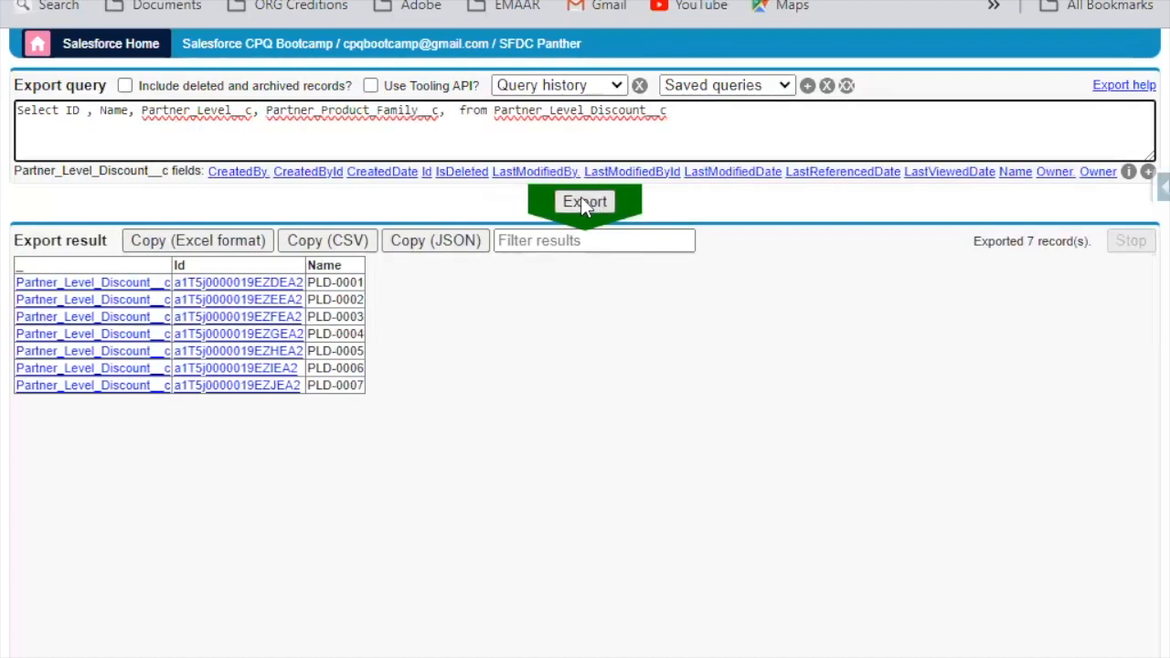
click(575, 203)
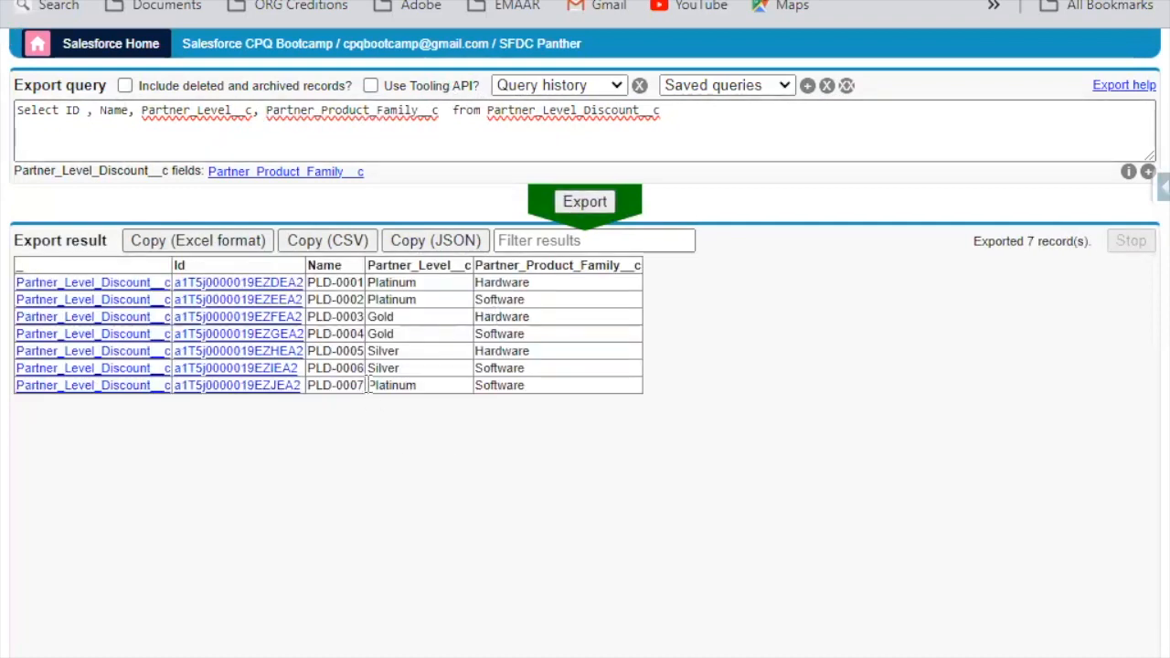
Step: Add Partner_Discount__c to the query, export again, and compare the discounts of the Platinum Software records
drag(388, 393, 519, 391)
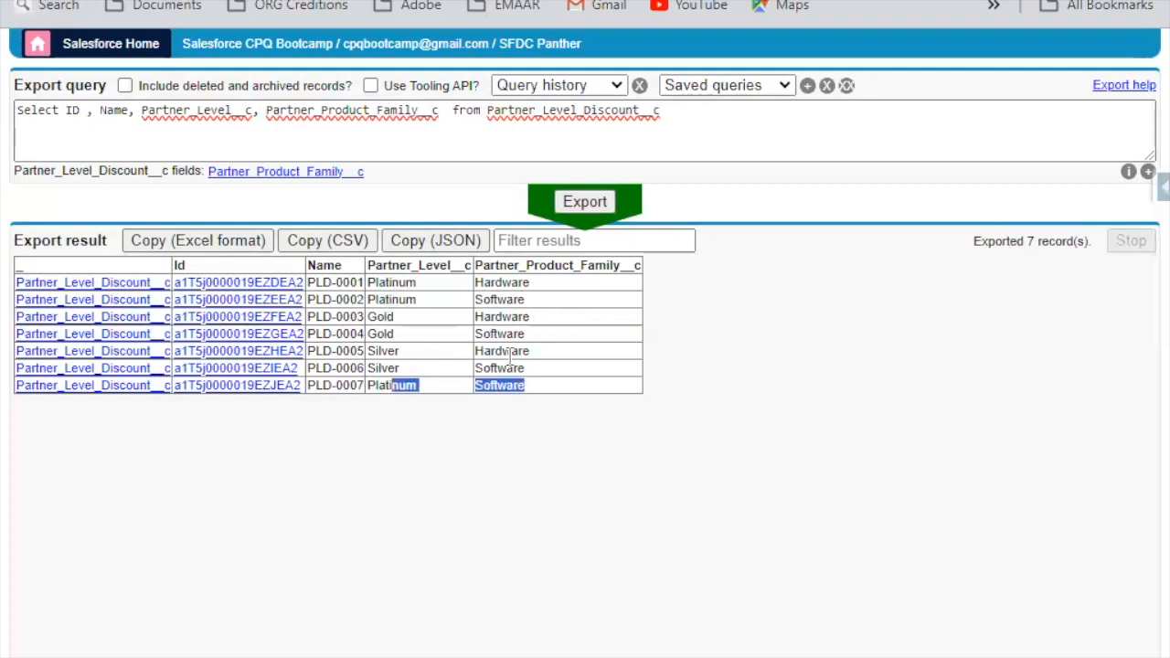
click(445, 126)
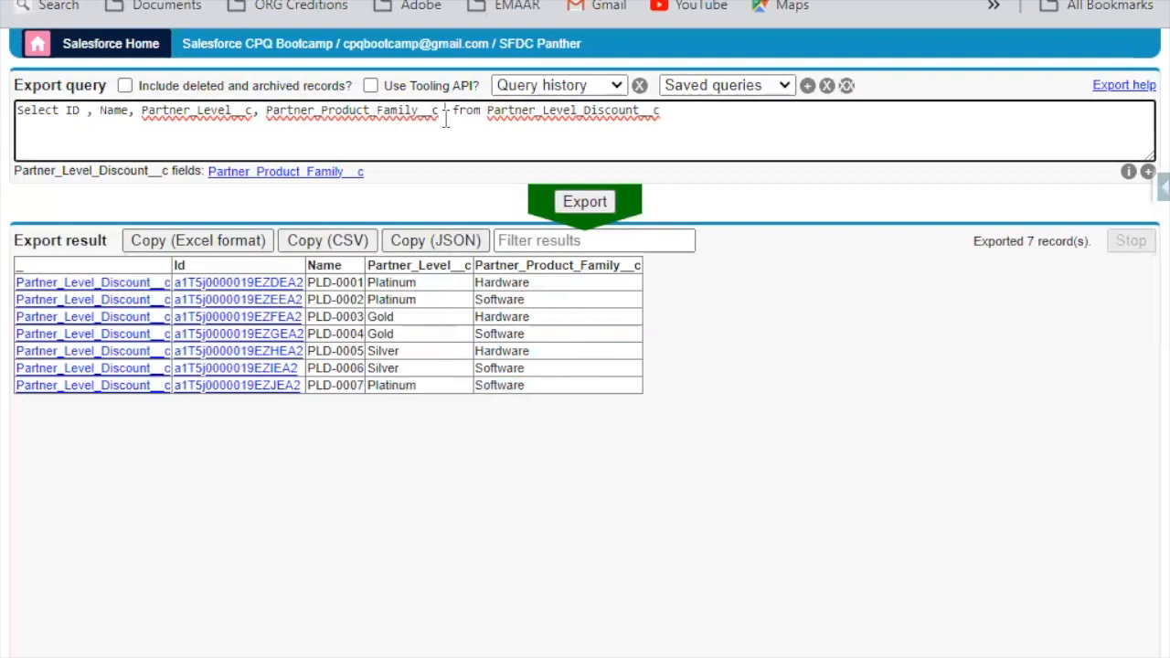
text(,)
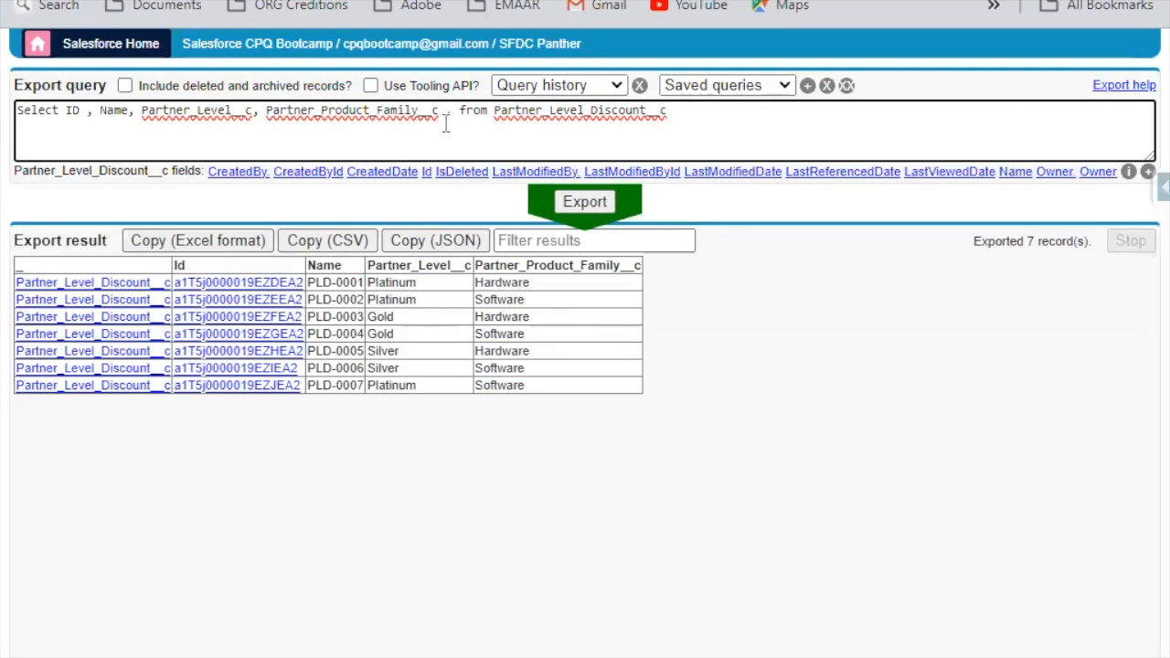
text(Part)
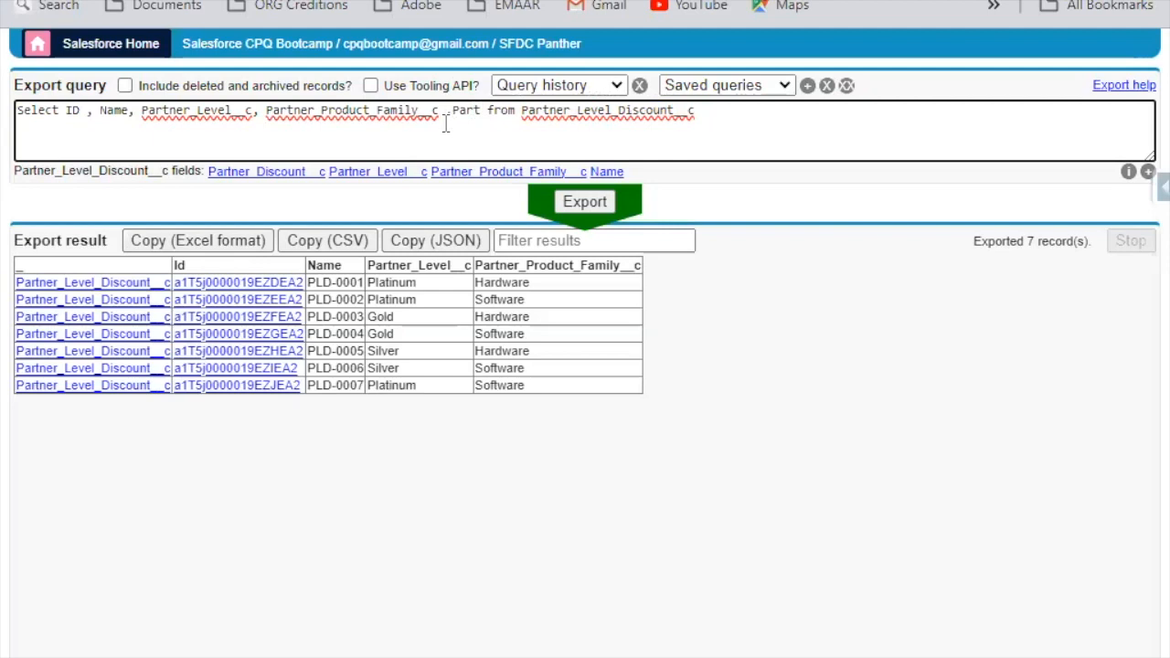
click(311, 172)
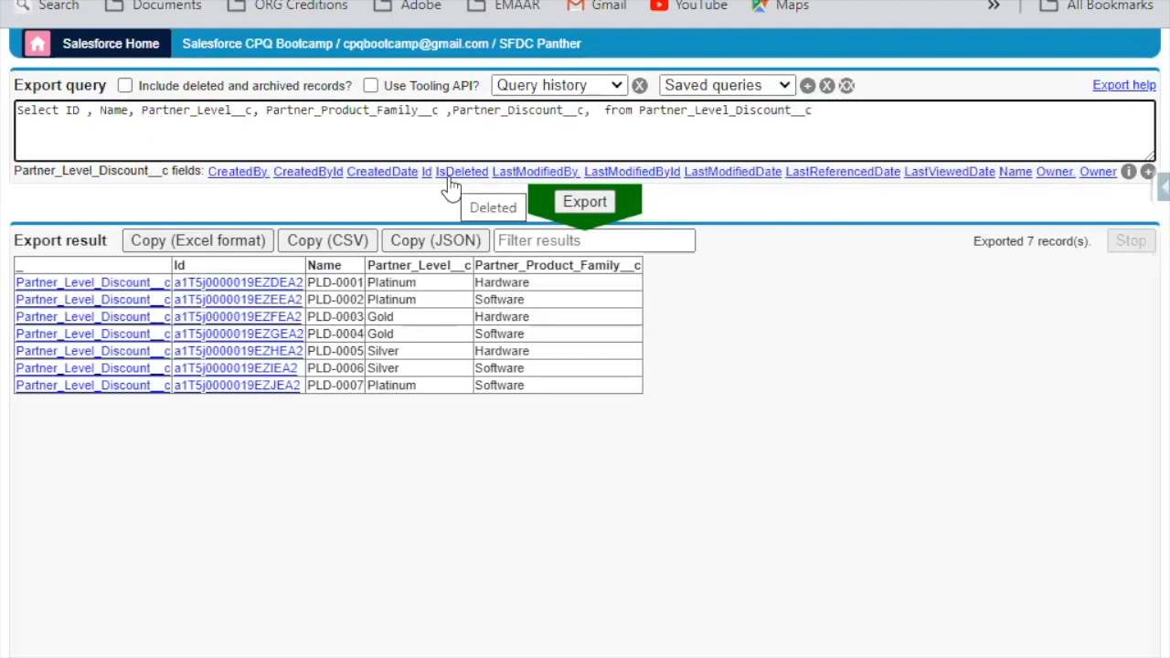
key(BackSpace)
key(BackSpace)
click(572, 205)
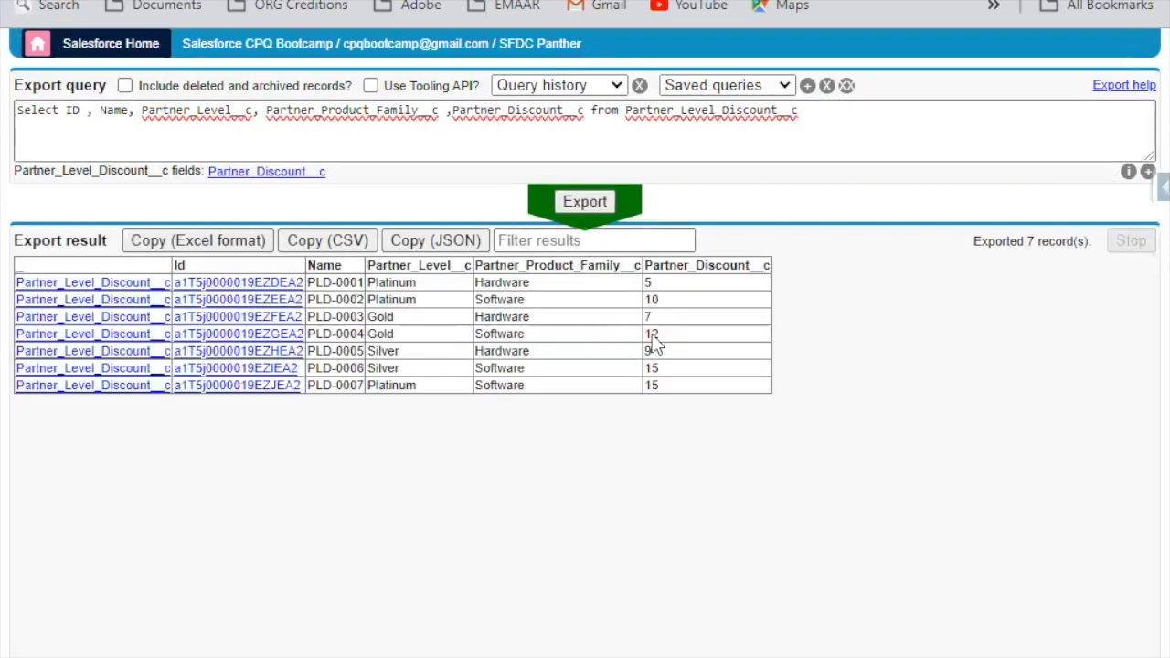
double_click(675, 384)
drag(645, 300, 651, 299)
Step: Return to the Partner Discount price rule and review its details, price actions and lookup queries
key(ctrl+shift+Tab)
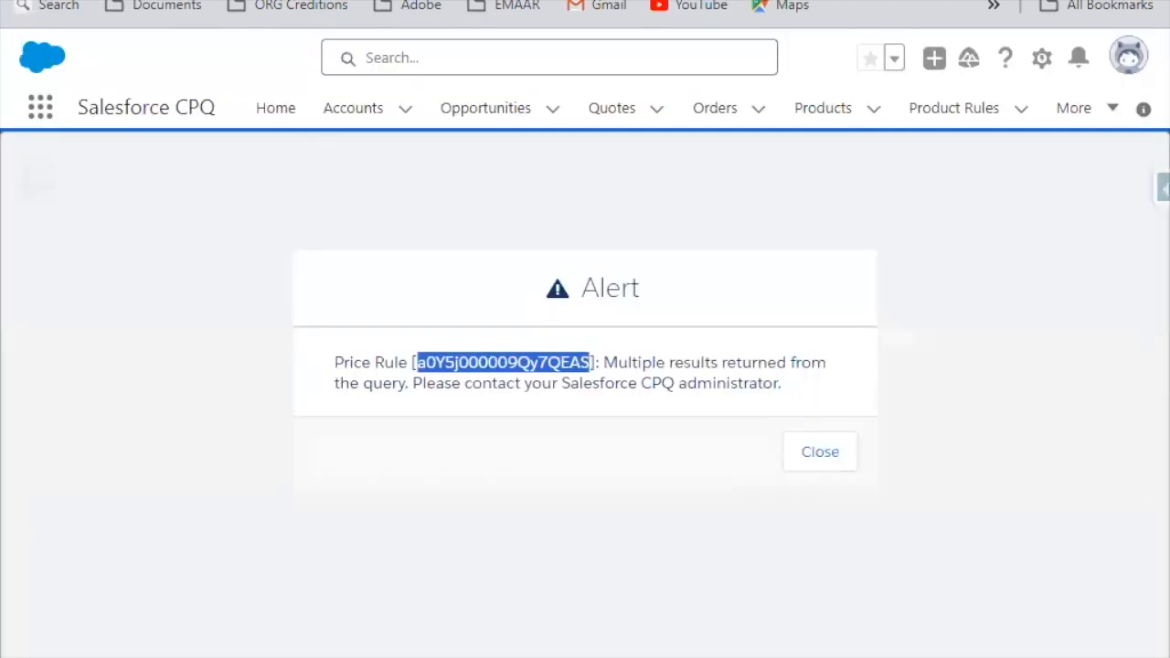
key(ctrl+shift+Tab)
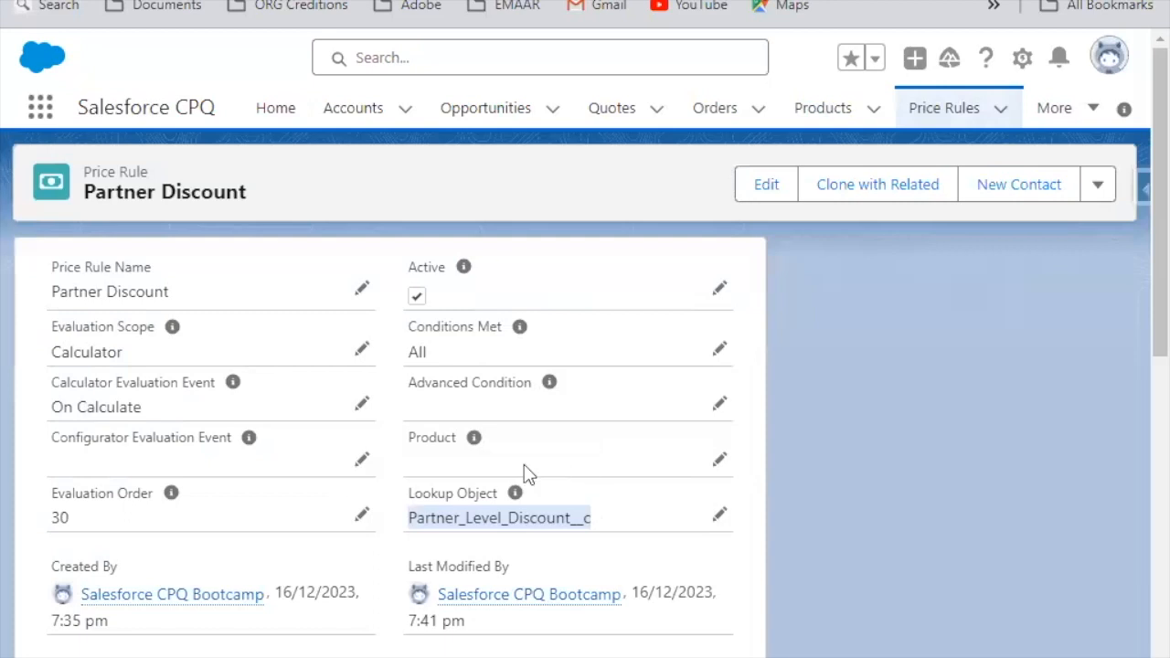
scroll(334, 517, down, 4)
scroll(308, 534, up, 4)
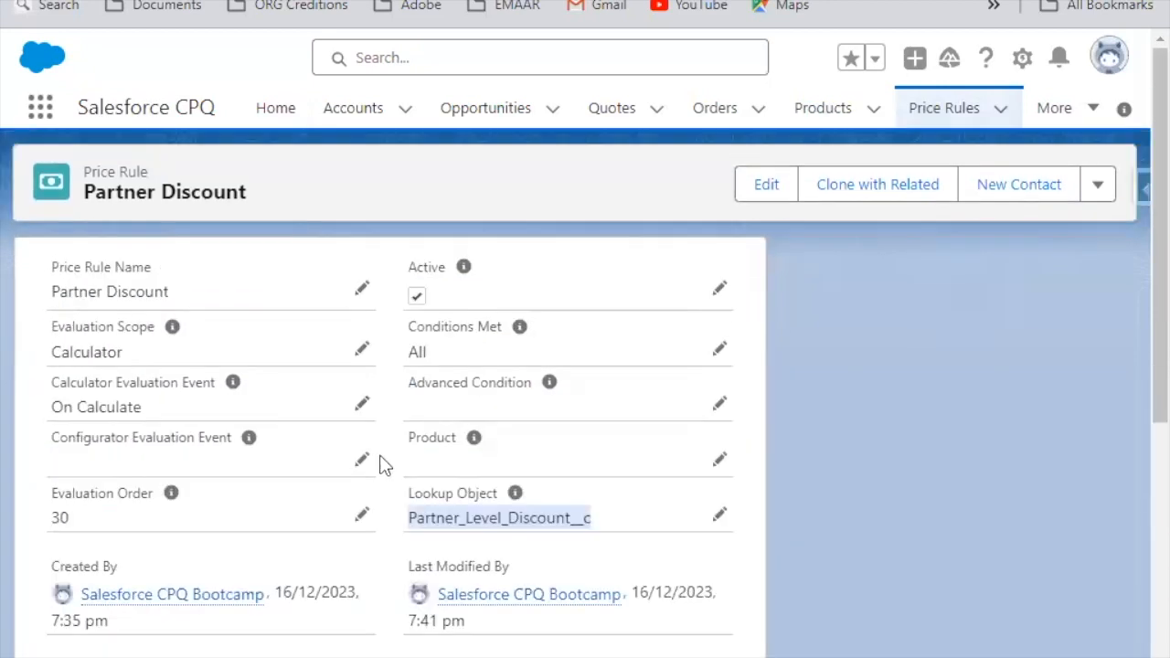
scroll(177, 551, down, 5)
scroll(171, 567, down, 1)
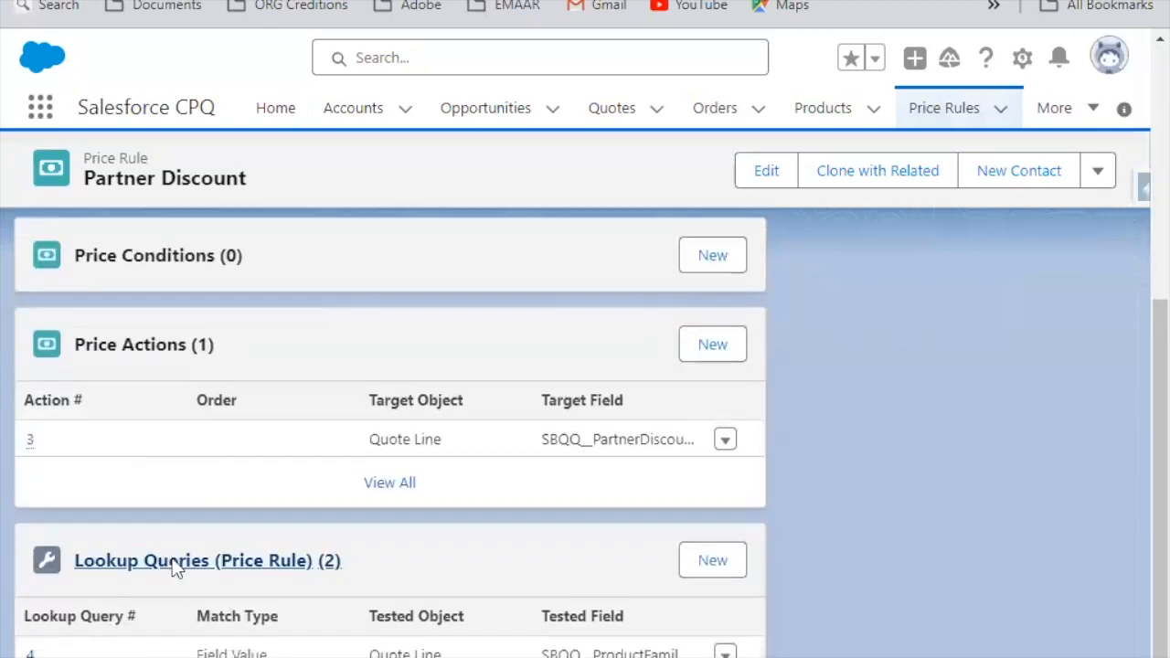
Step: Open lookup query 4 of the Partner Discount price rule and examine its related lists, tested field and lookup information
mouse_move(34, 607)
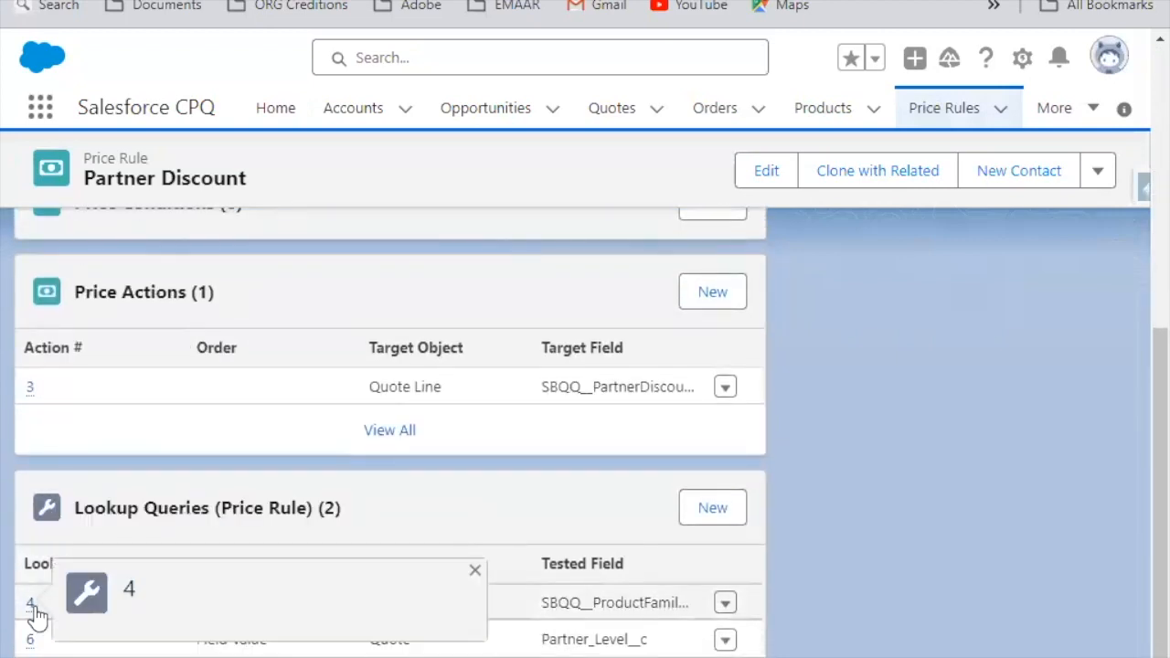
scroll(432, 377, up, 4)
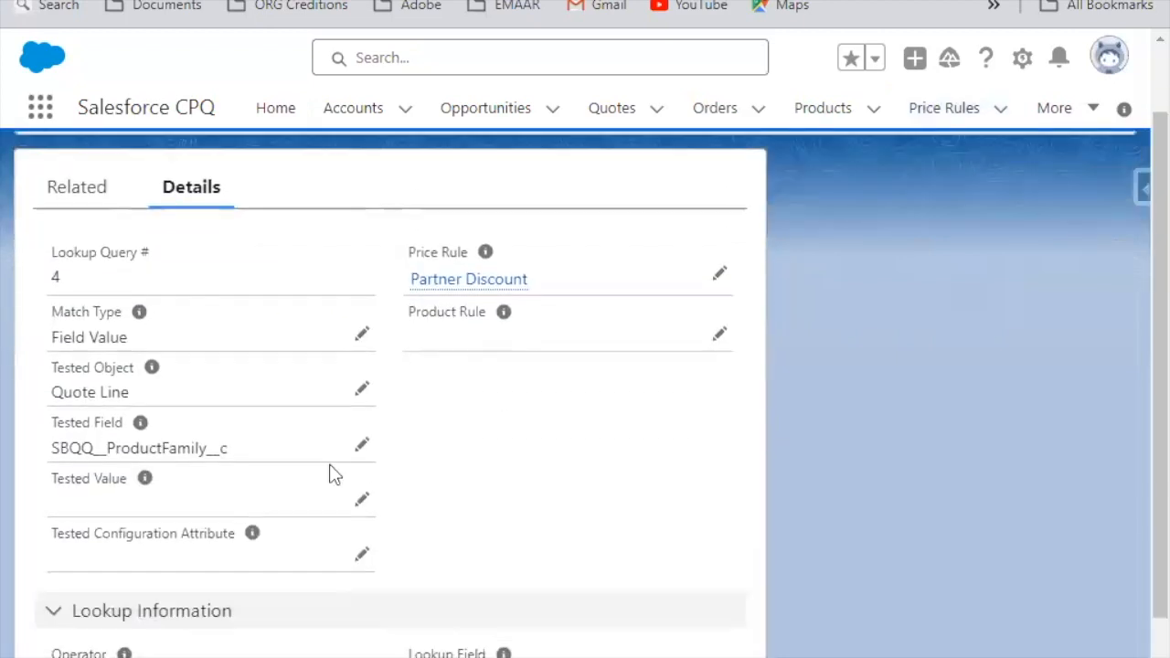
scroll(235, 478, down, 1)
scroll(437, 384, up, 3)
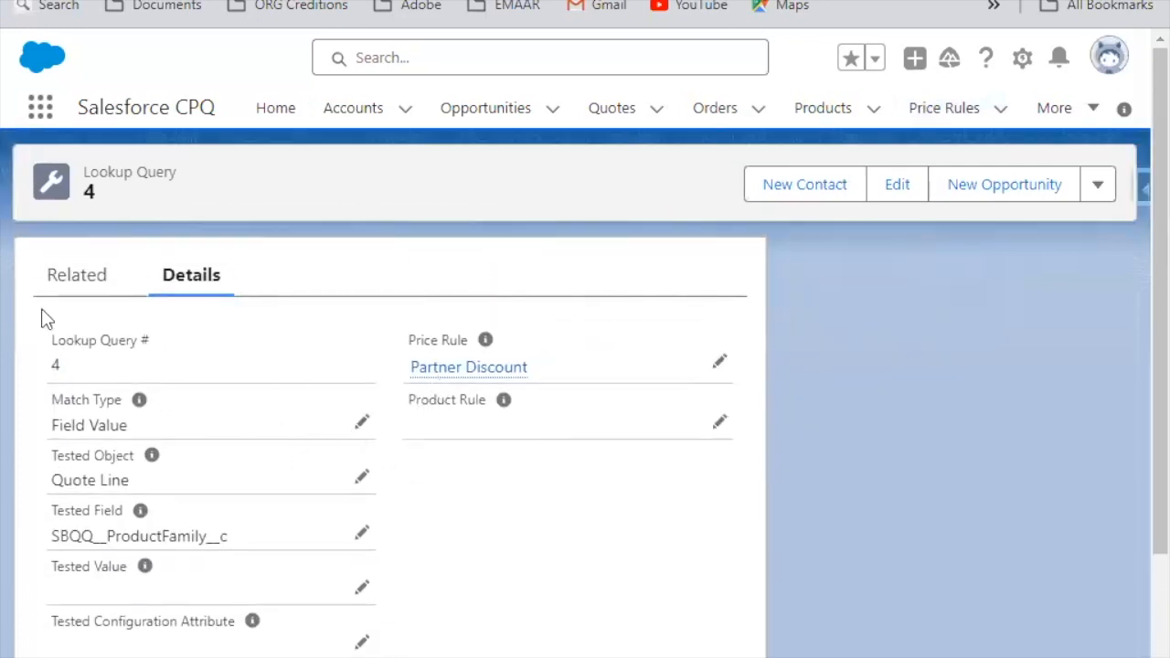
click(75, 290)
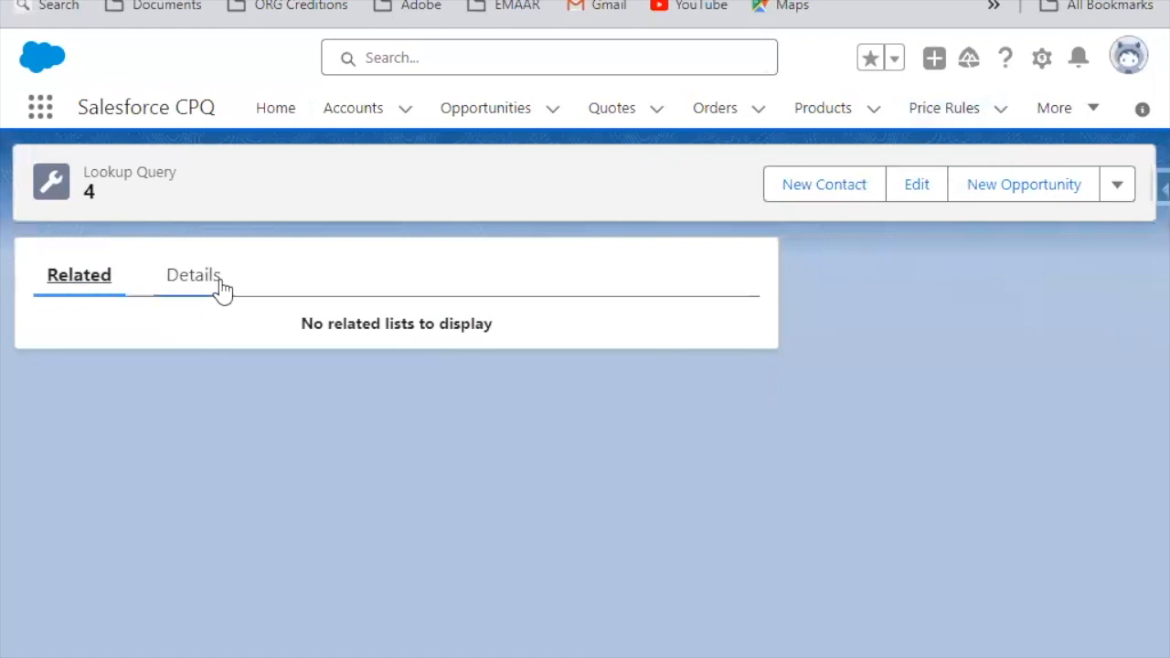
click(219, 288)
scroll(274, 521, down, 1)
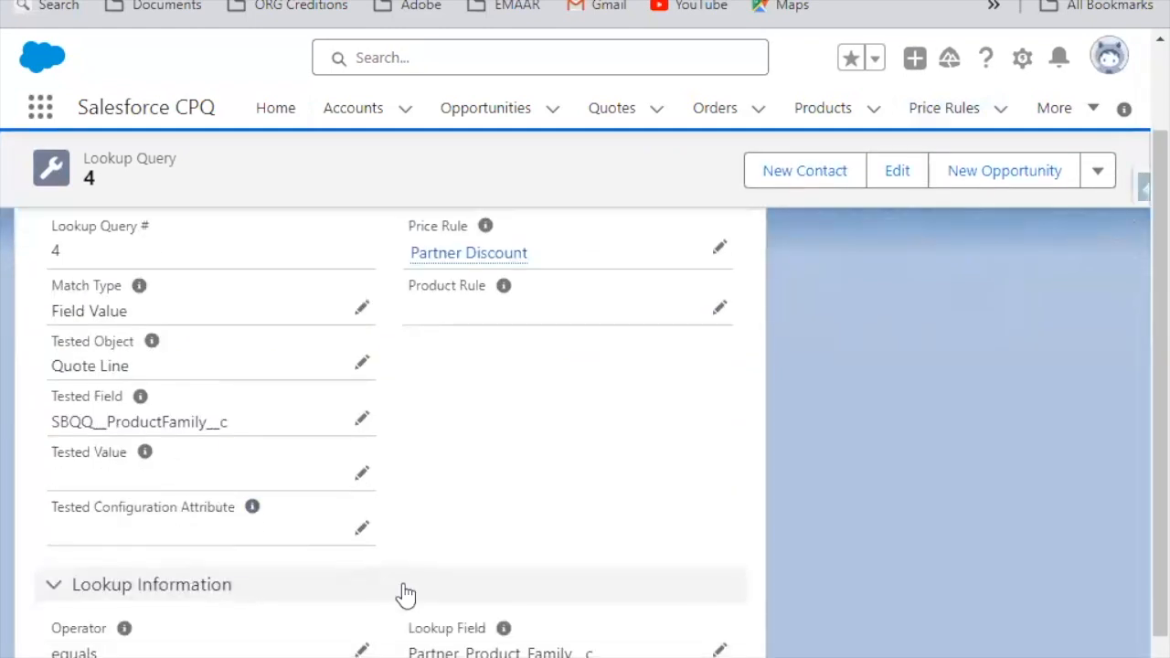
scroll(748, 509, up, 1)
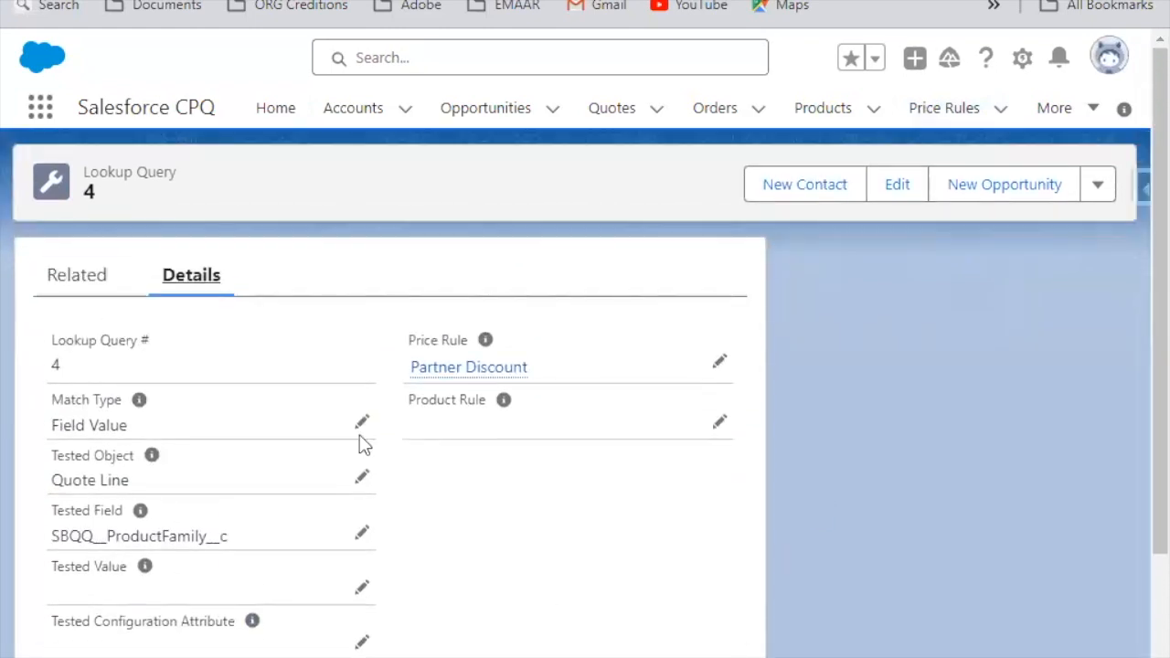
Step: Return to the Partner Discount price rule and review its lookup object, price actions and lookup queries
click(505, 370)
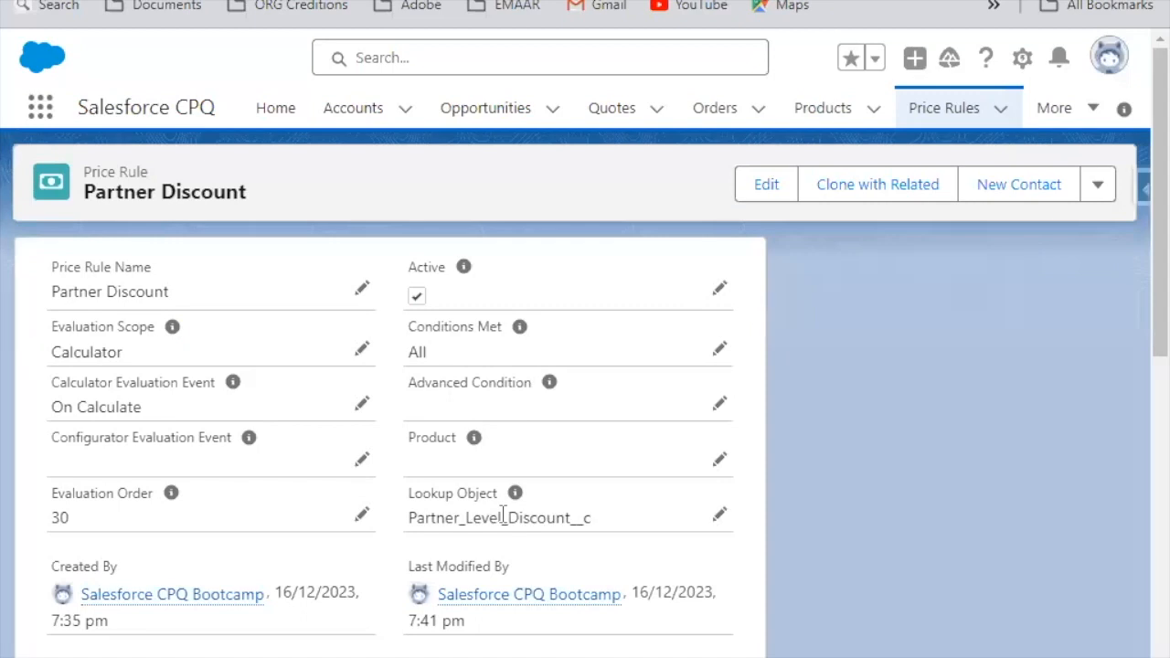
scroll(404, 549, down, 5)
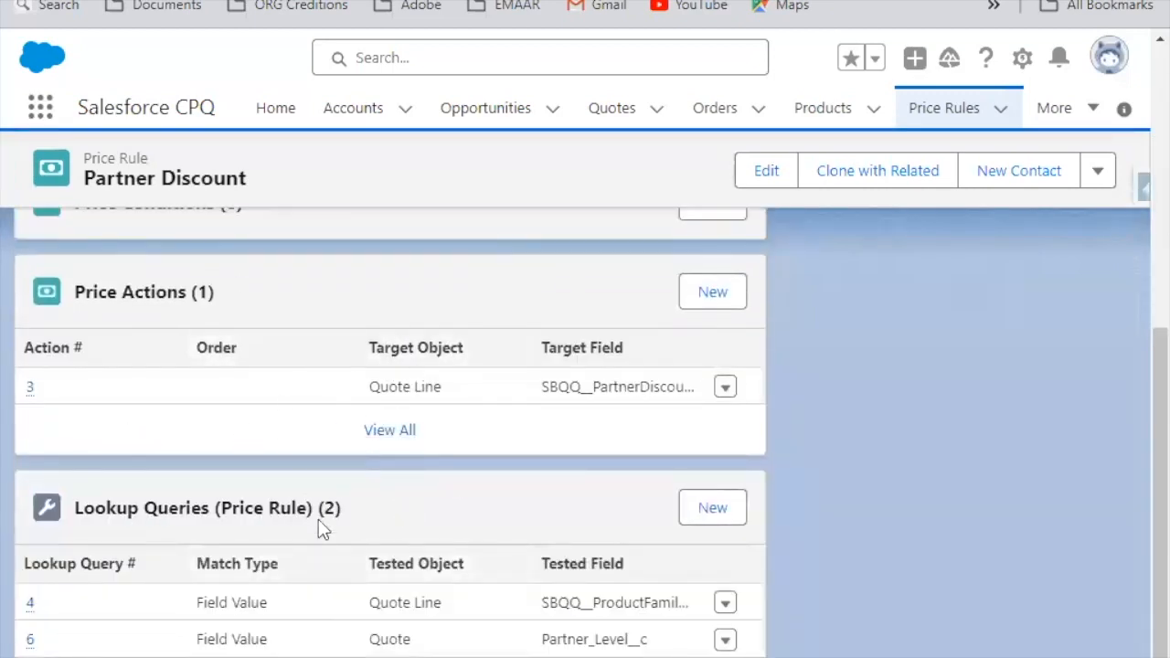
mouse_move(516, 644)
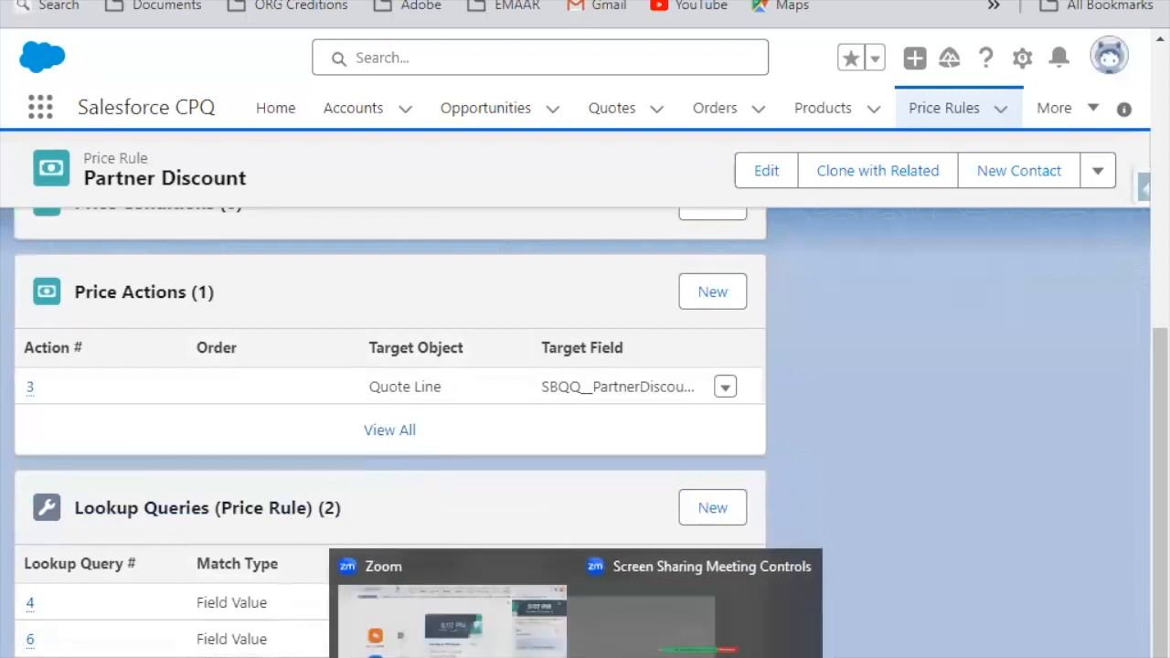